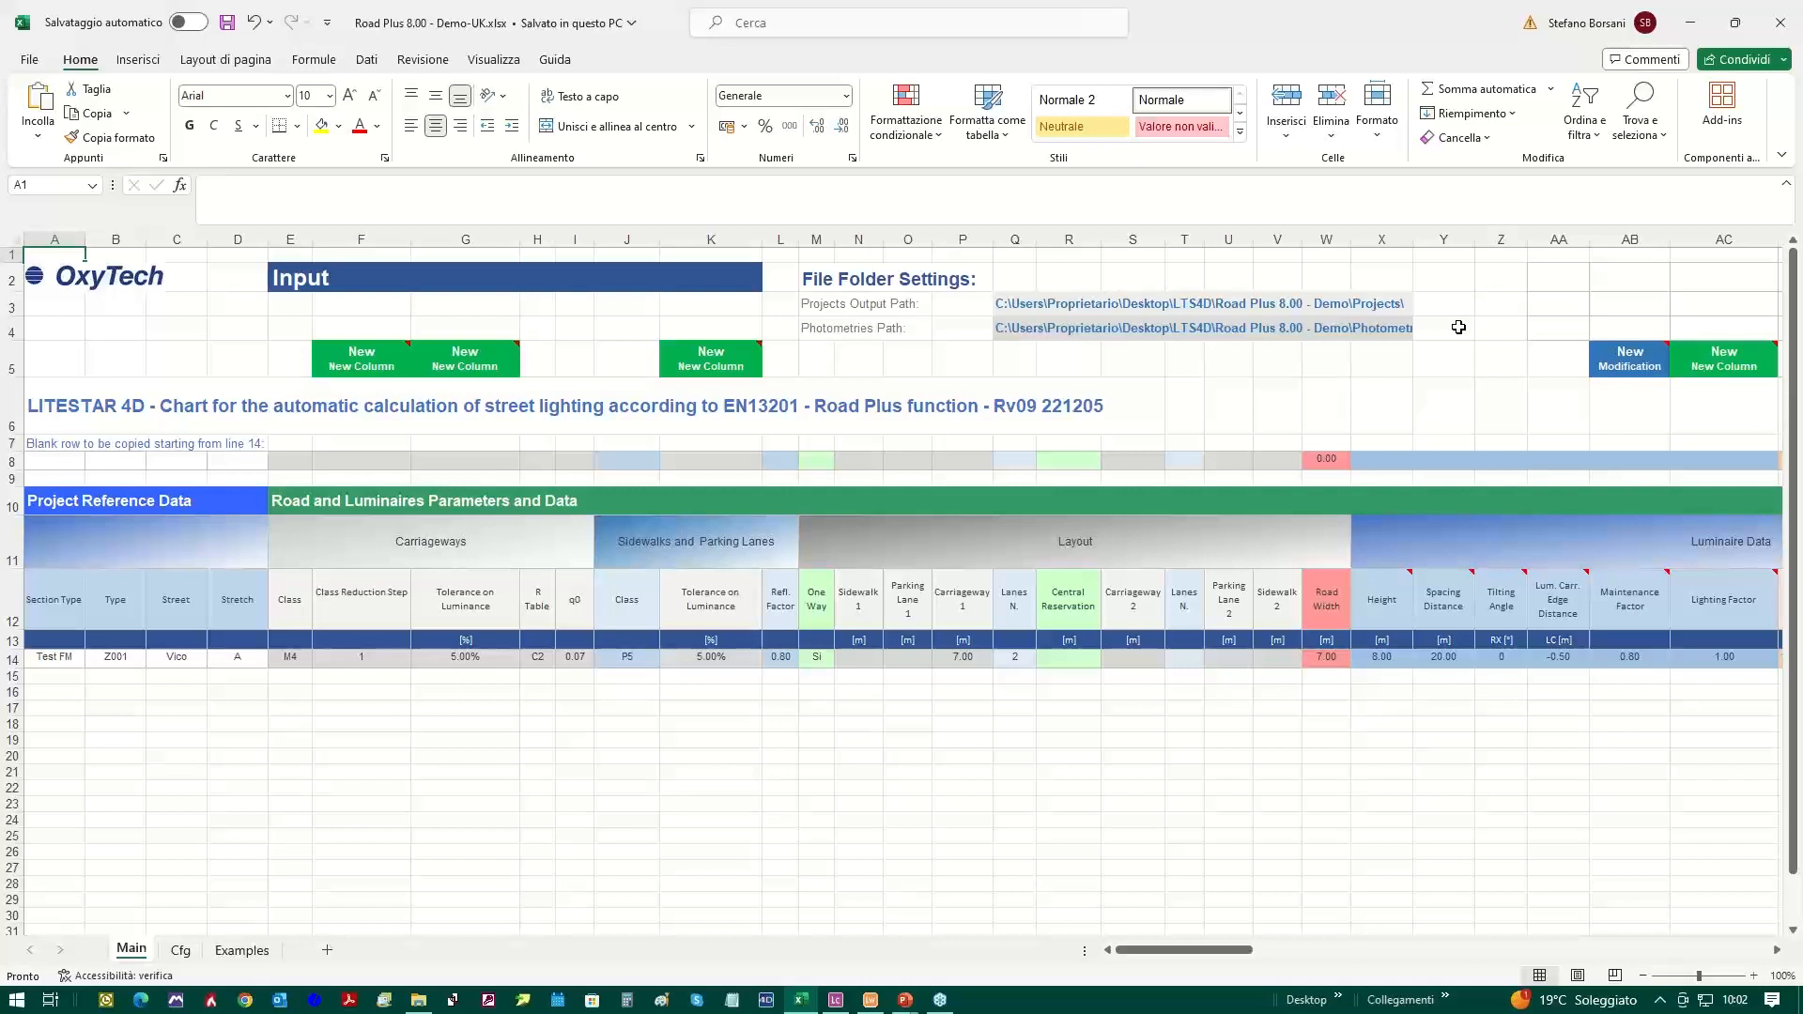
Set the One Way option of the Test FM row to Yes.
{"action": "left_click", "coordinate": [1788, 17]}
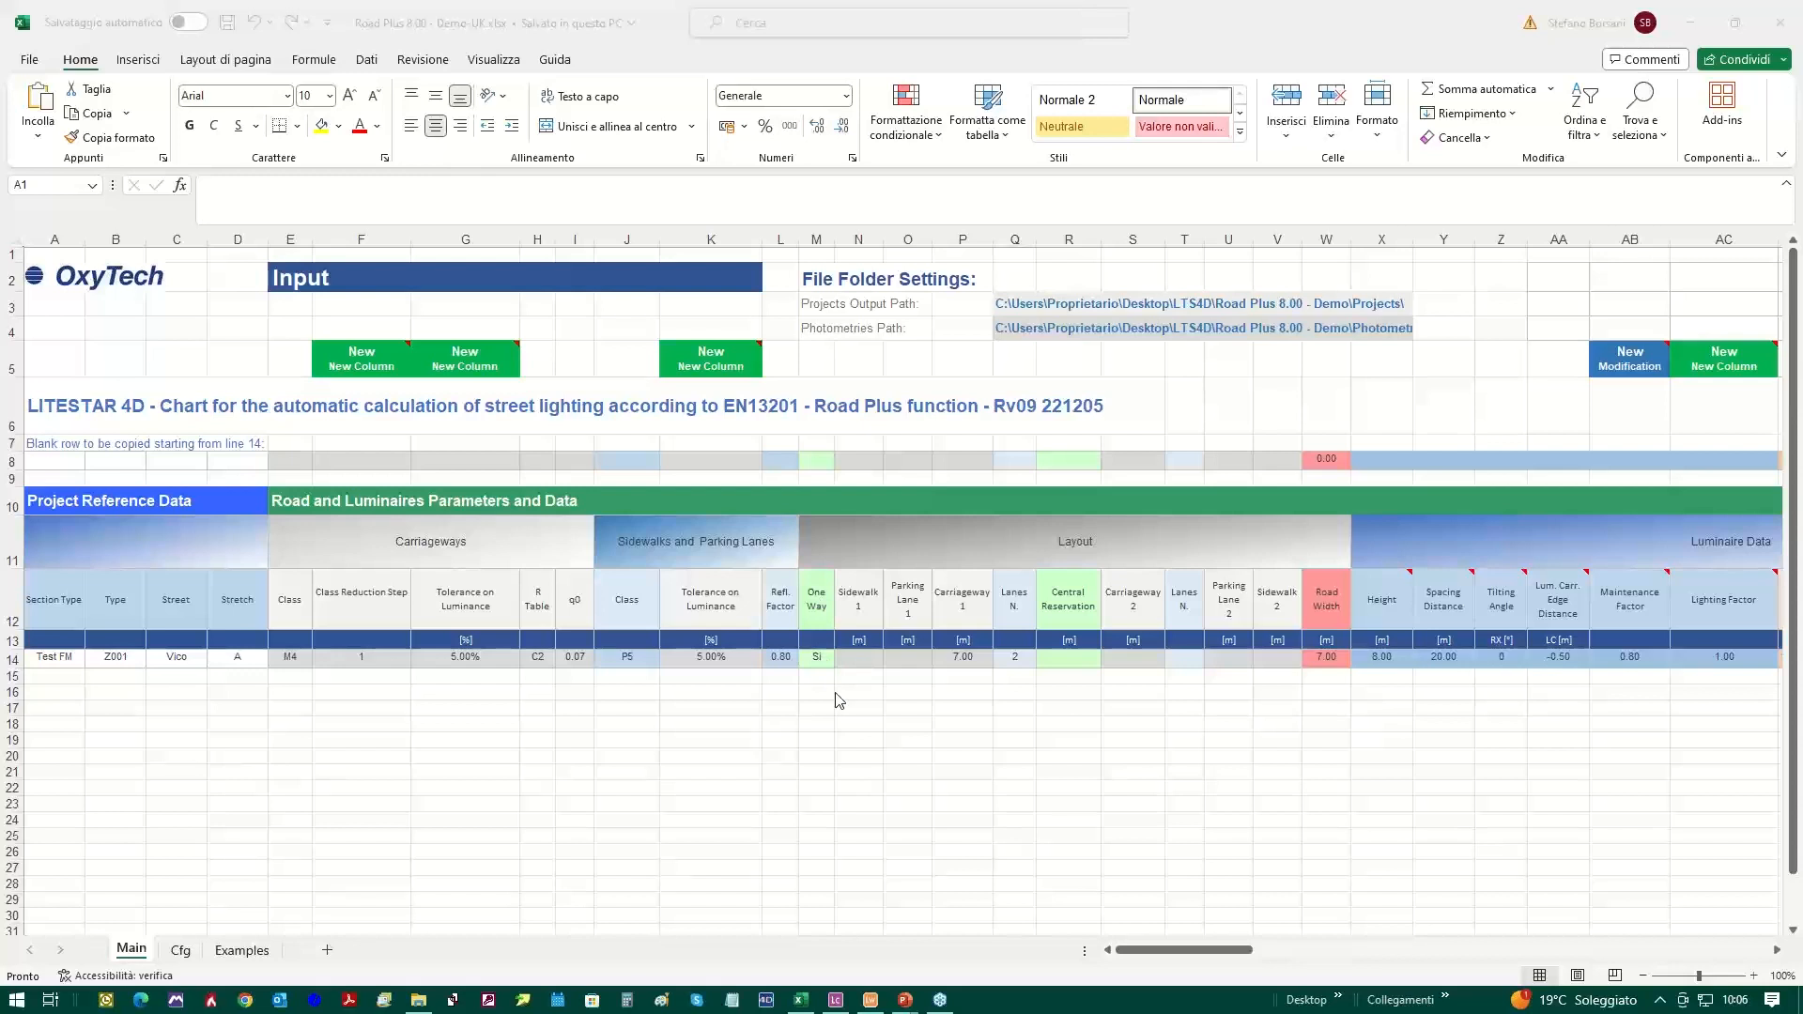
{"action": "left_click", "coordinate": [825, 667]}
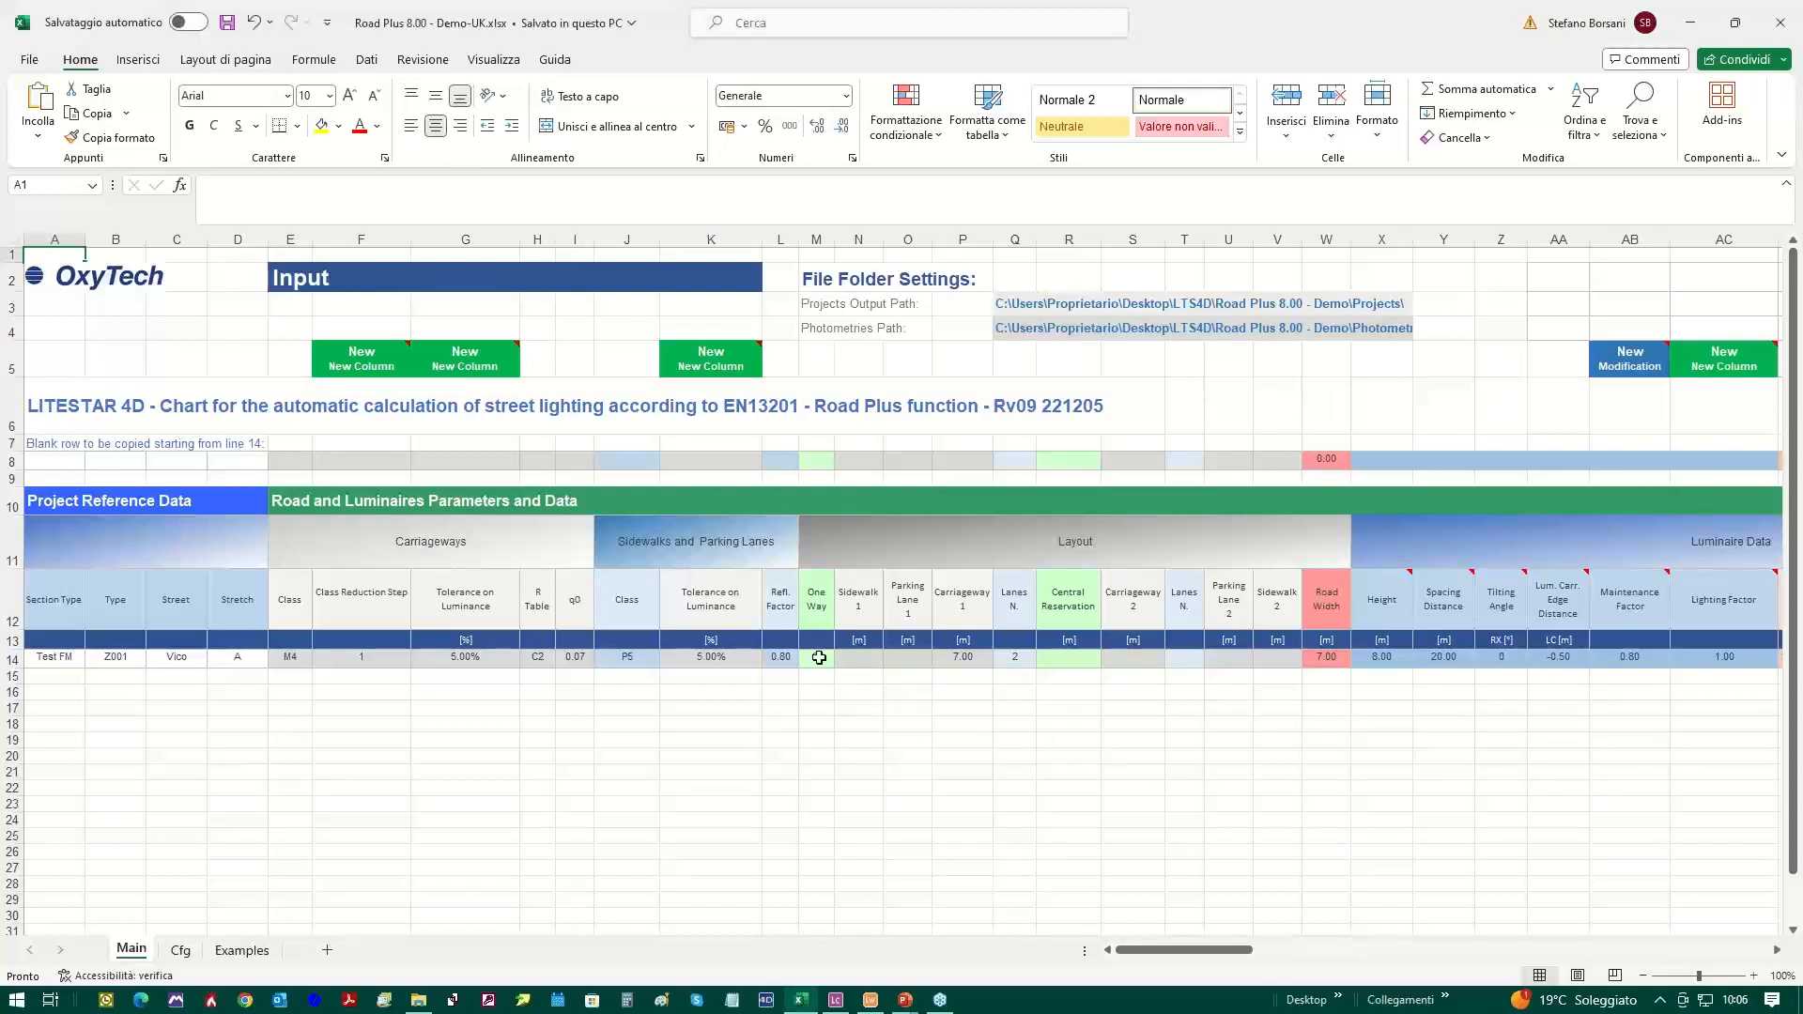
{"action": "left_click", "coordinate": [815, 659]}
{"action": "left_click", "coordinate": [843, 659]}
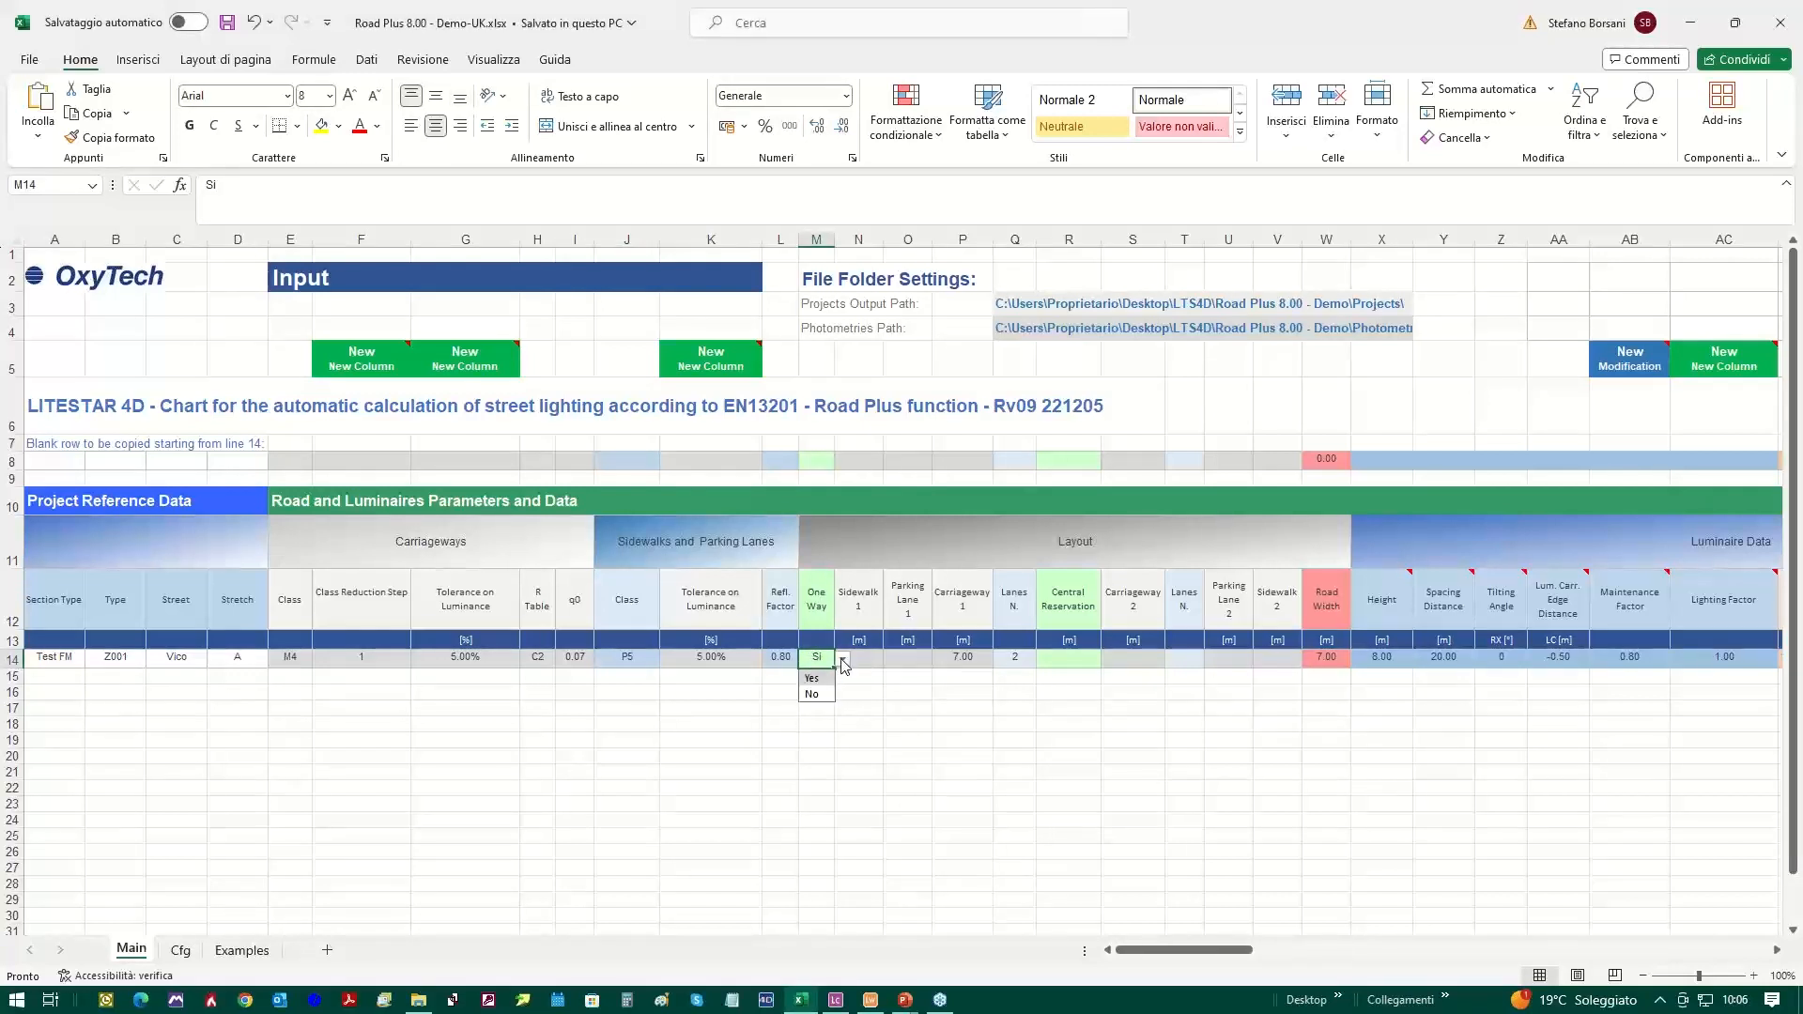
{"action": "left_click", "coordinate": [812, 678]}
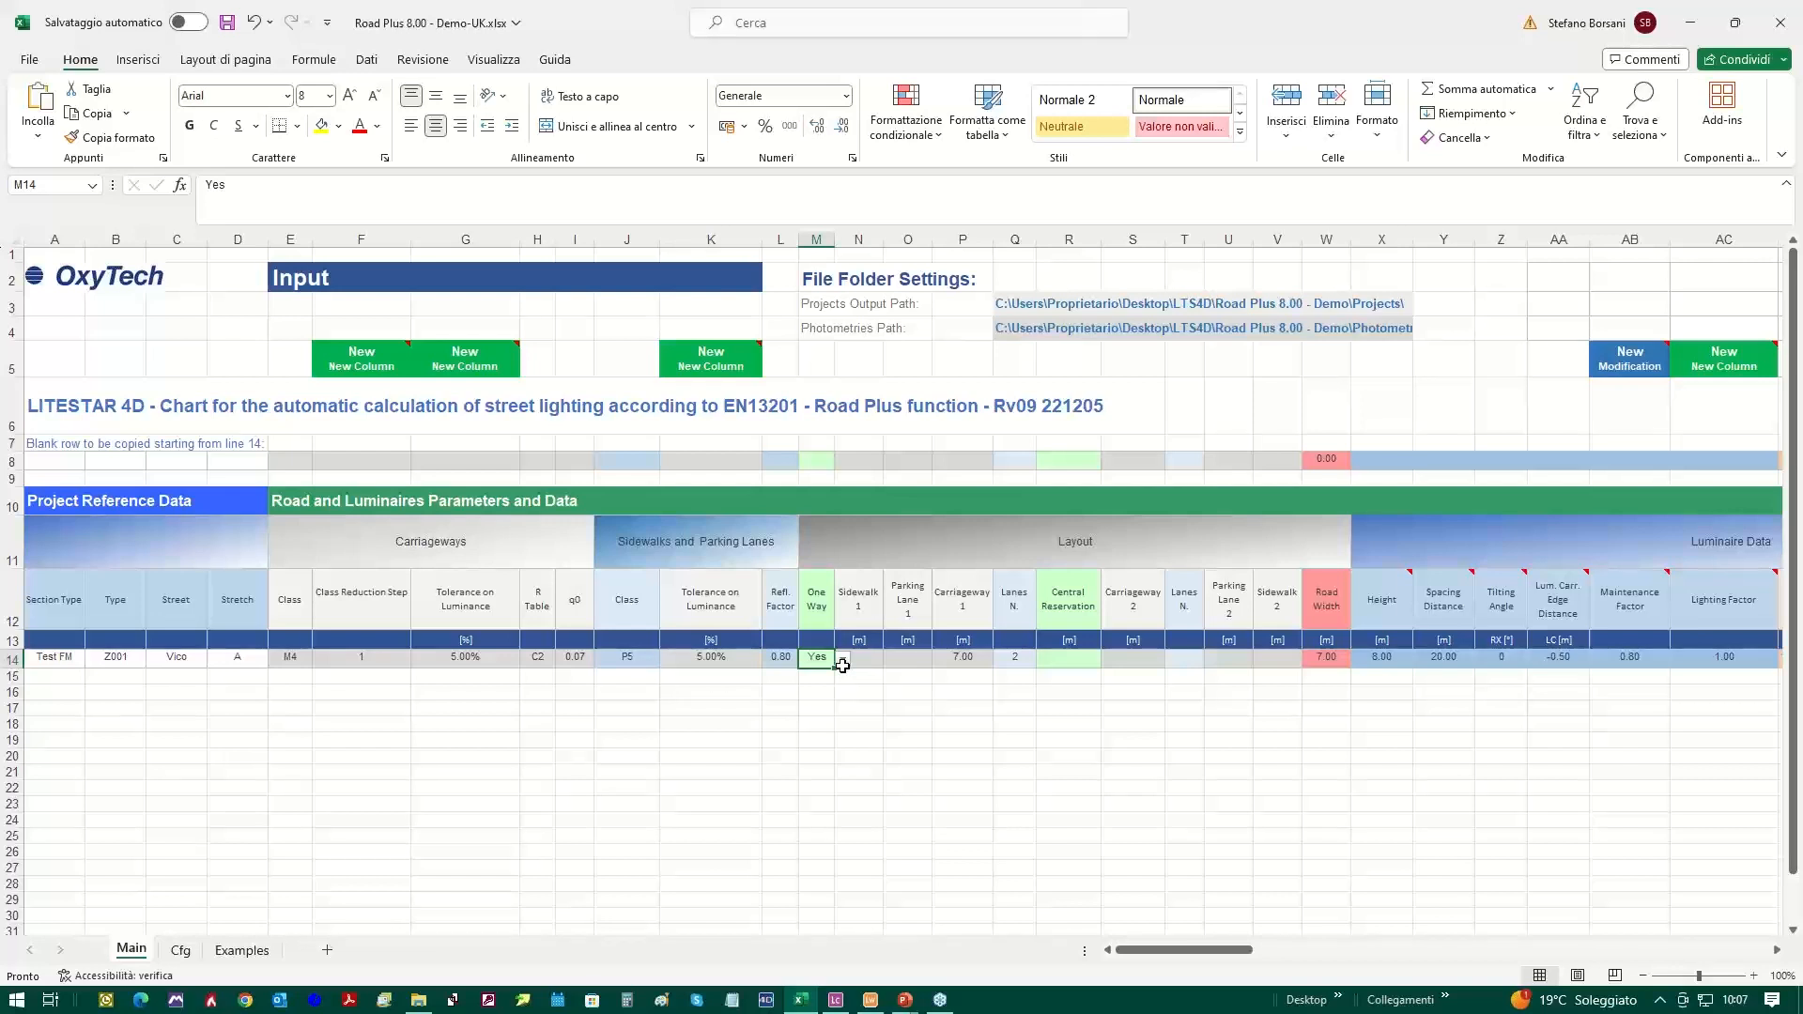
{"action": "left_click", "coordinate": [862, 666]}
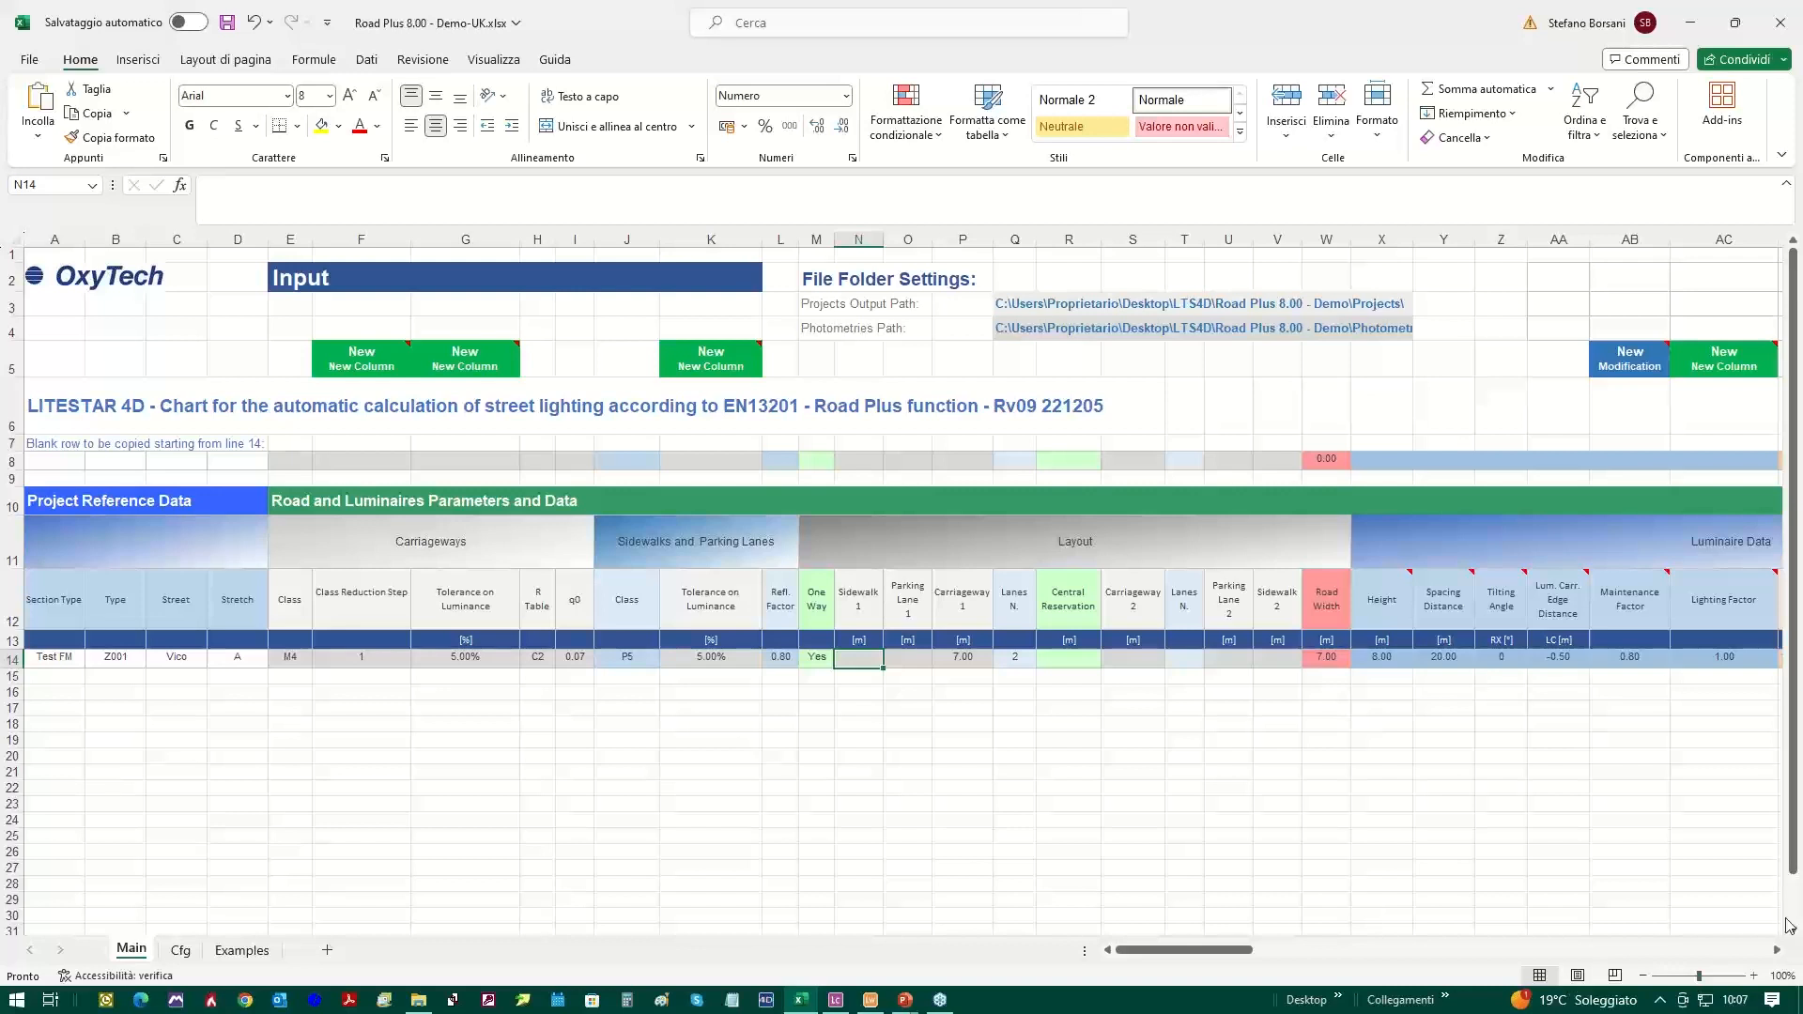
Read the notes on the Height, Lum. Carr. Edge Distance, Maintenance Factor and Lighting Factor columns and the New markers above them.
{"action": "left_click_drag", "start_coordinate": [1777, 956], "coordinate": [1778, 957]}
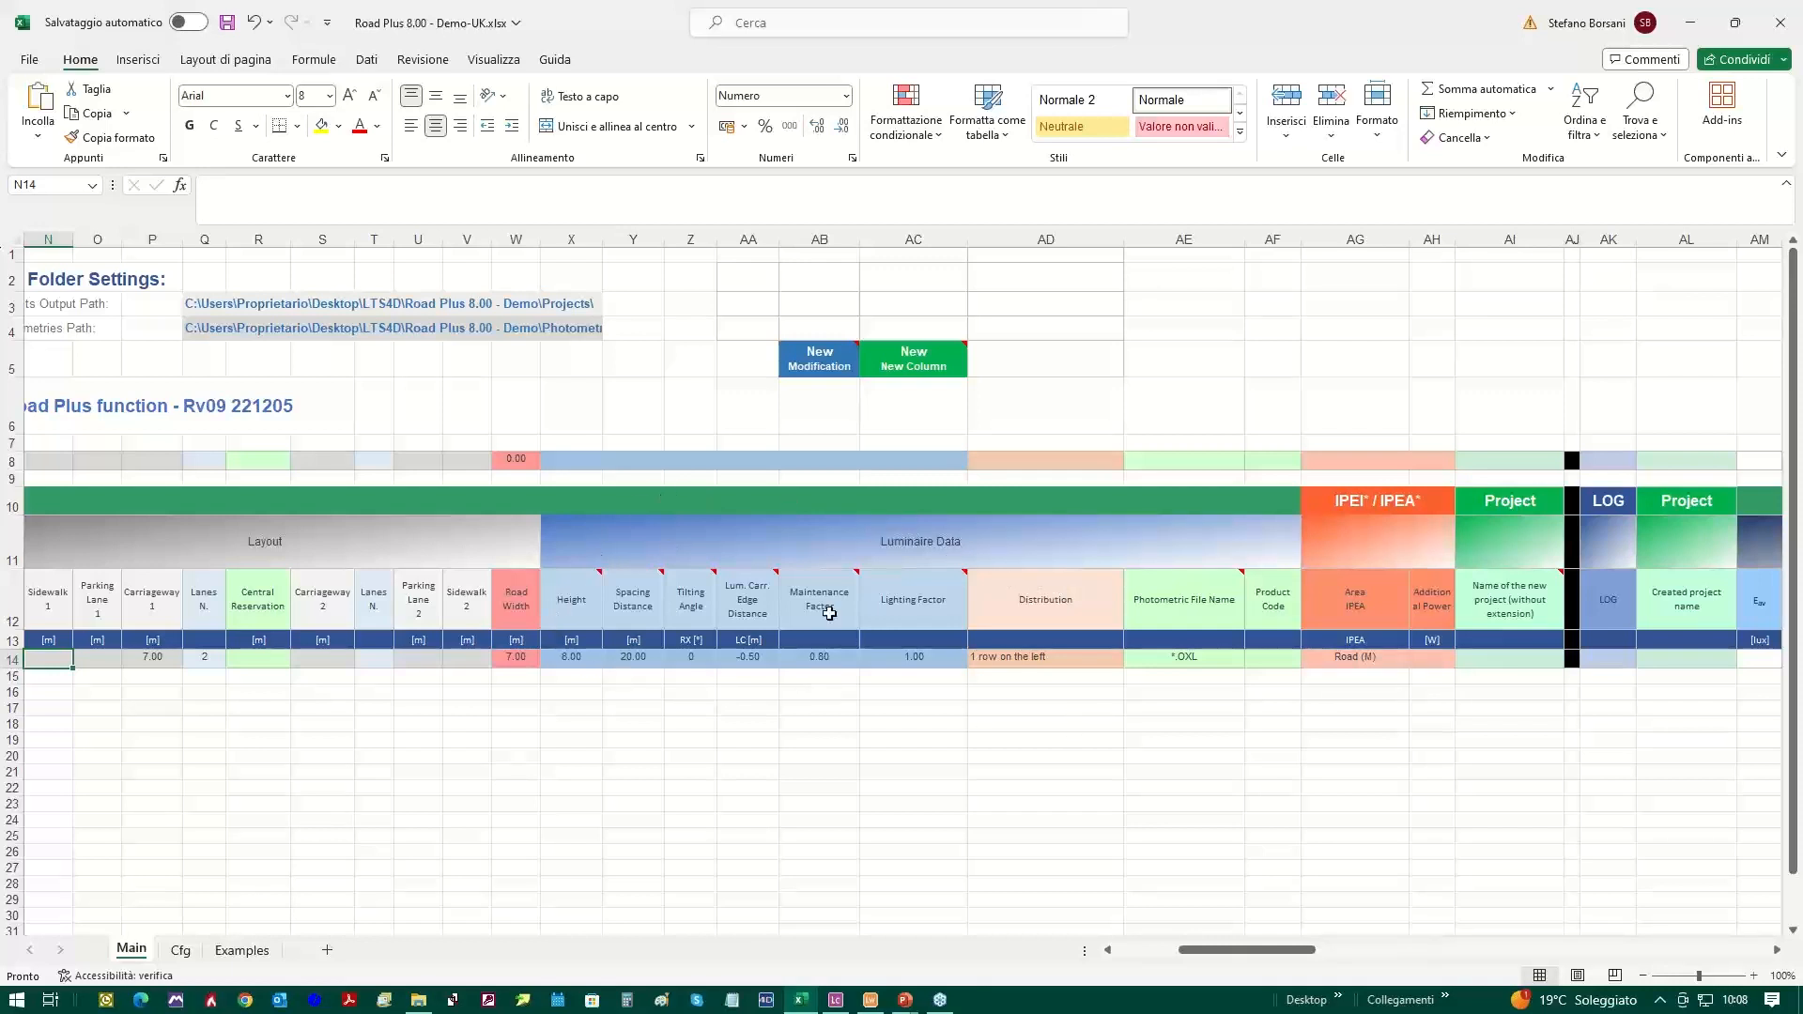
{"action": "mouse_move", "coordinate": [578, 605]}
{"action": "mouse_move", "coordinate": [752, 625]}
{"action": "mouse_move", "coordinate": [912, 625]}
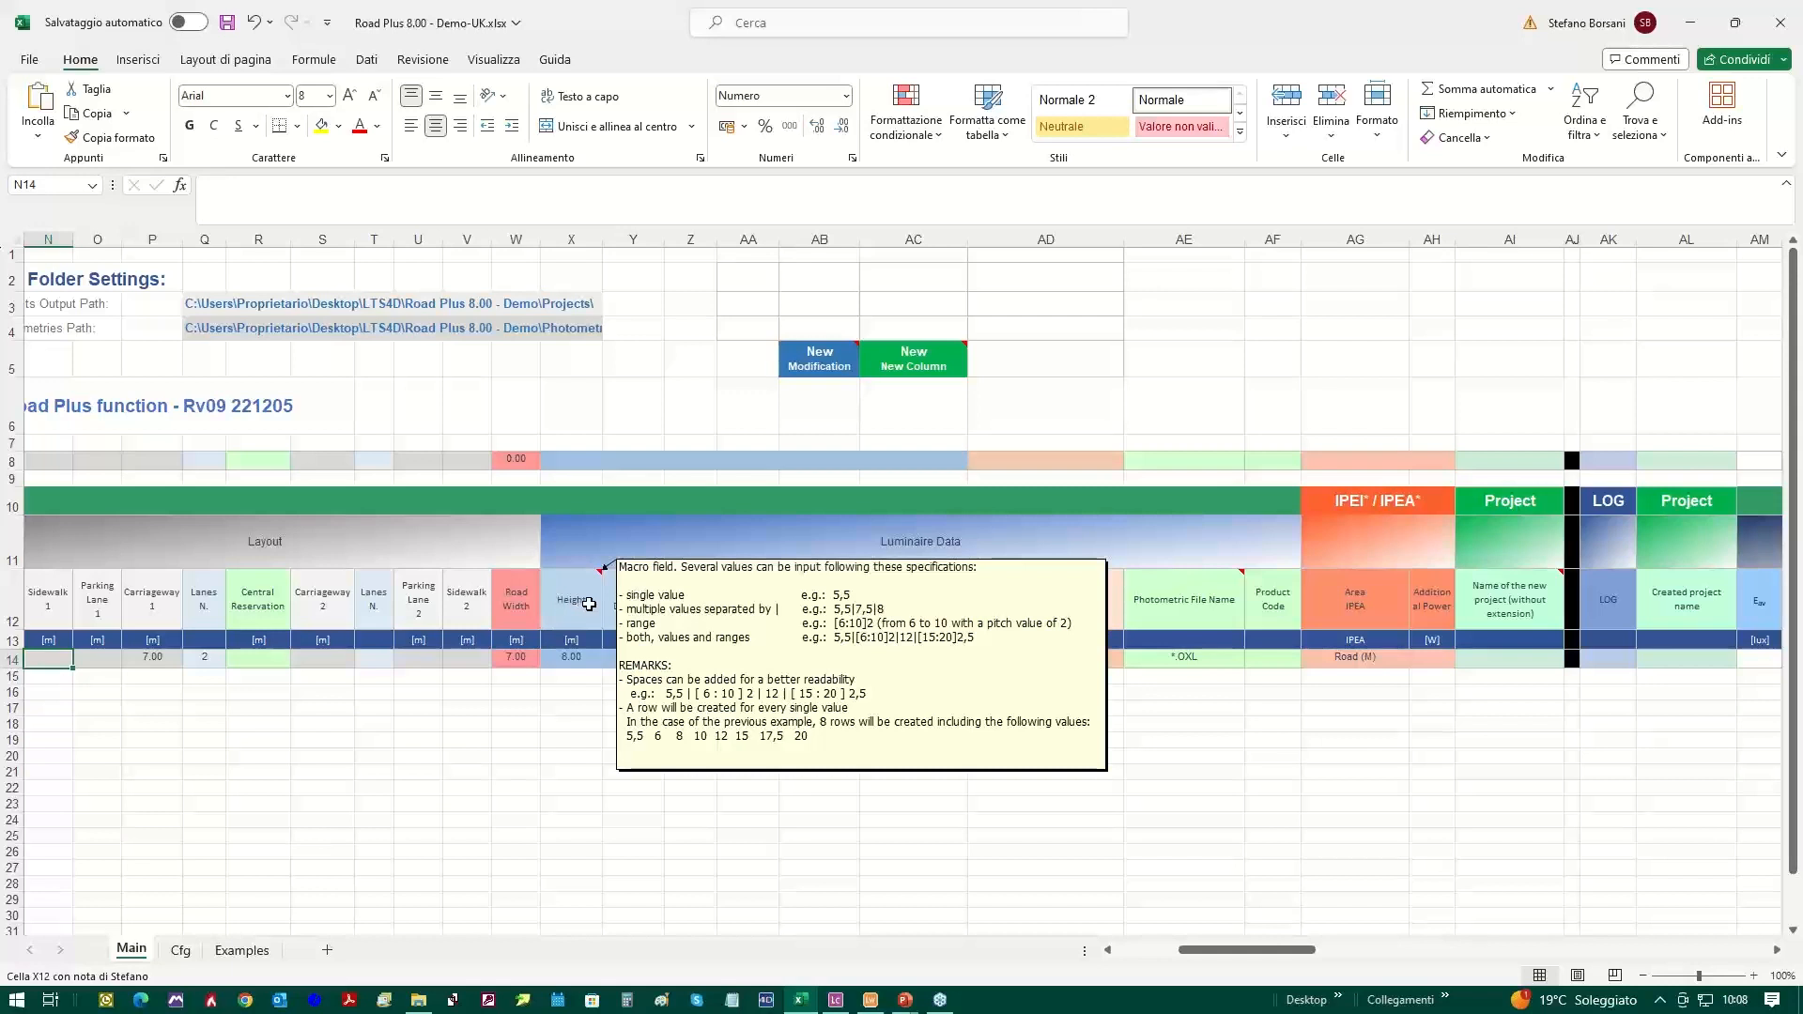
{"action": "mouse_move", "coordinate": [568, 601]}
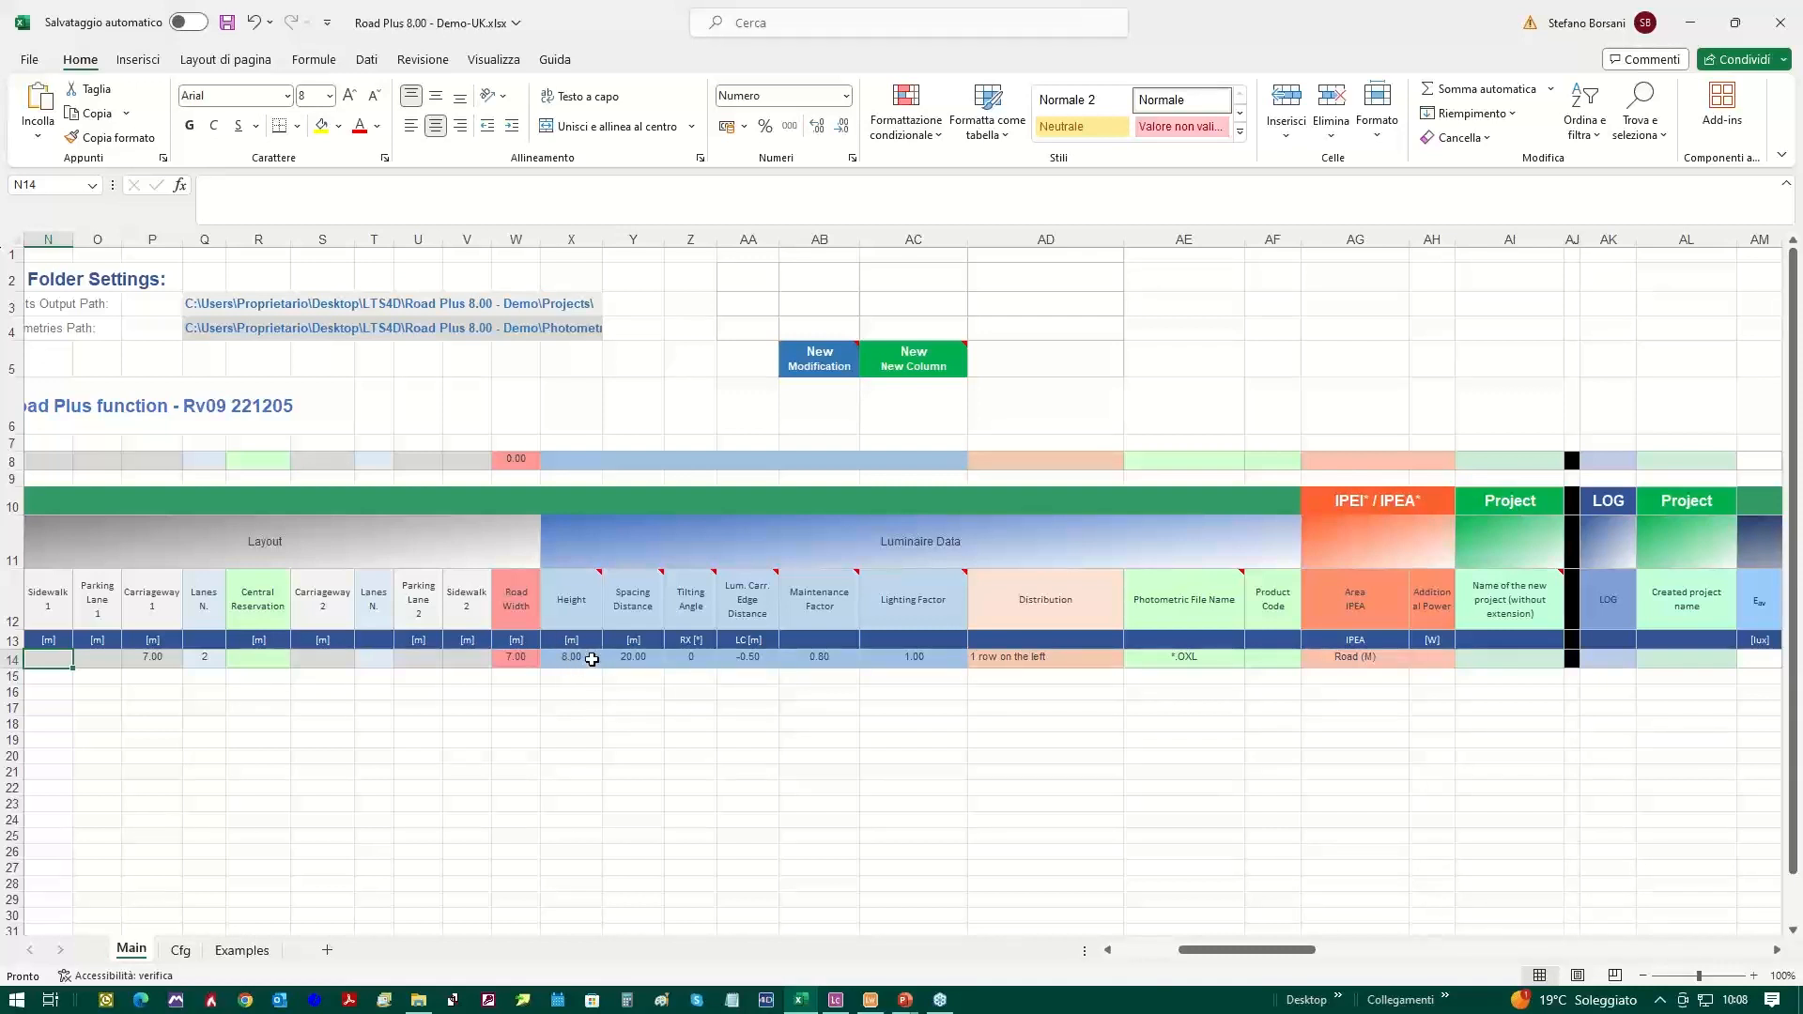
{"action": "left_click", "coordinate": [583, 611]}
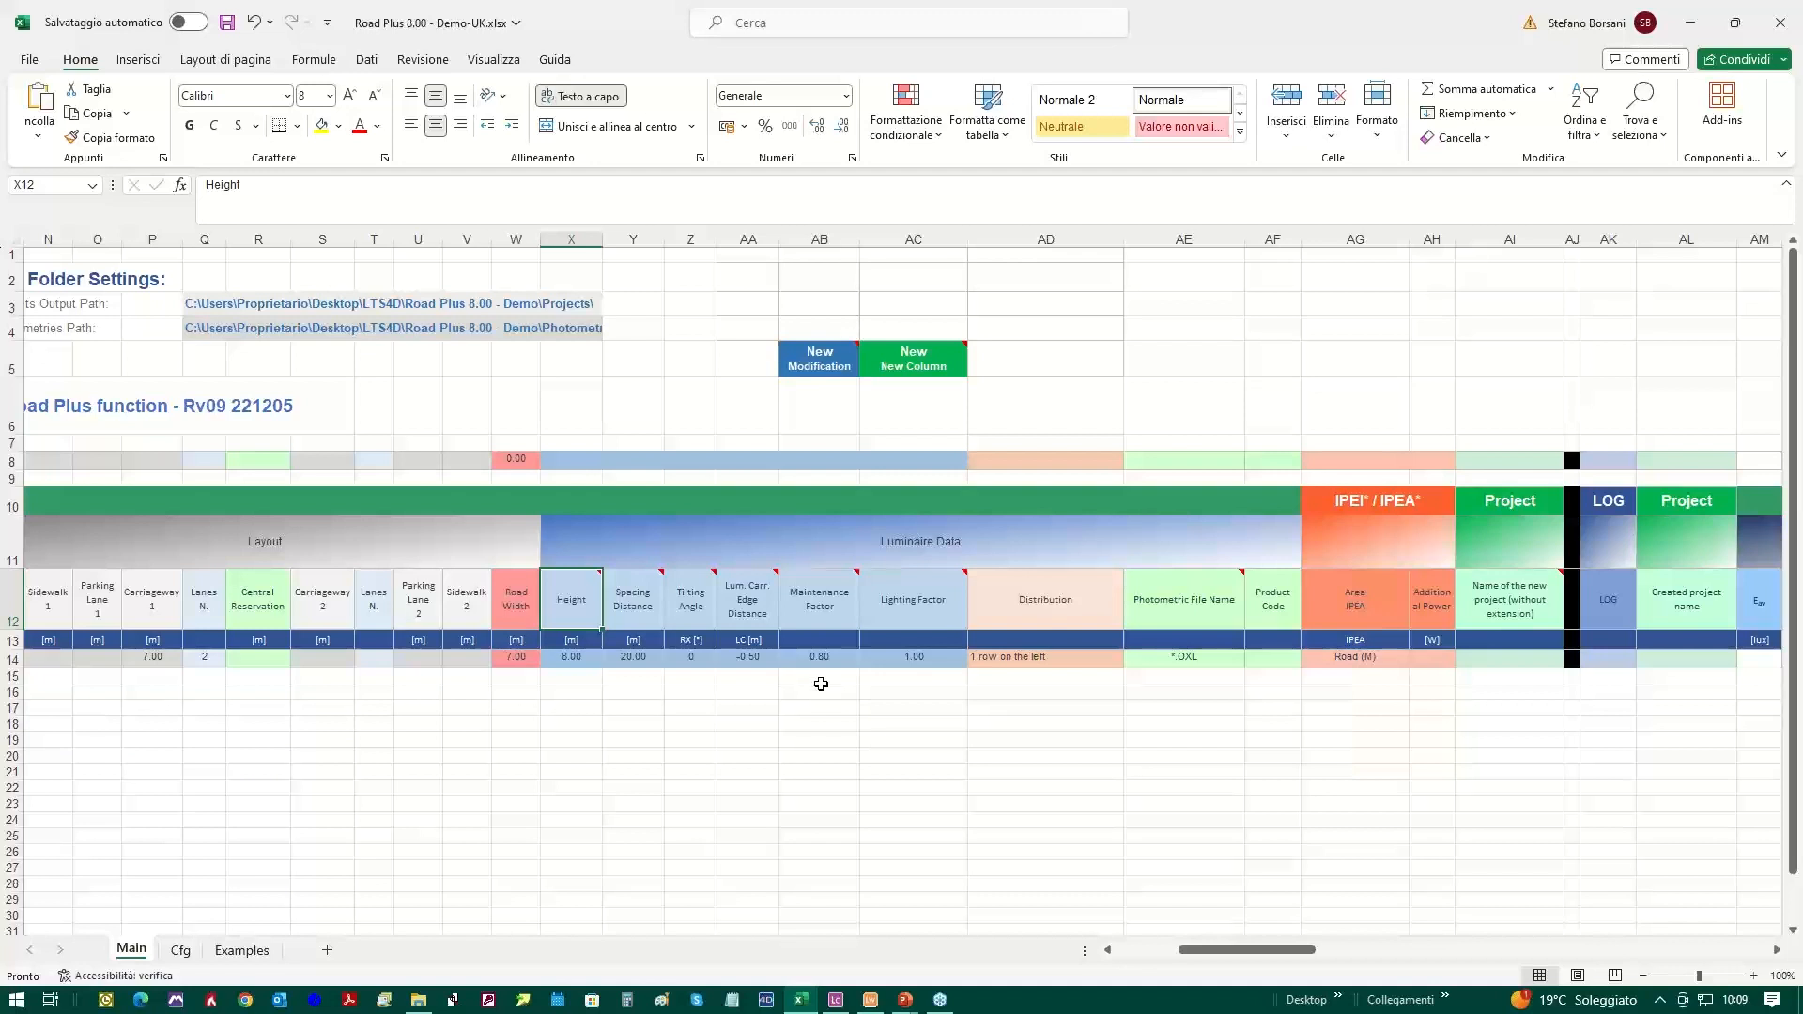
{"action": "mouse_move", "coordinate": [819, 606]}
{"action": "mouse_move", "coordinate": [822, 371]}
{"action": "mouse_move", "coordinate": [925, 352]}
Review the available Distribution choices for the Test FM row without changing the selection, ending on the Photometric File Name heading.
{"action": "left_click", "coordinate": [1107, 661]}
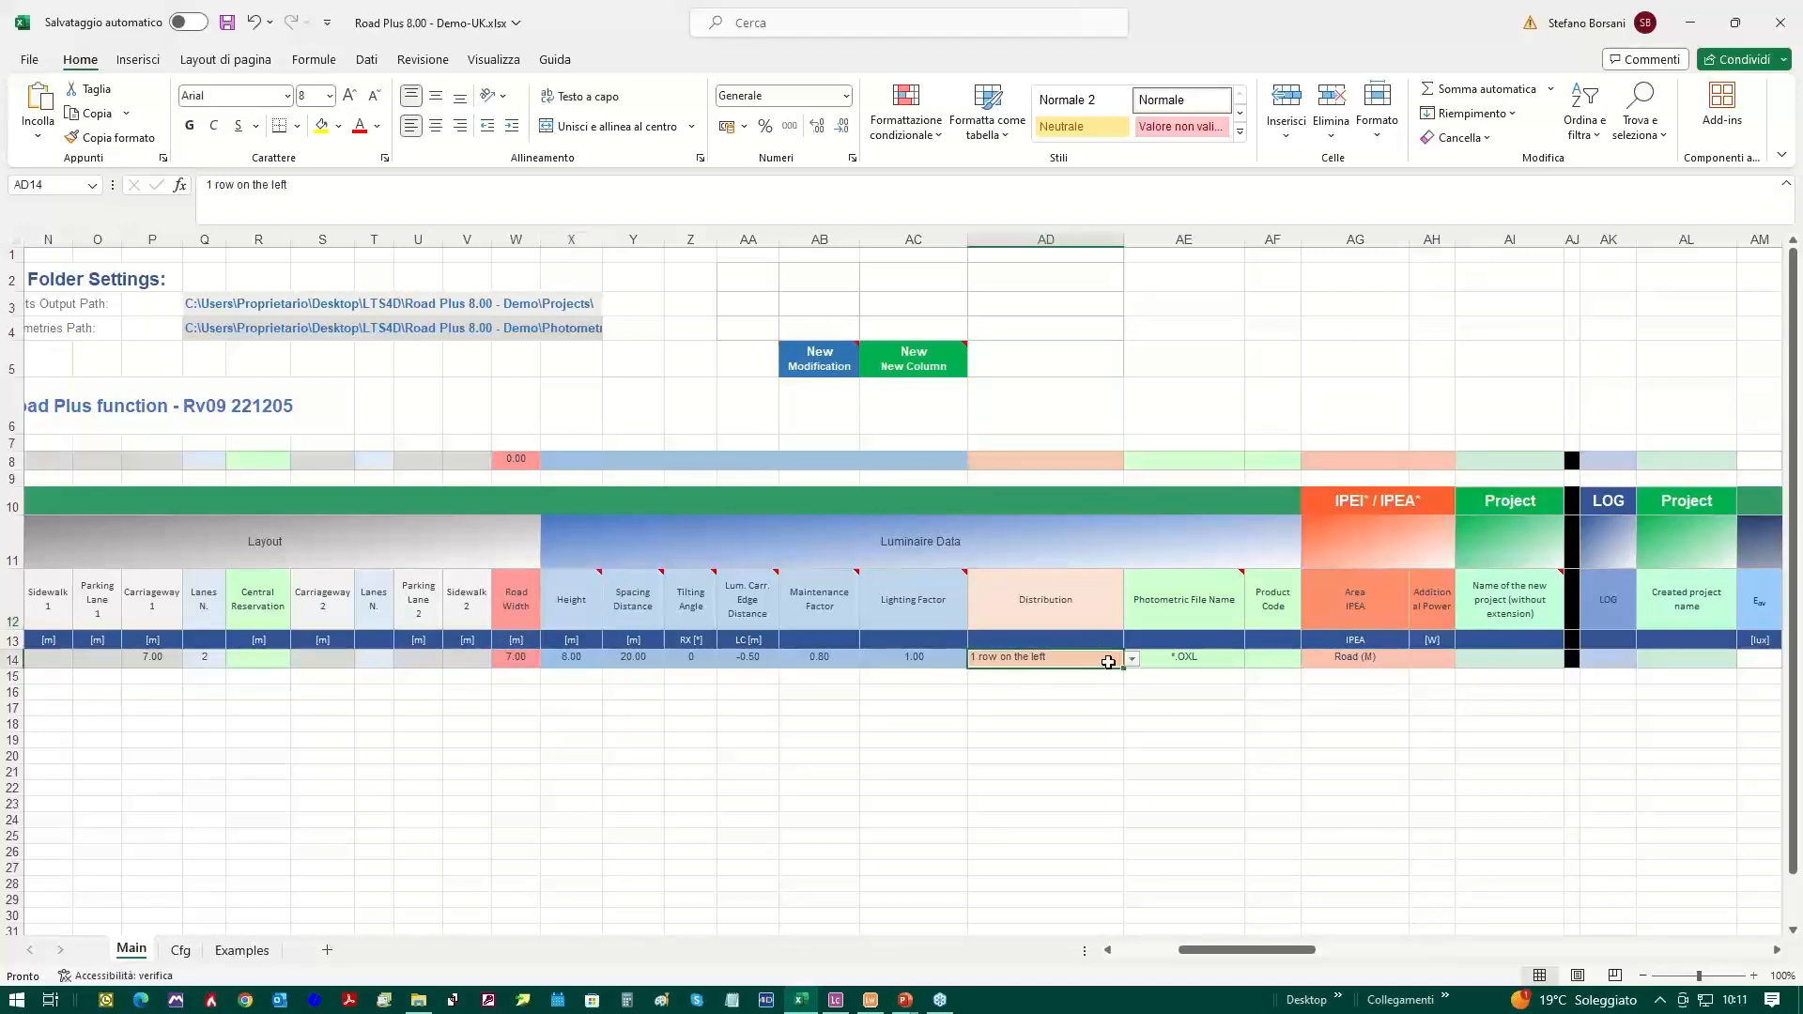
{"action": "left_click", "coordinate": [1133, 661]}
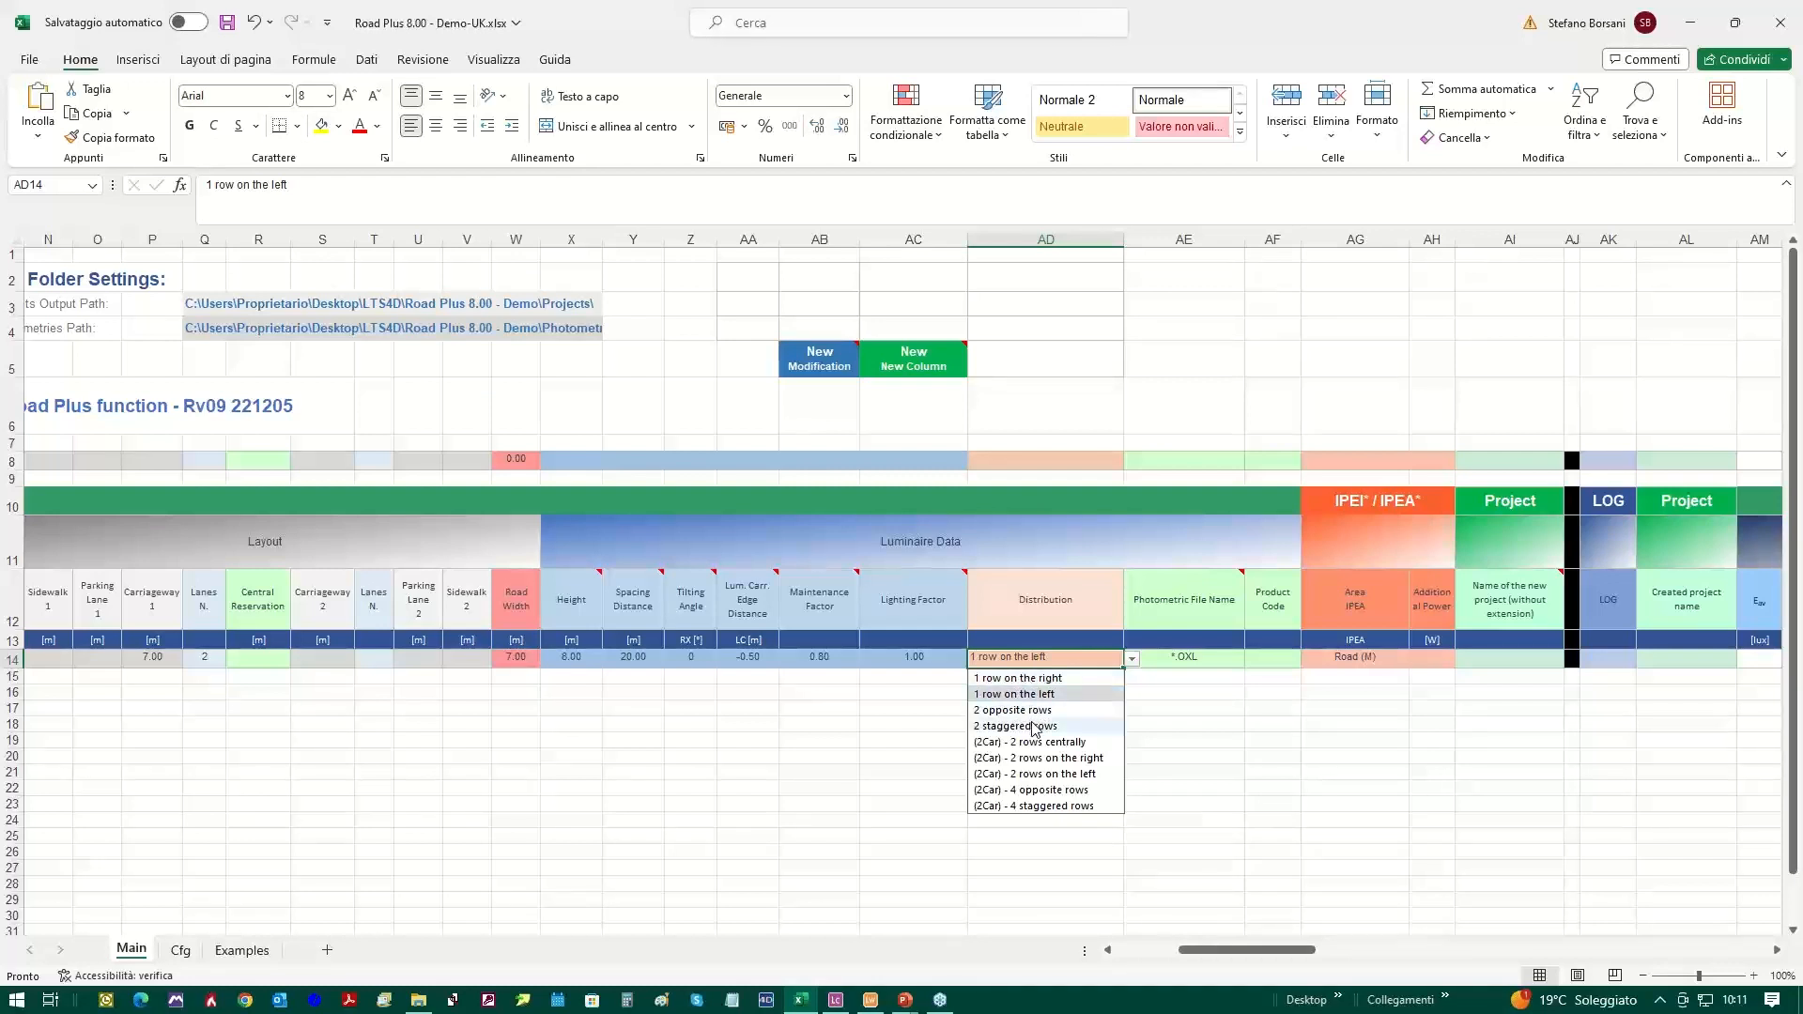
{"action": "left_click", "coordinate": [1189, 602]}
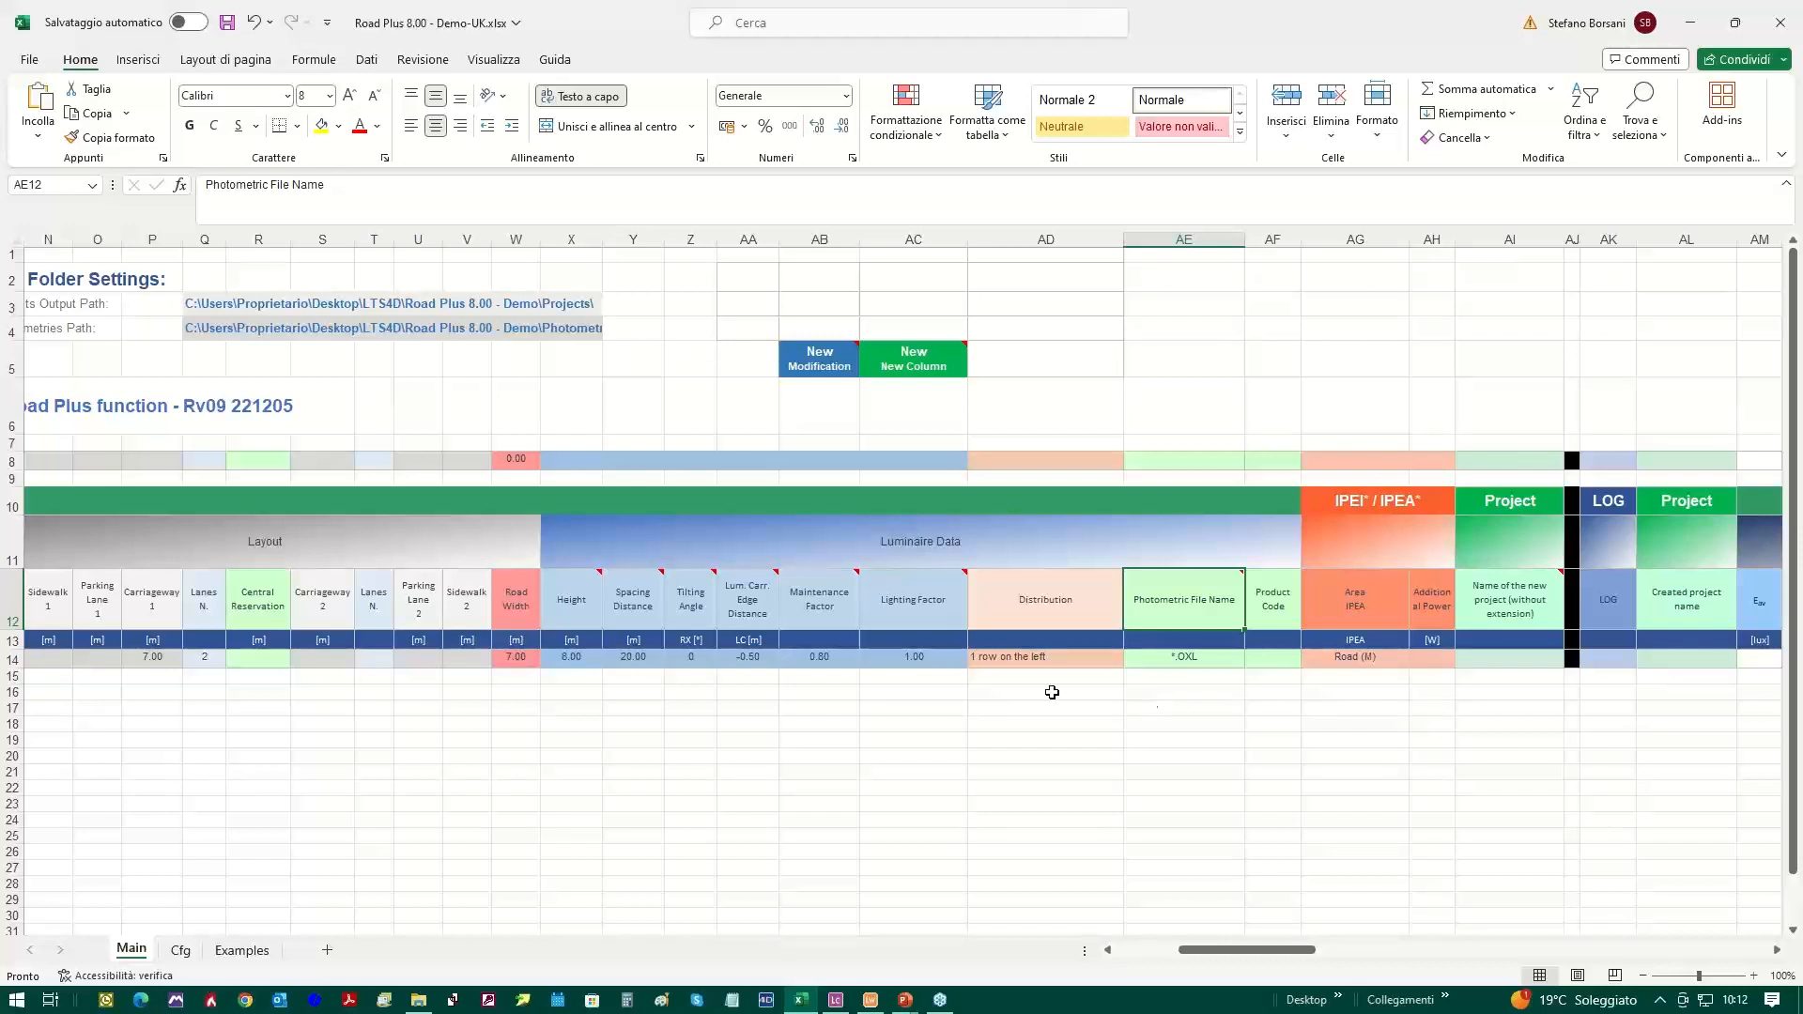
Load "ITALO 1 X 5P5 S05 4-1M - 7 Punti.OXL" from the Photometries folder into PhotoView and show its Flux-Power f(Current) table.
{"action": "left_click", "coordinate": [417, 1001]}
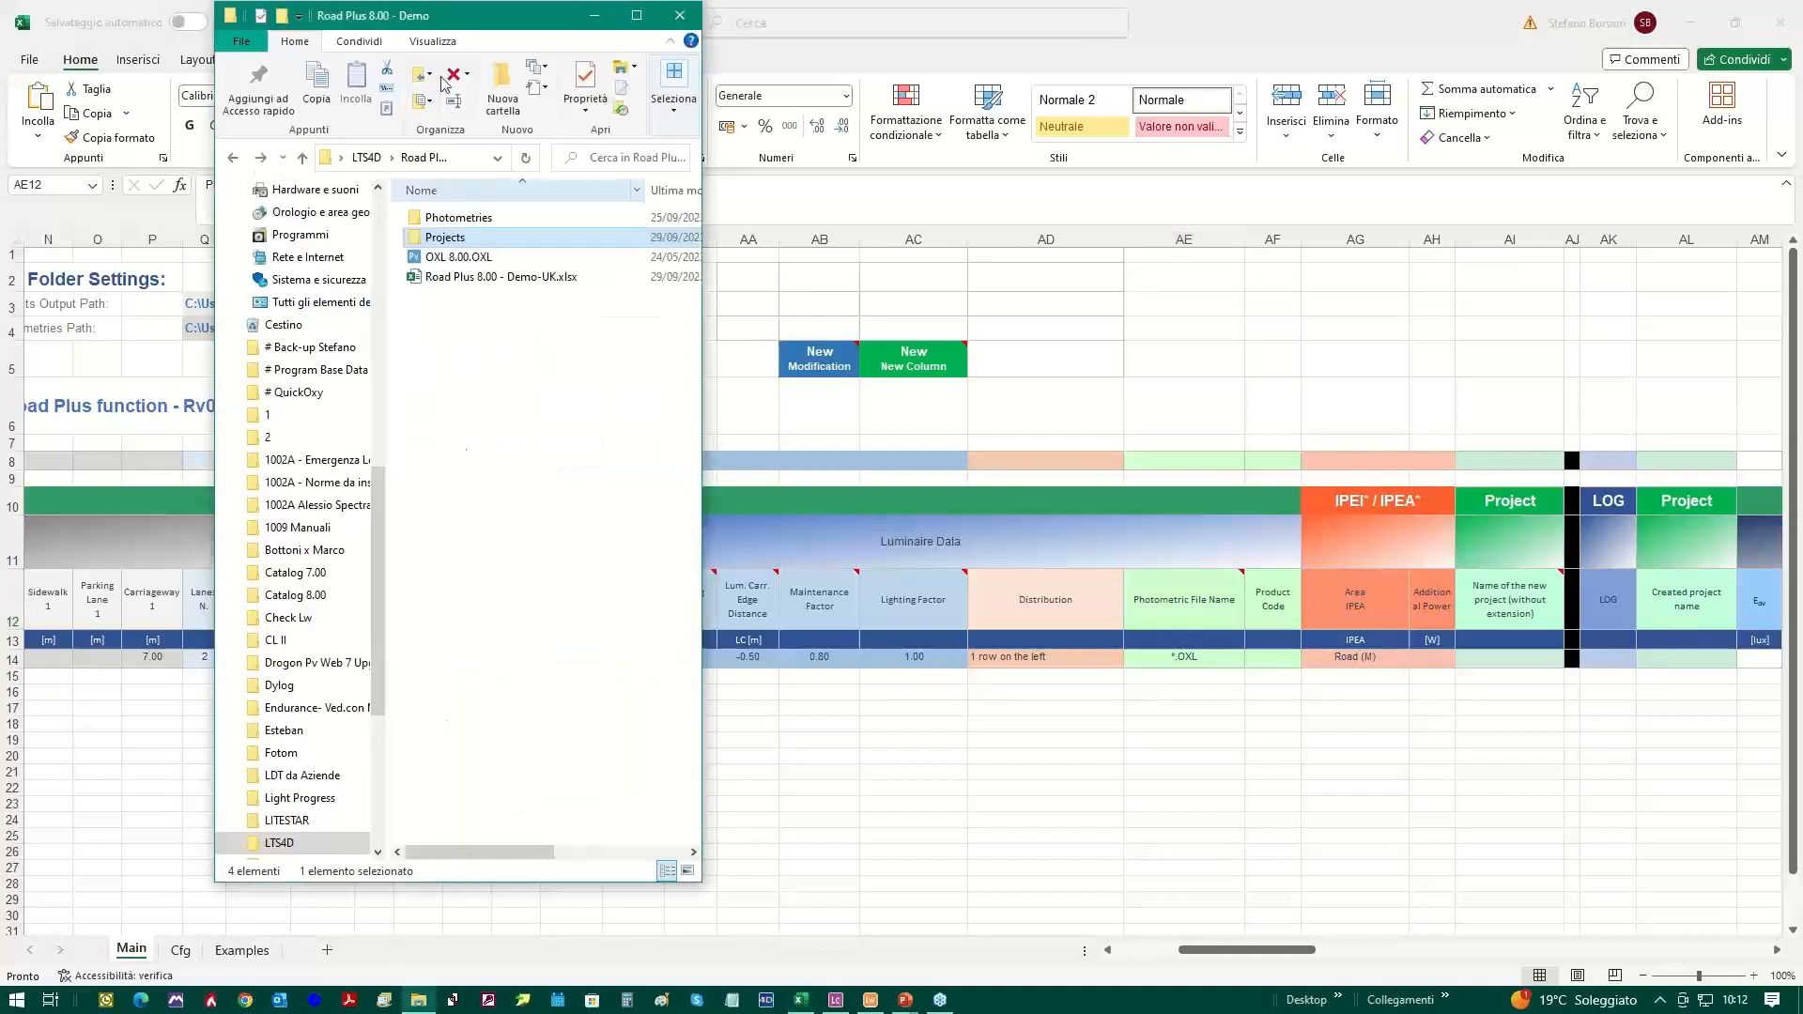
{"action": "double_click", "coordinate": [455, 219]}
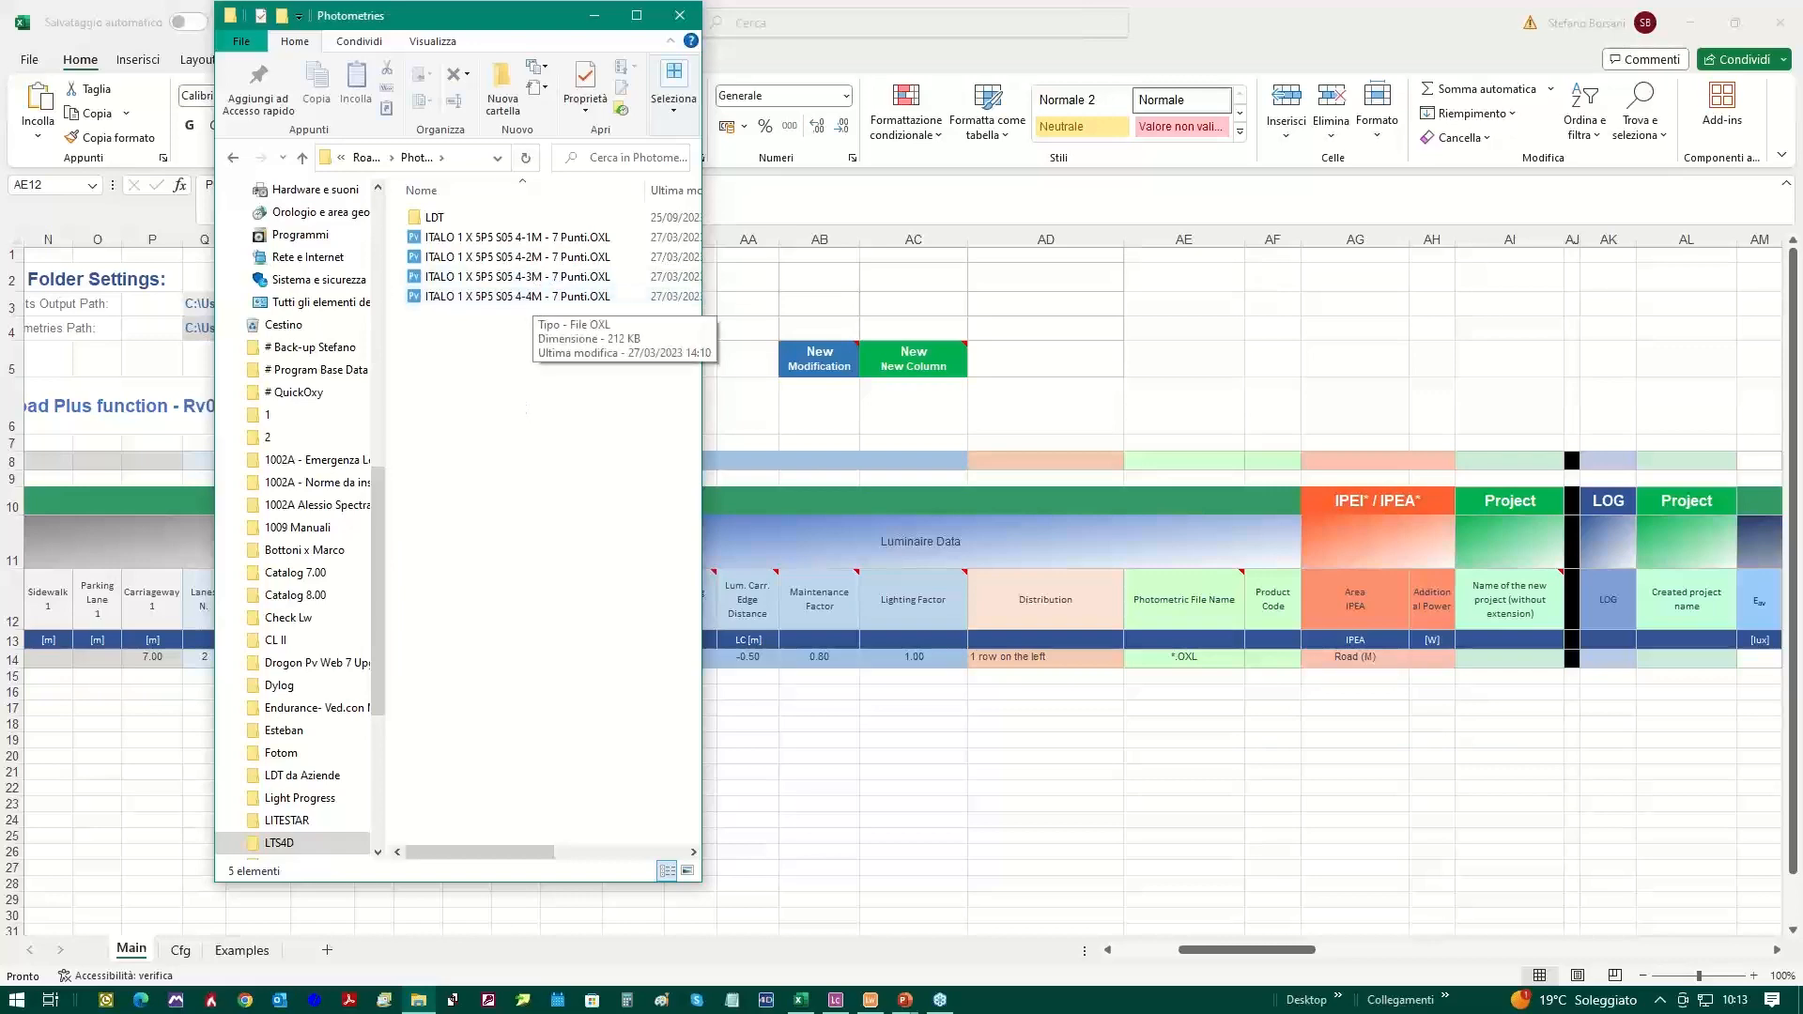
{"action": "left_click", "coordinate": [837, 1001]}
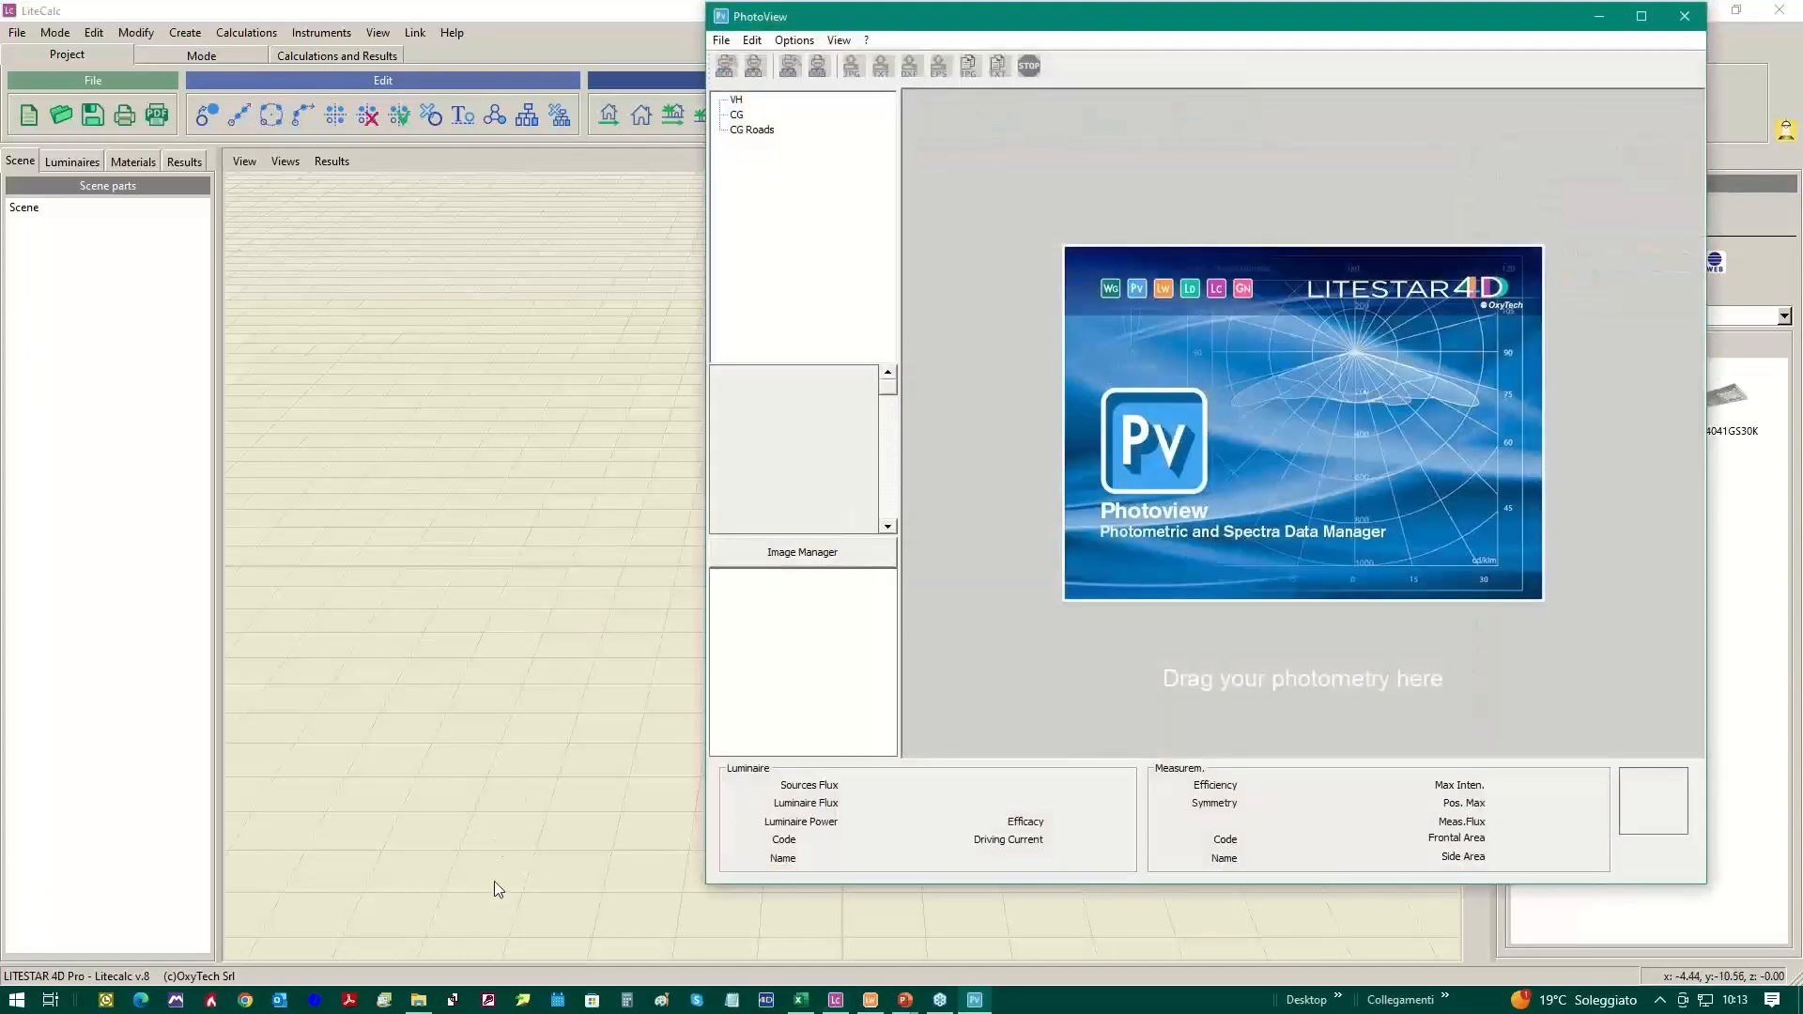
{"action": "left_click", "coordinate": [418, 1000]}
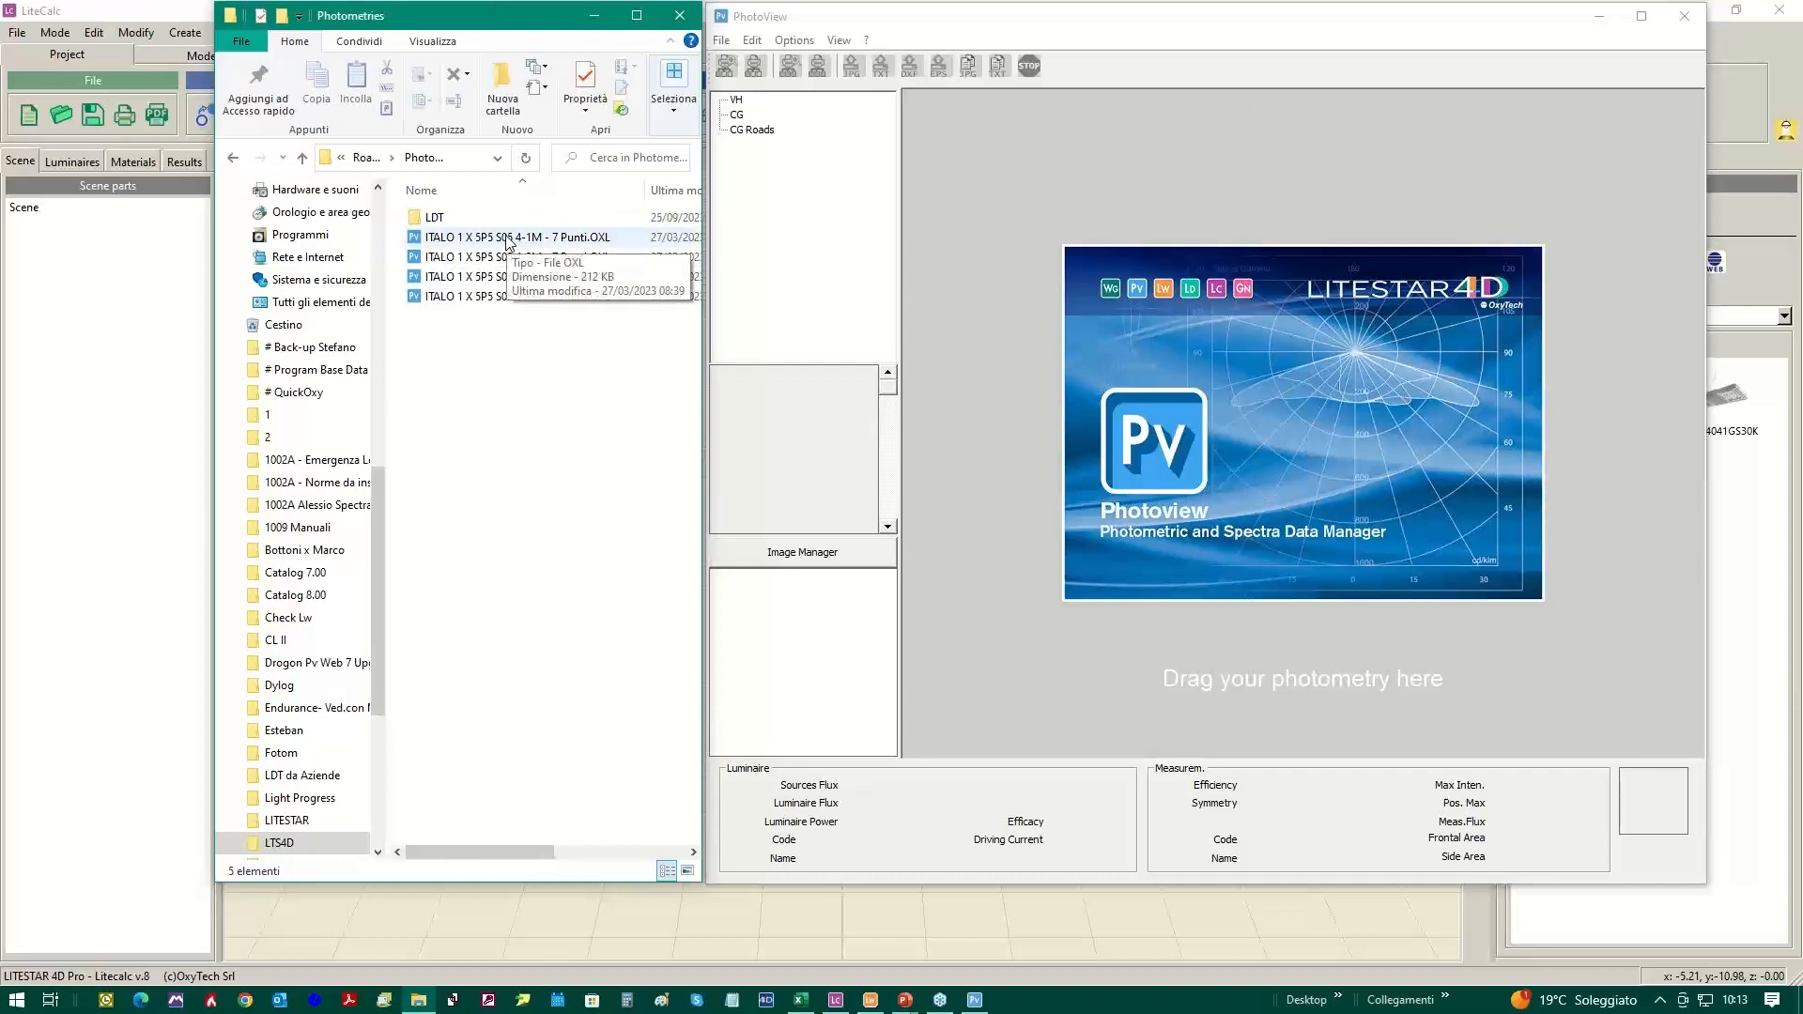
{"action": "left_click_drag", "start_coordinate": [507, 240], "coordinate": [959, 366]}
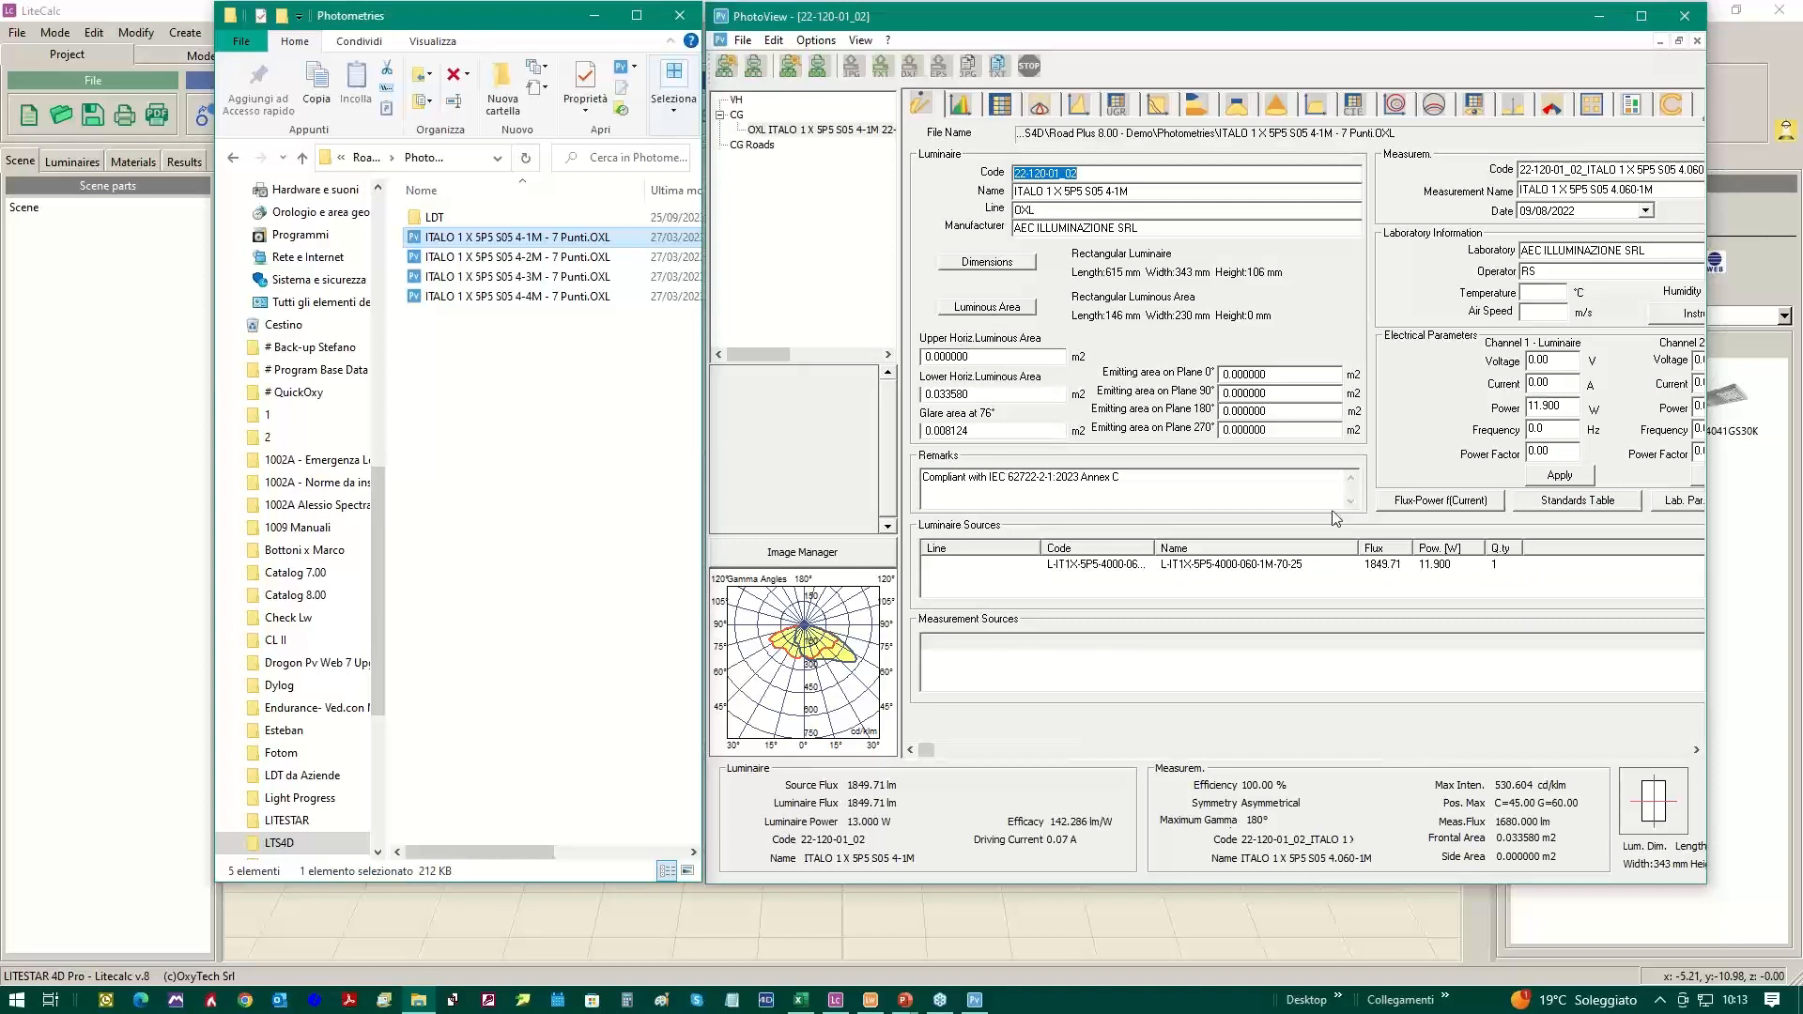
{"action": "left_click", "coordinate": [1452, 503]}
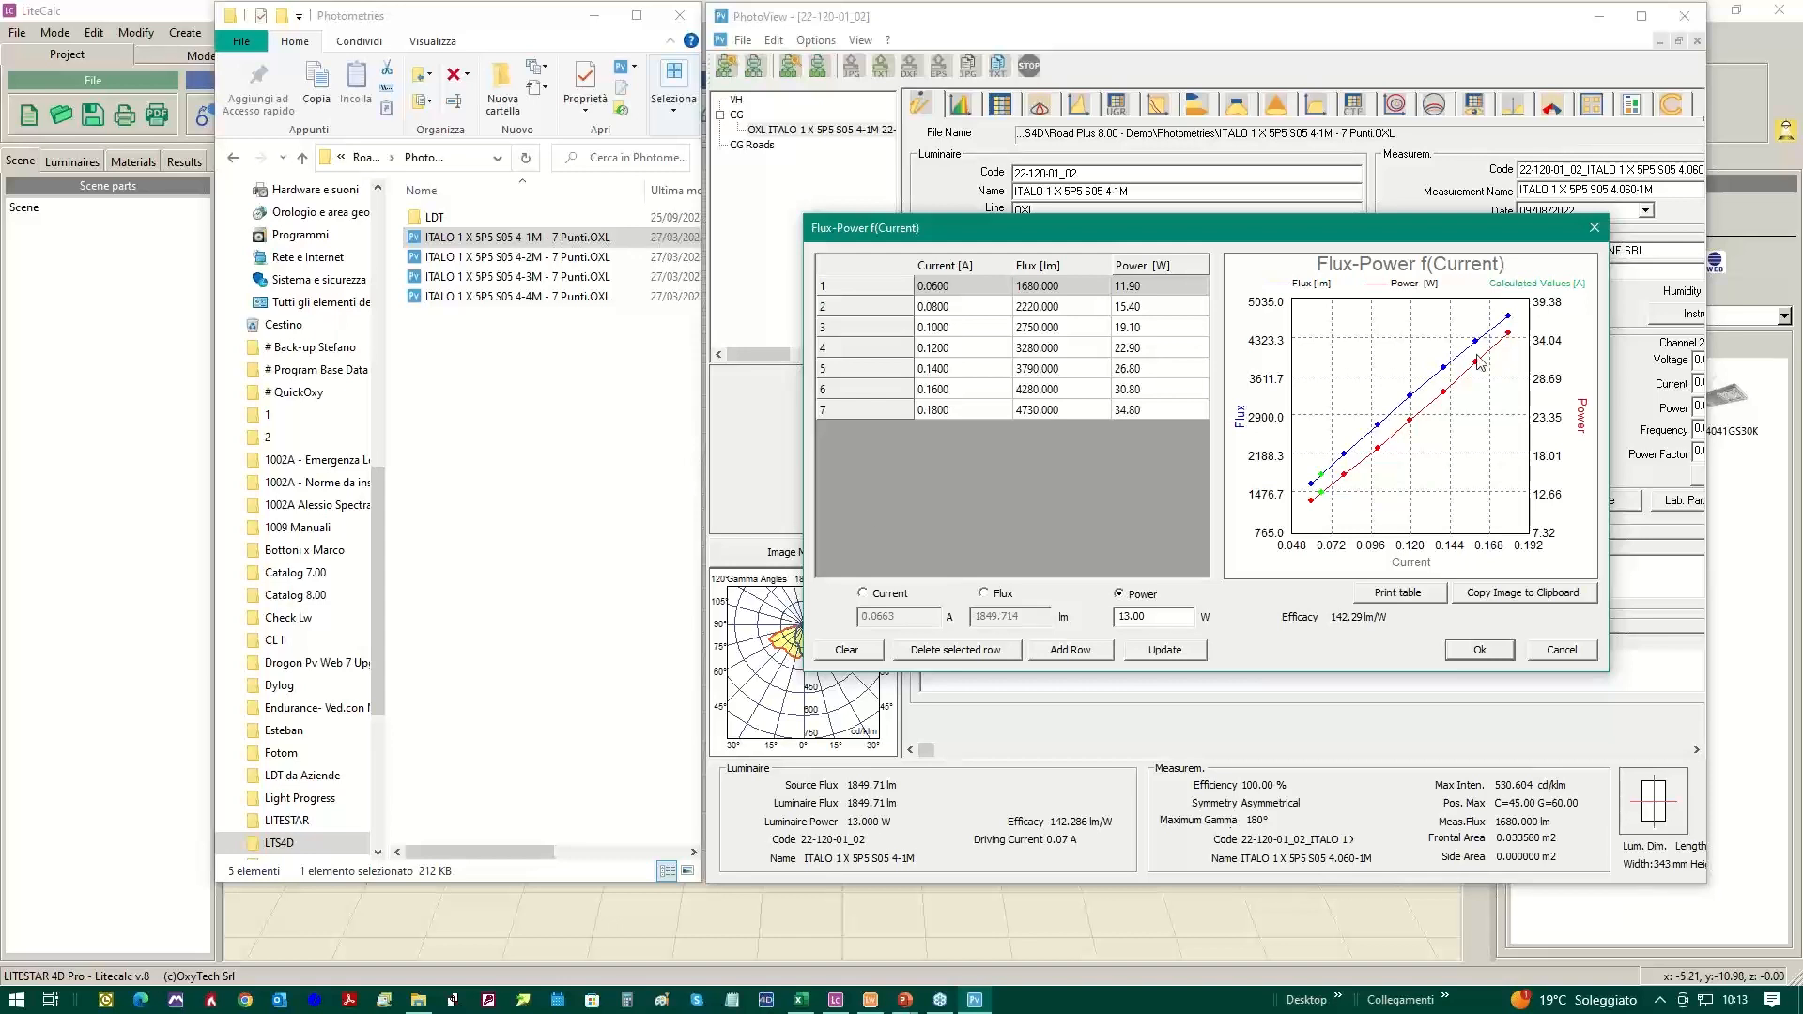
Look through the whole list of LDT photometry files in the LDT subfolder of Photometries in File Explorer.
{"action": "left_click", "coordinate": [432, 221]}
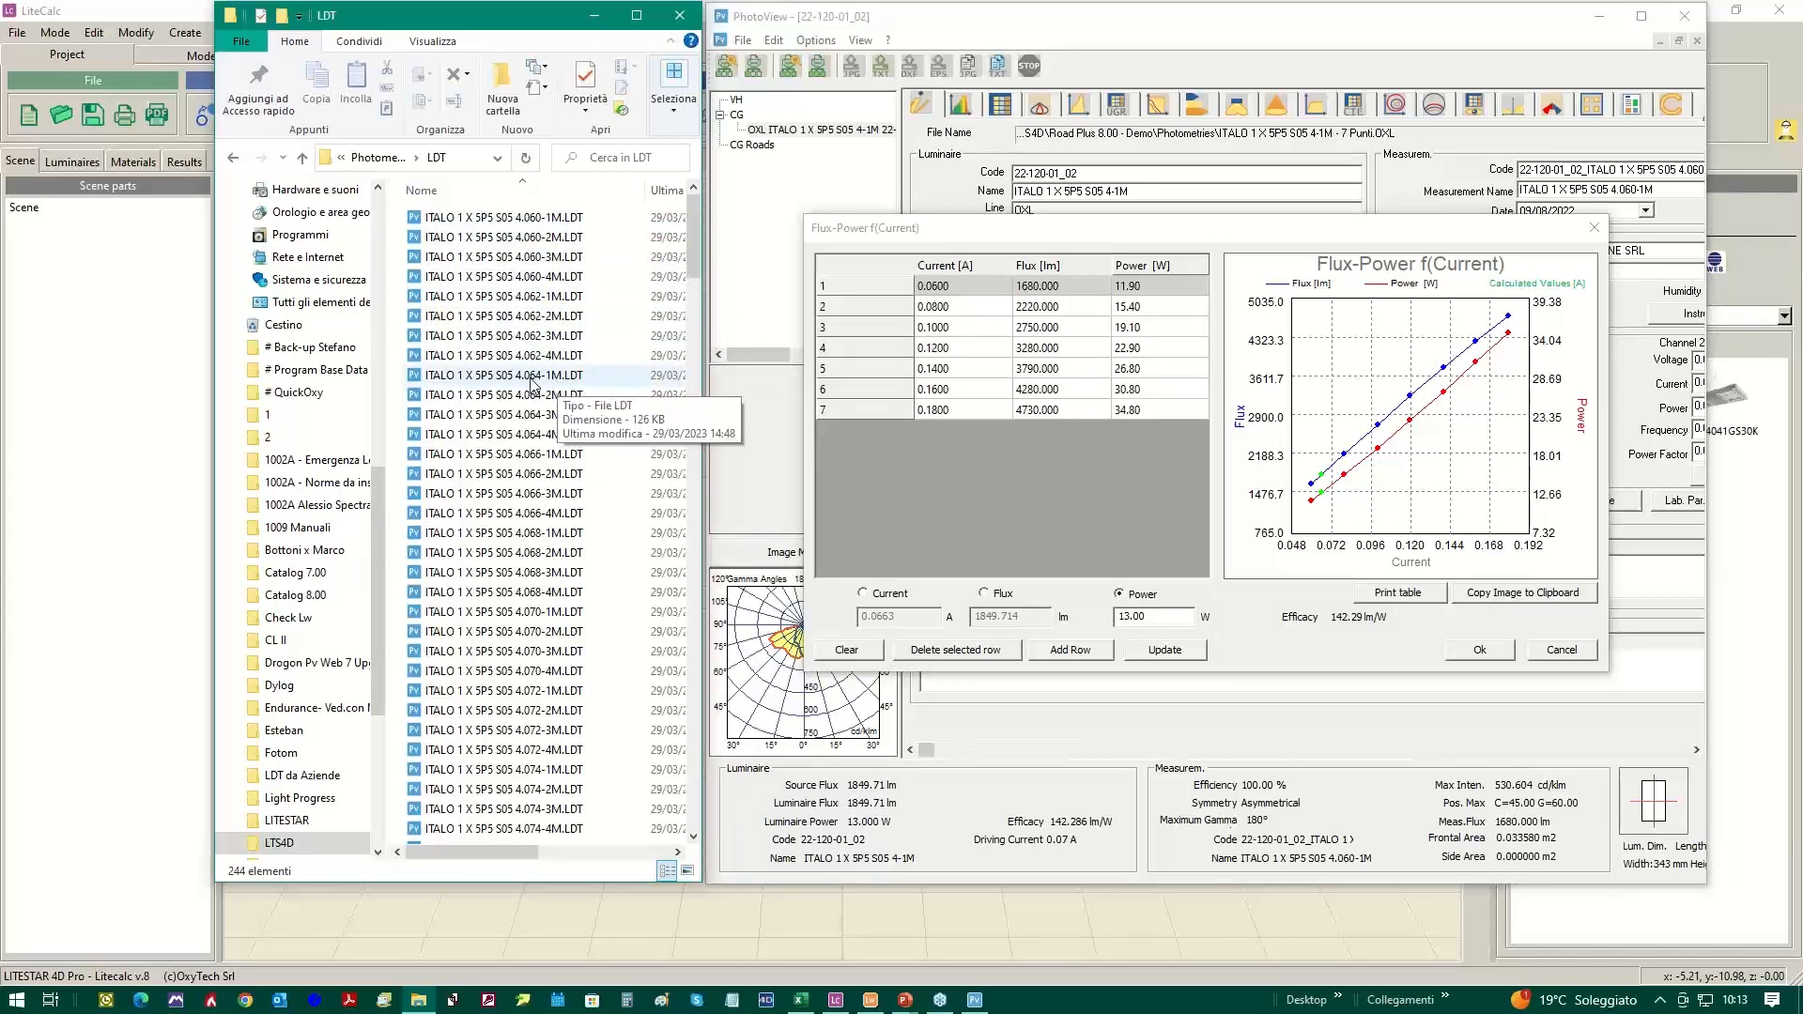
{"action": "scroll", "coordinate": [557, 451], "scroll_direction": "down", "scroll_amount": 11}
{"action": "scroll", "coordinate": [558, 484], "scroll_direction": "down", "scroll_amount": 20}
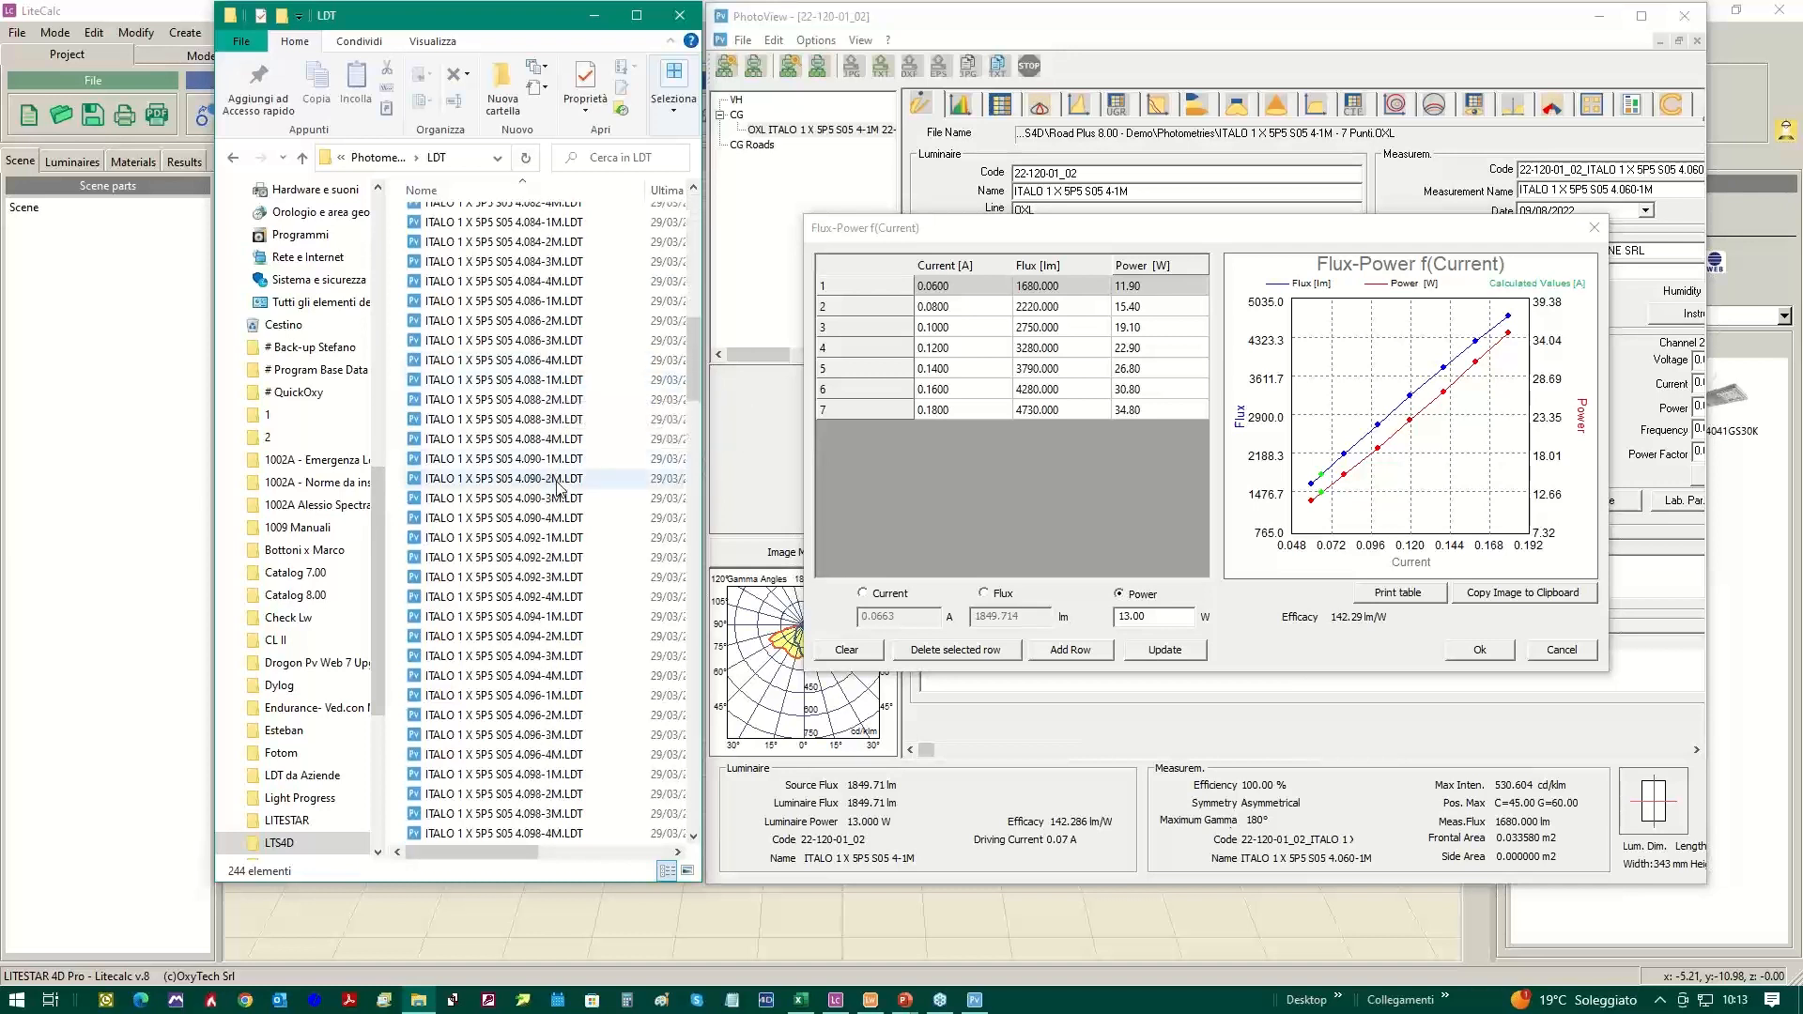
{"action": "scroll", "coordinate": [559, 485], "scroll_direction": "down", "scroll_amount": 16}
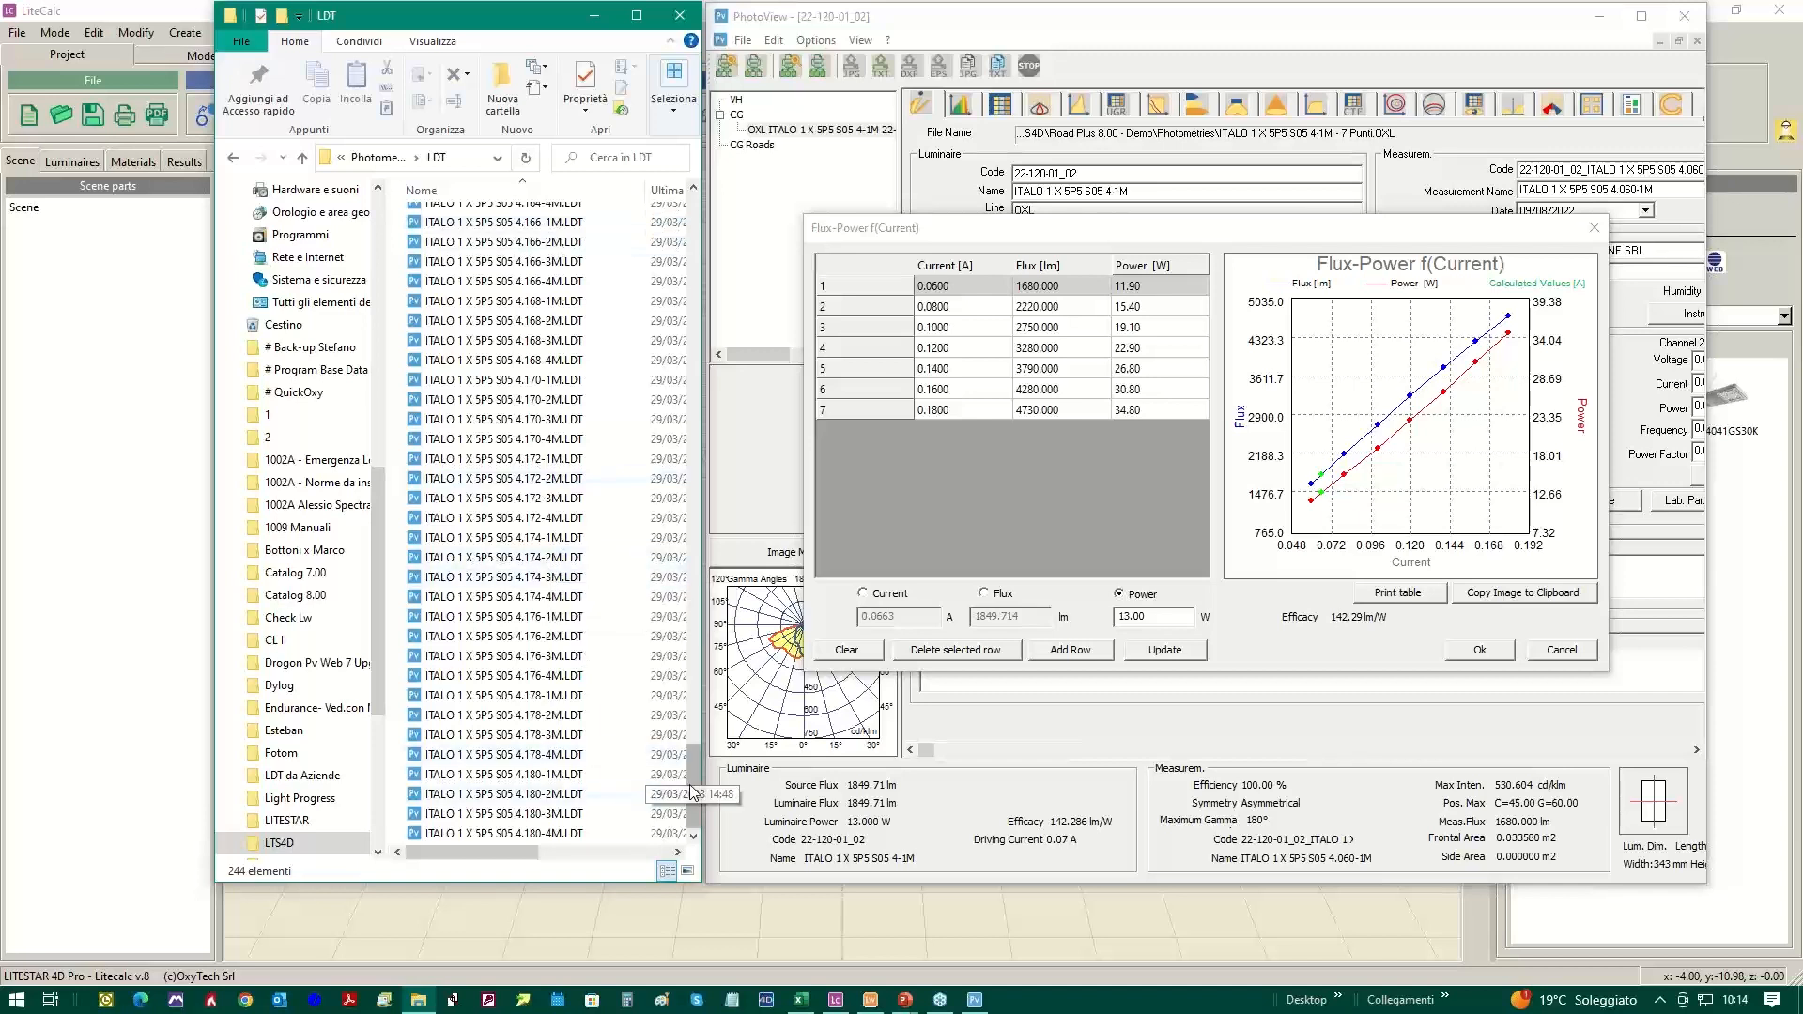
{"action": "left_click_drag", "start_coordinate": [692, 787], "coordinate": [689, 235]}
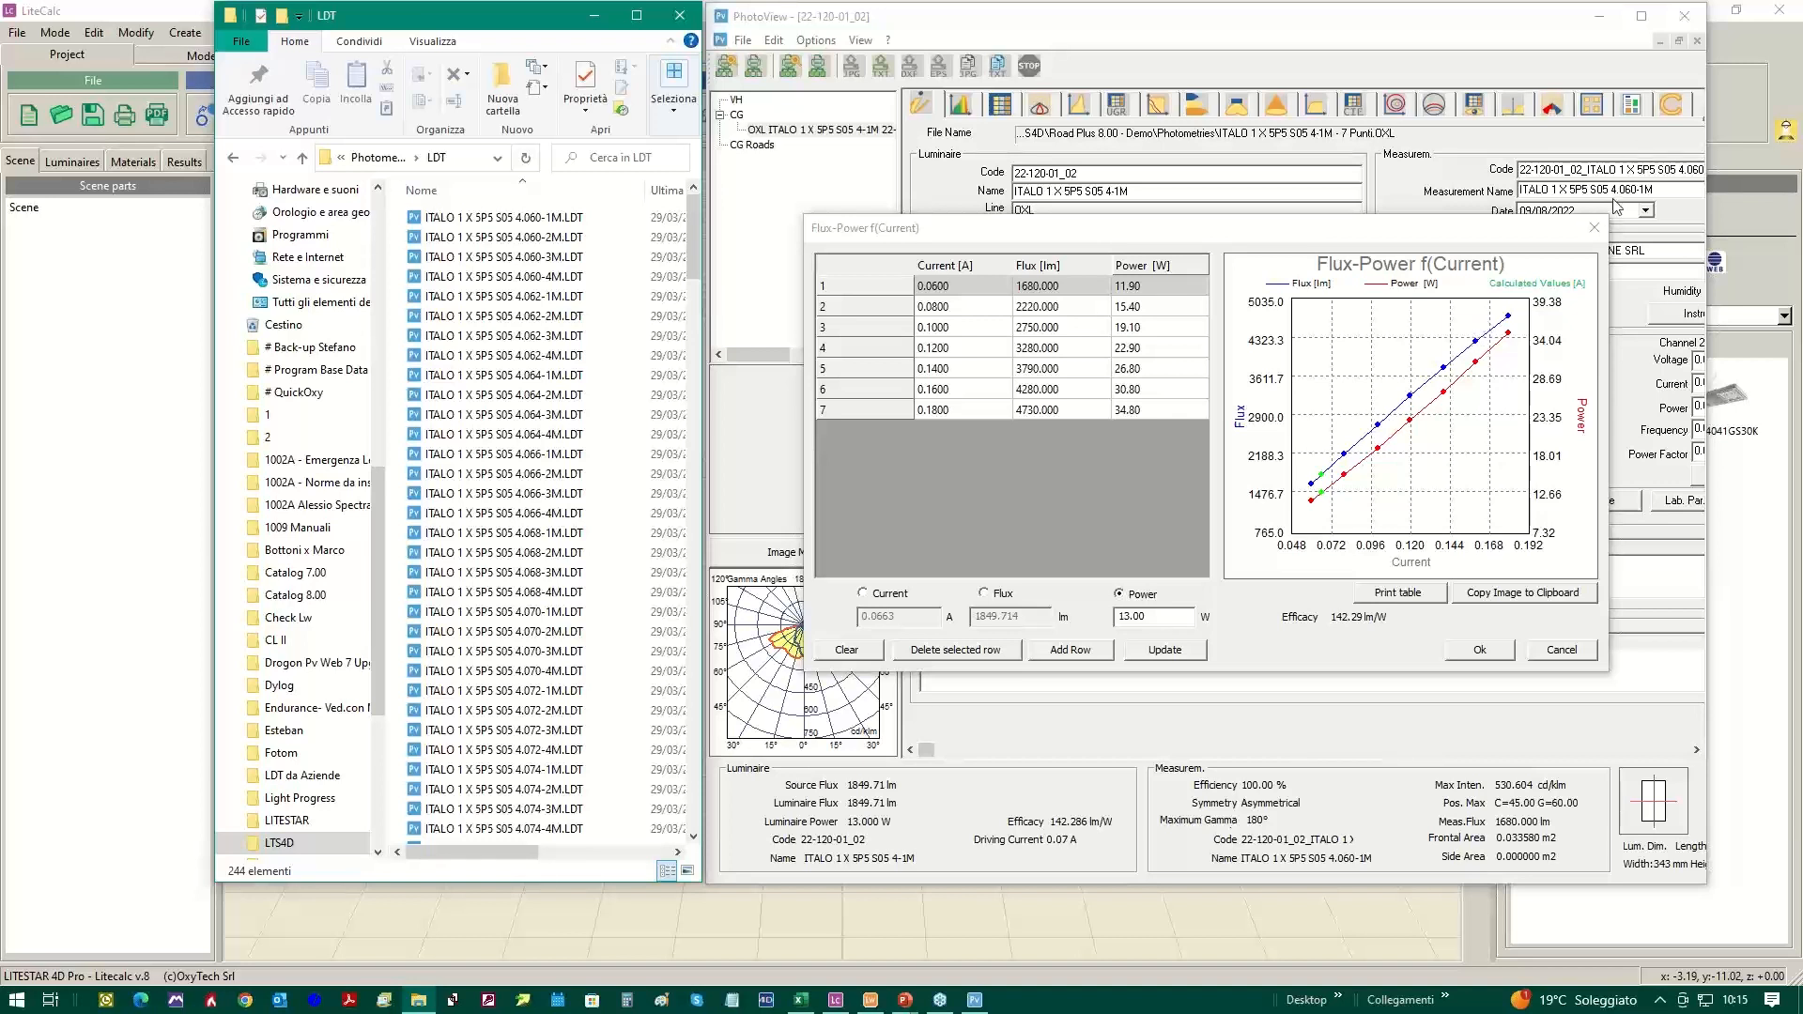
Close the Flux-Power table, minimize PhotoView and return to the Road Plus 8.00 - Demo-UK workbook in Excel.
{"action": "left_click", "coordinate": [1597, 229]}
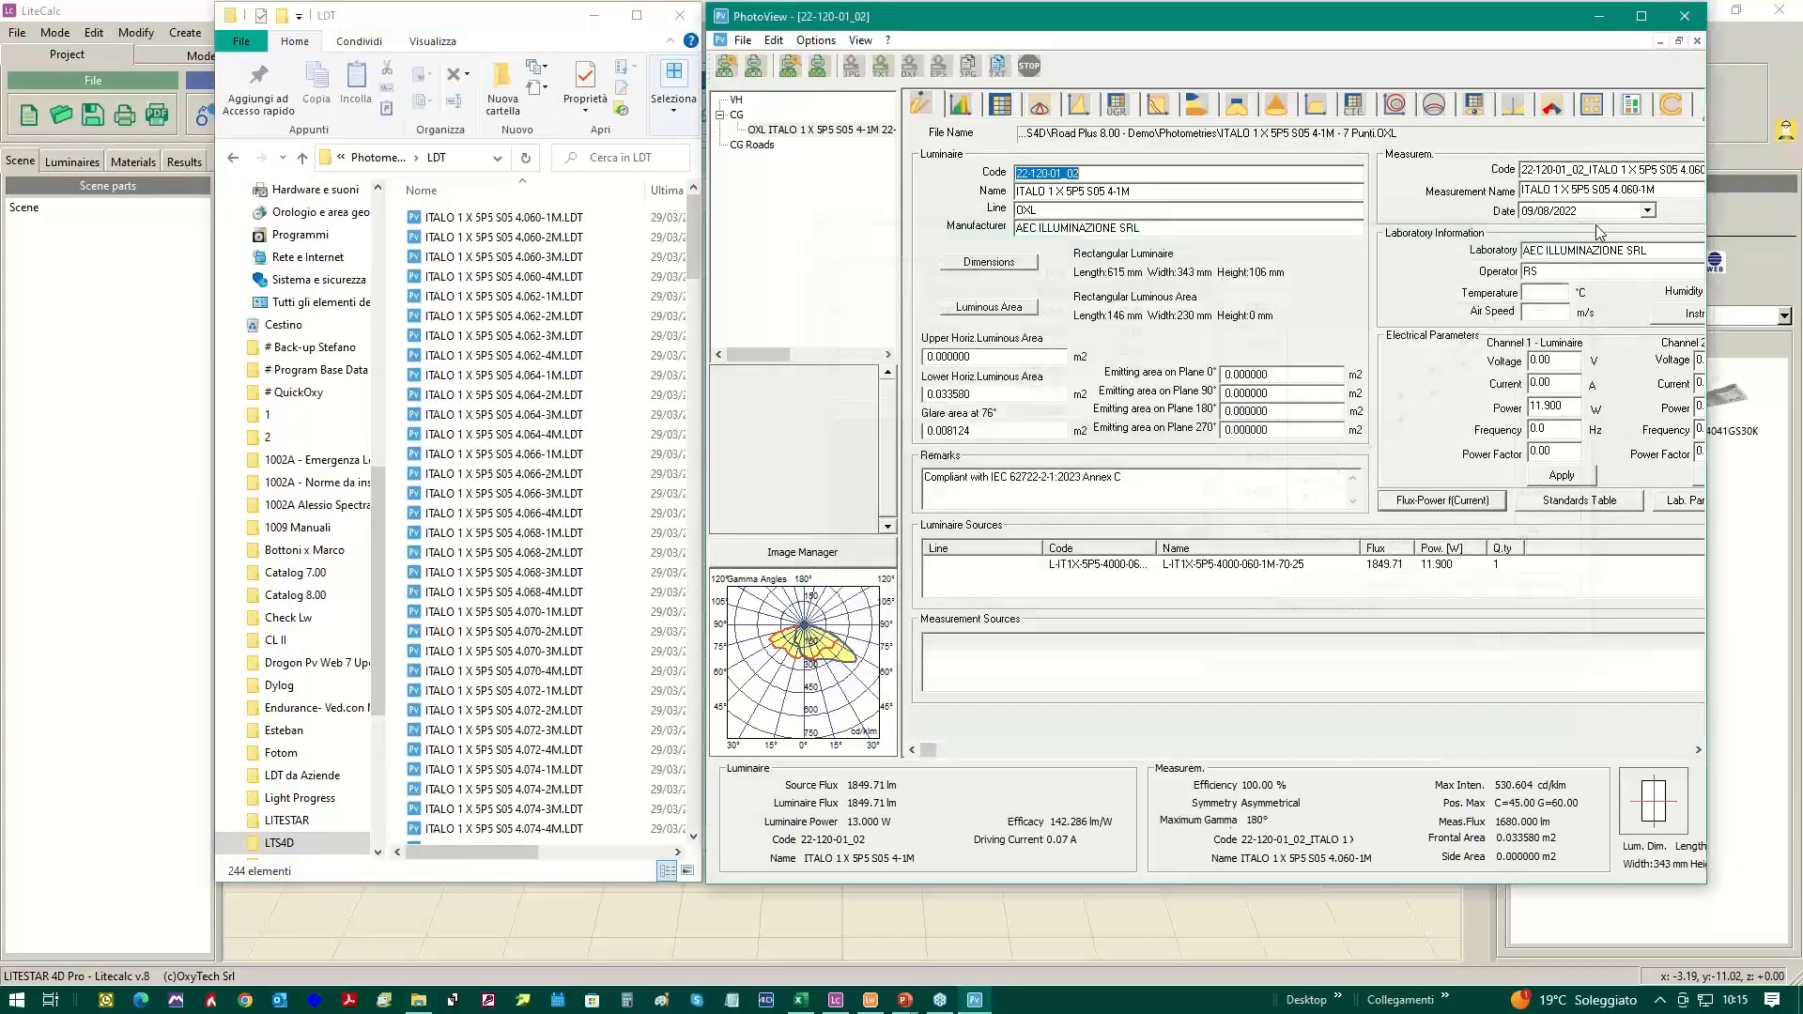
{"action": "left_click", "coordinate": [1599, 16]}
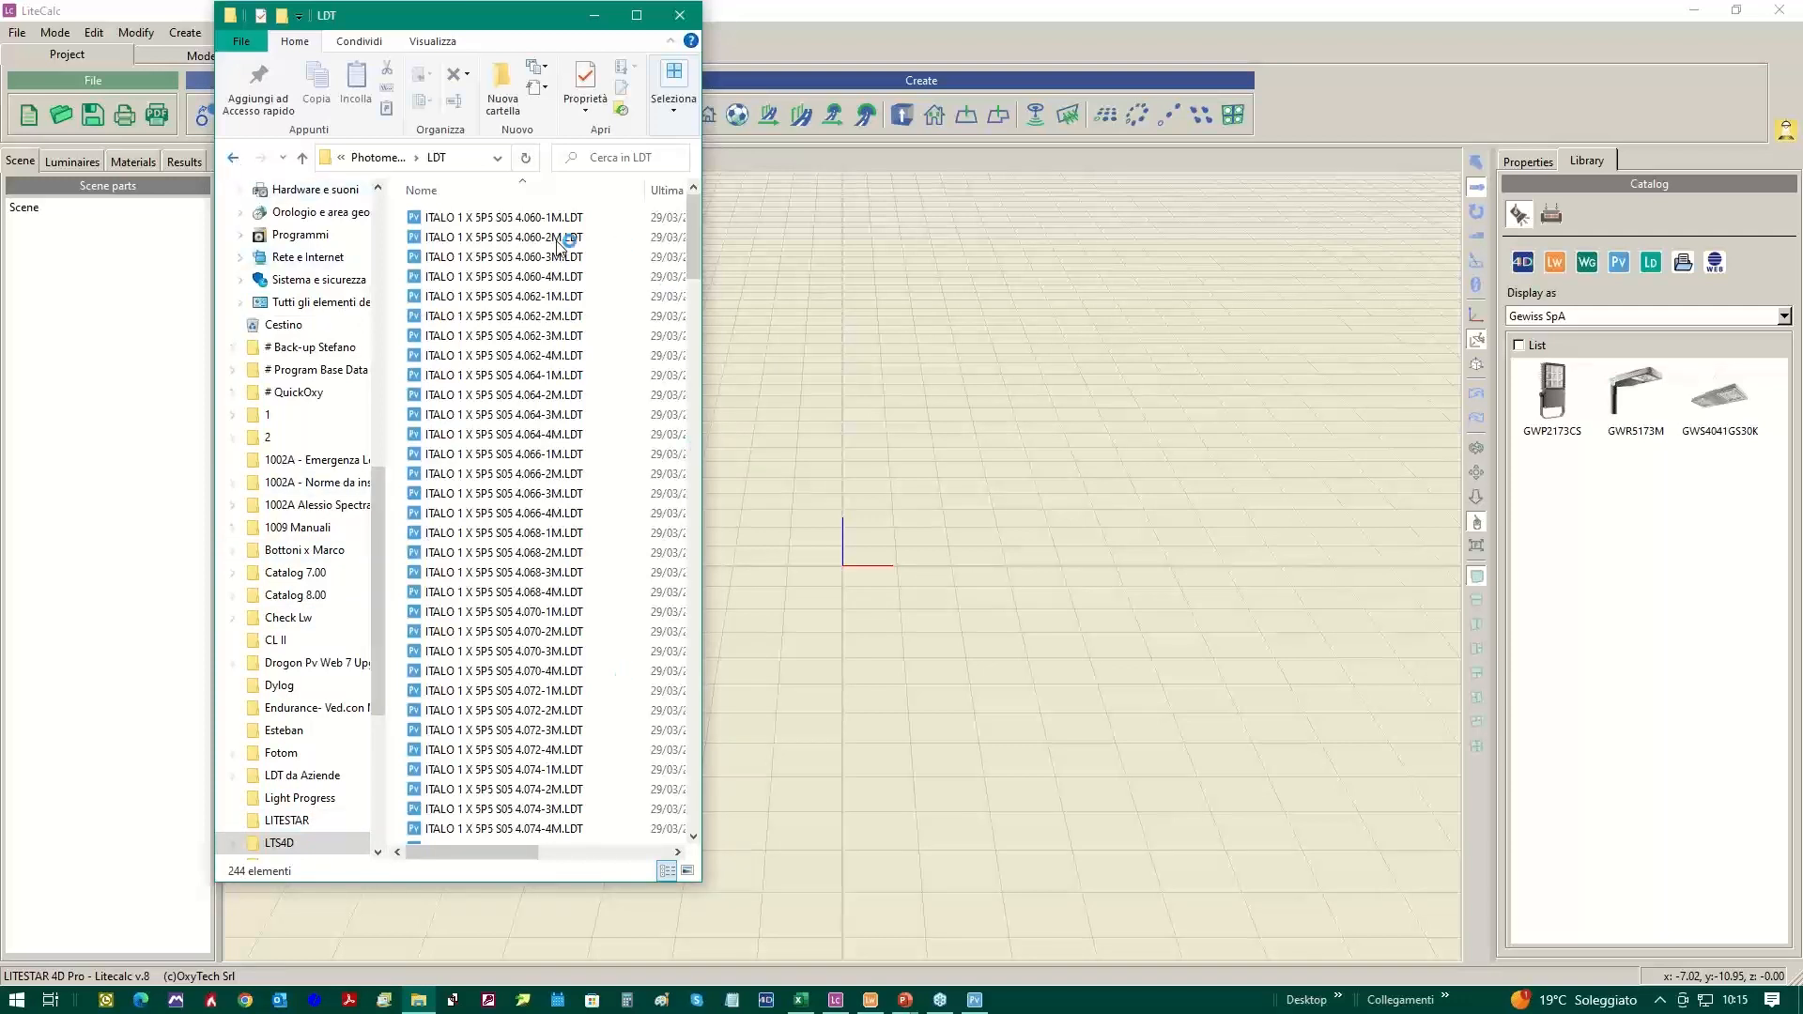
{"action": "key", "text": "alt+Left"}
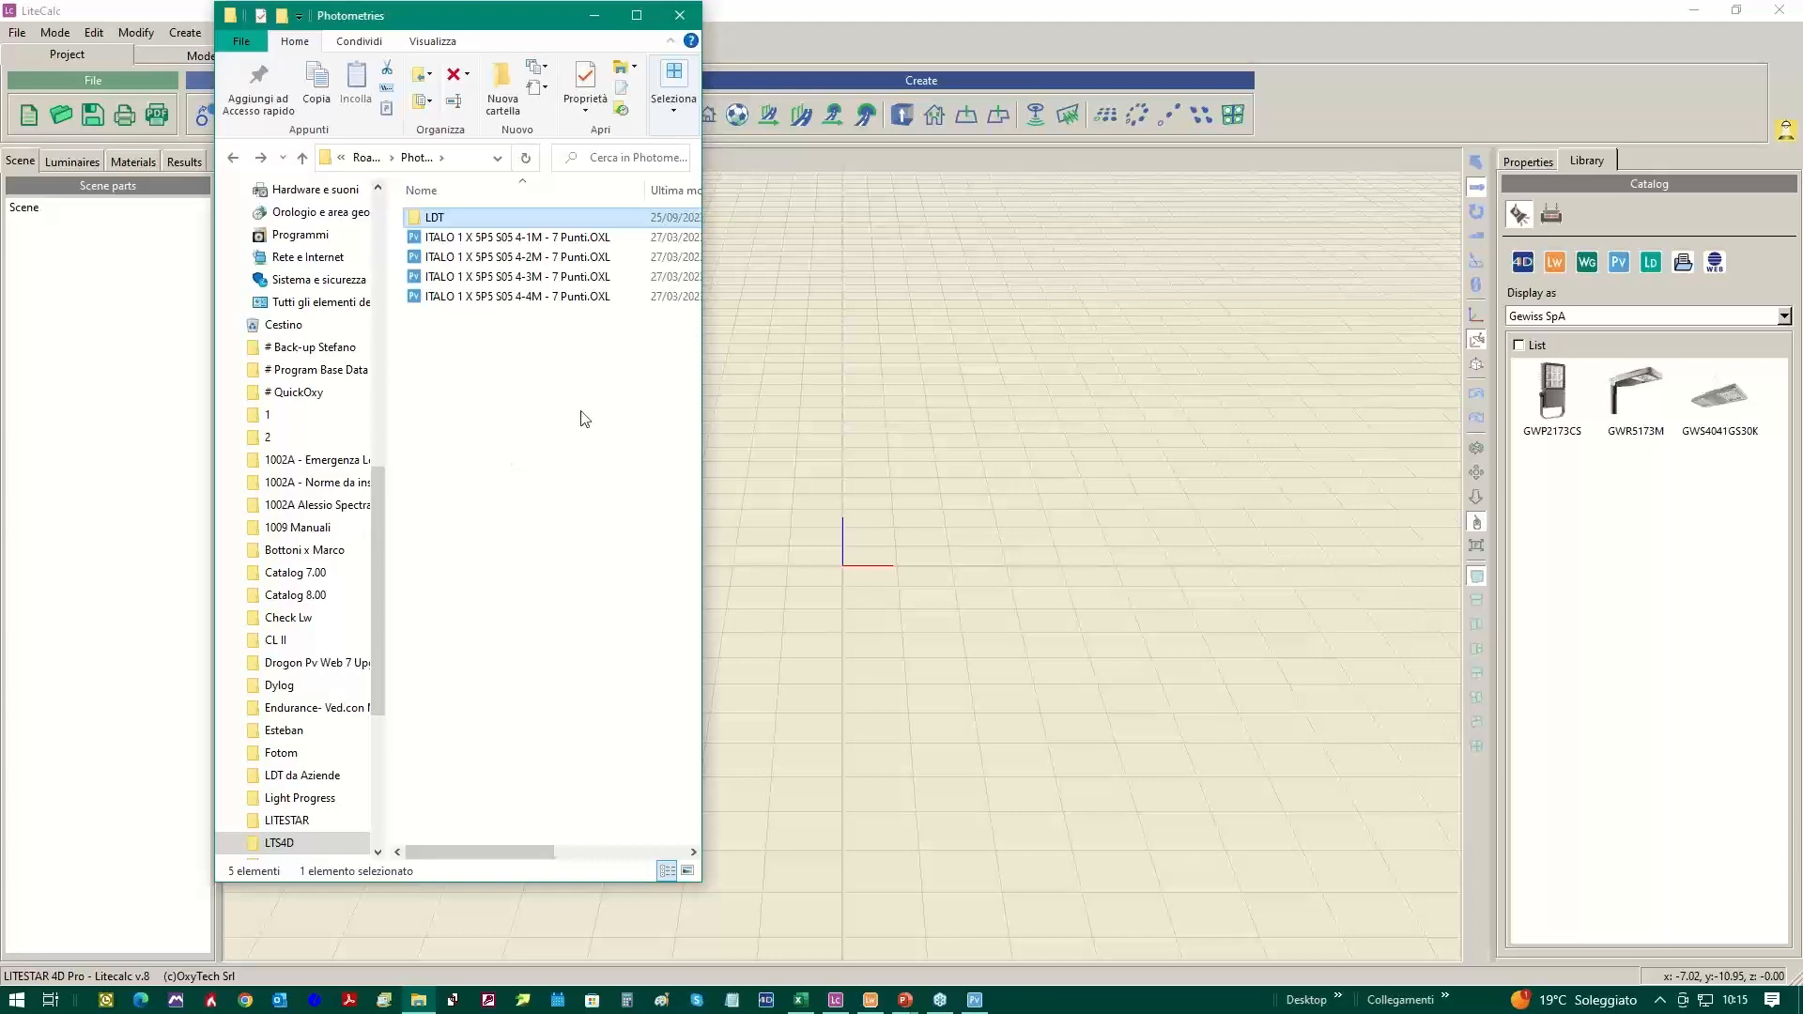
{"action": "left_click", "coordinate": [861, 411]}
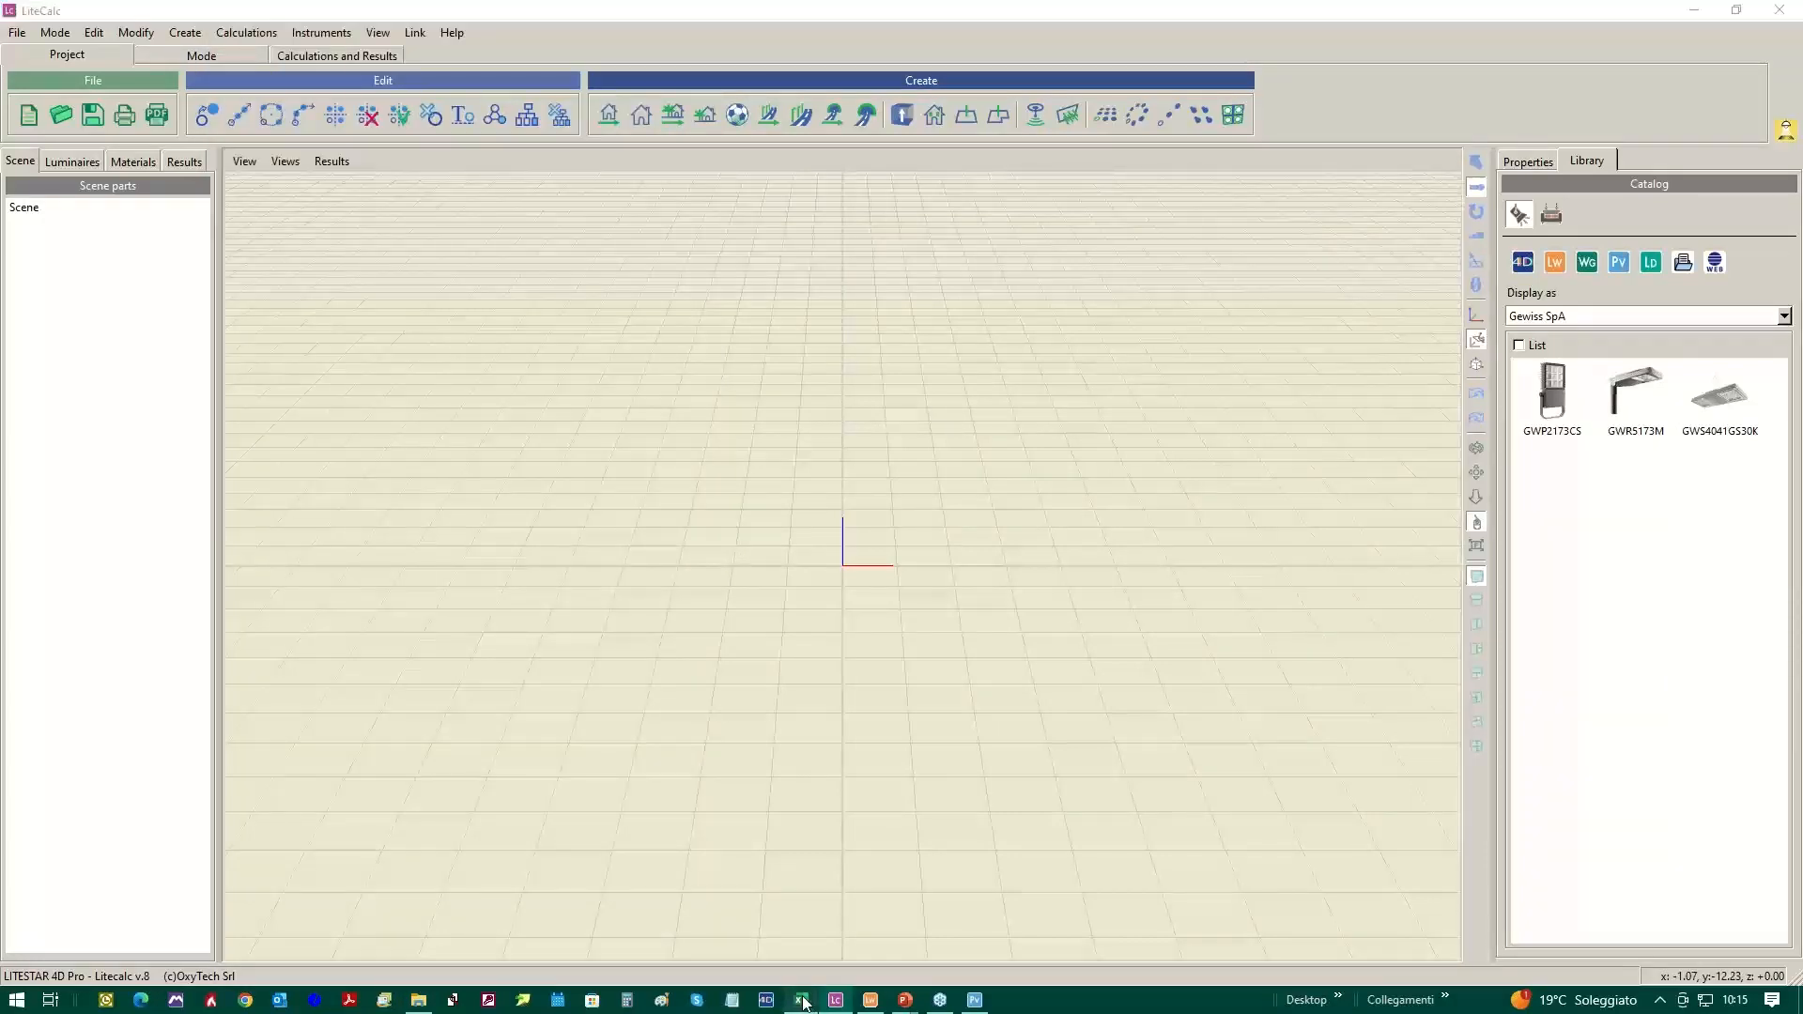
{"action": "left_click", "coordinate": [800, 999]}
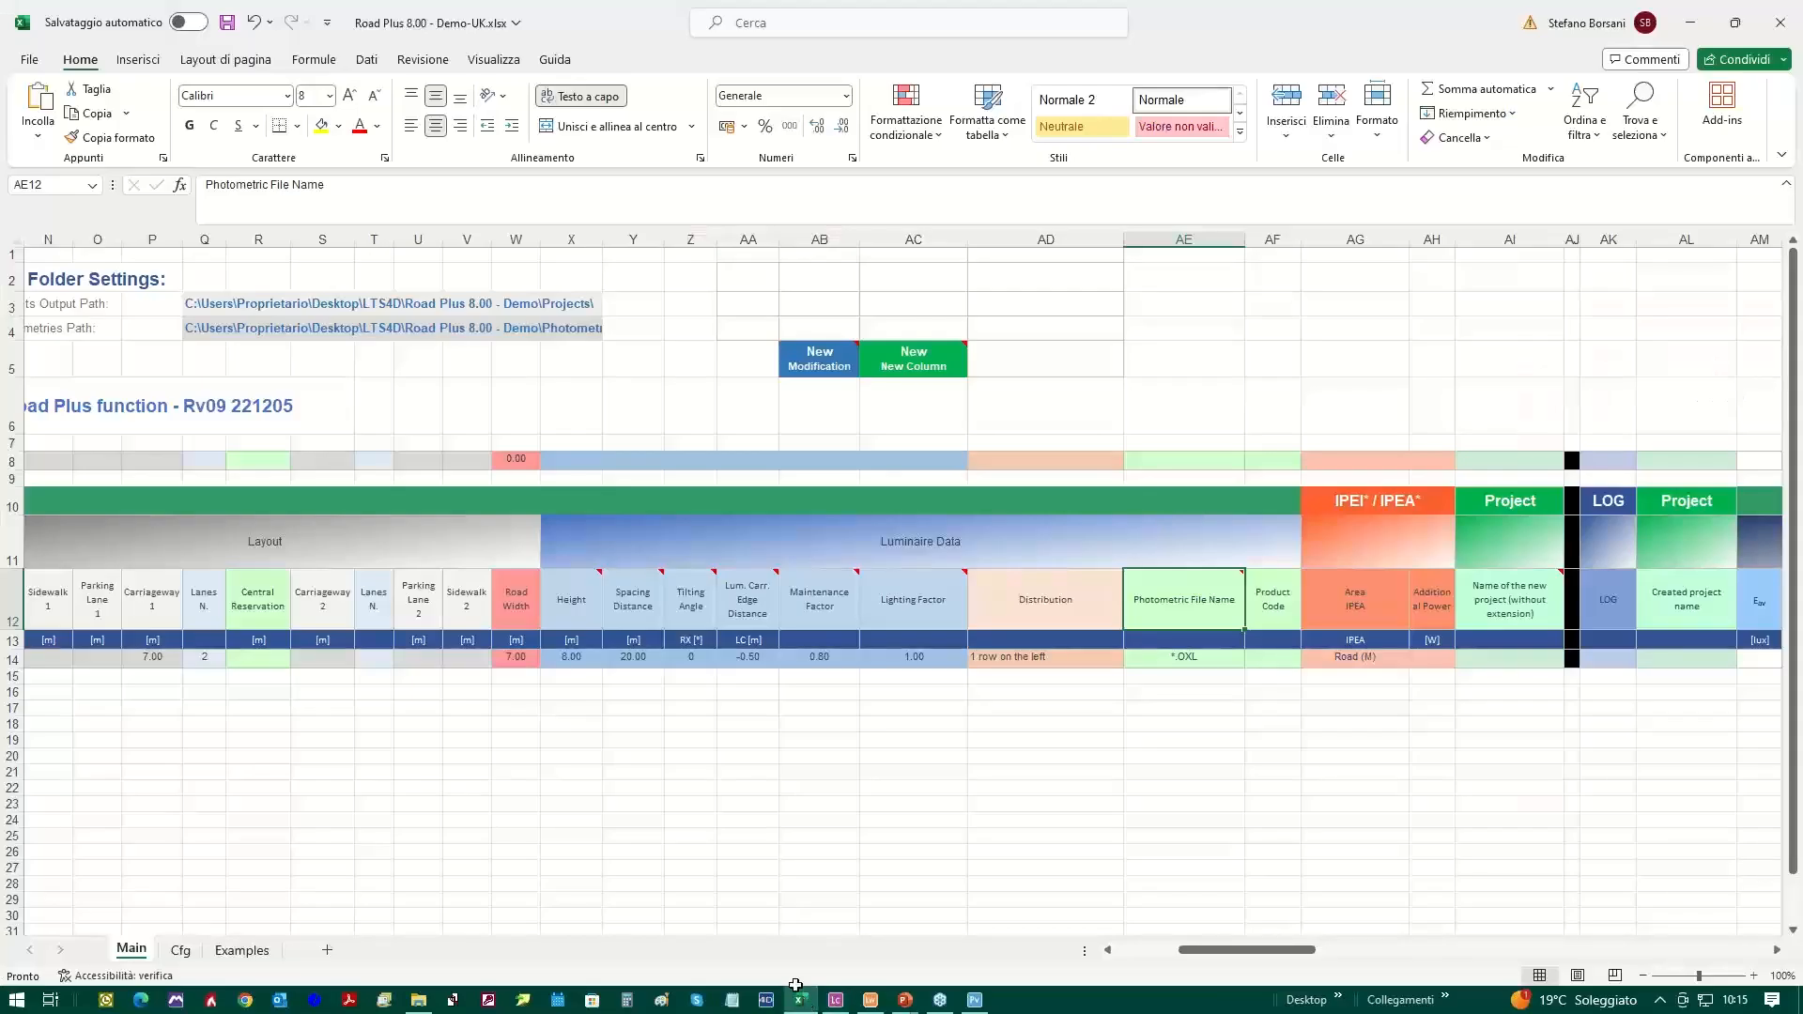
Choose Road (M) as the Area IPEA of the Test FM row.
{"action": "left_click", "coordinate": [1274, 660]}
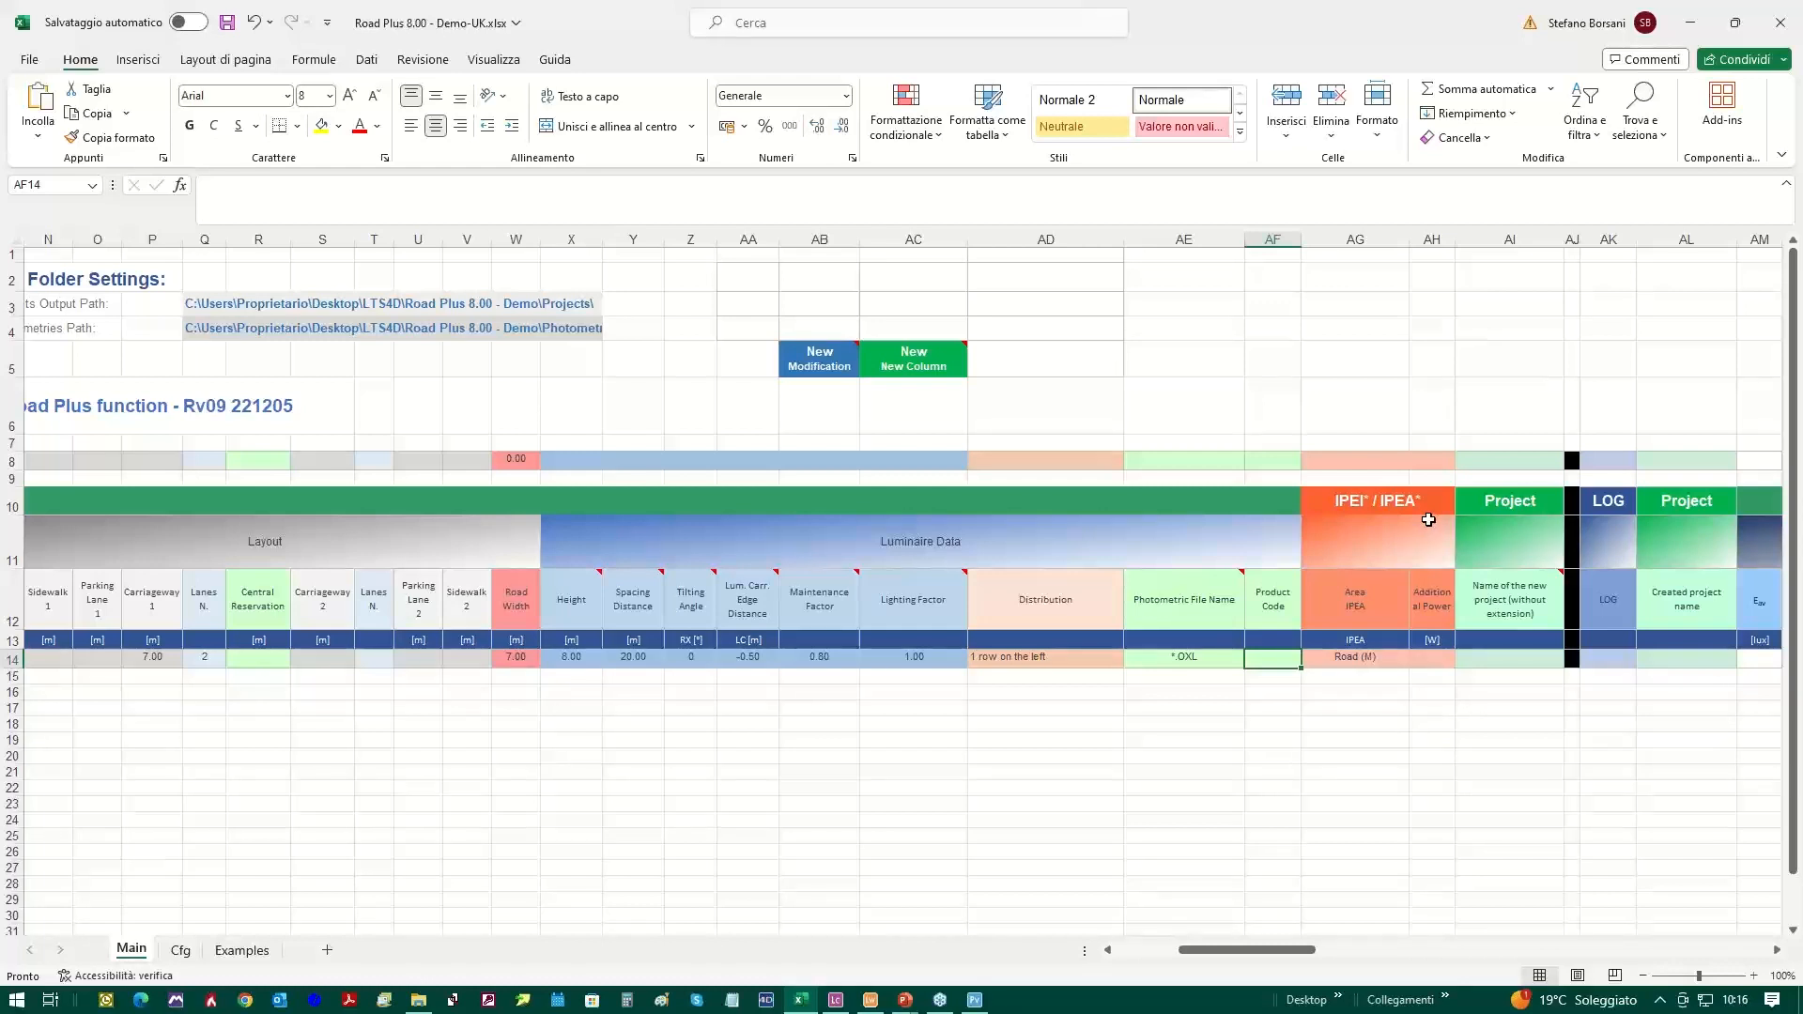
{"action": "left_click", "coordinate": [1393, 656]}
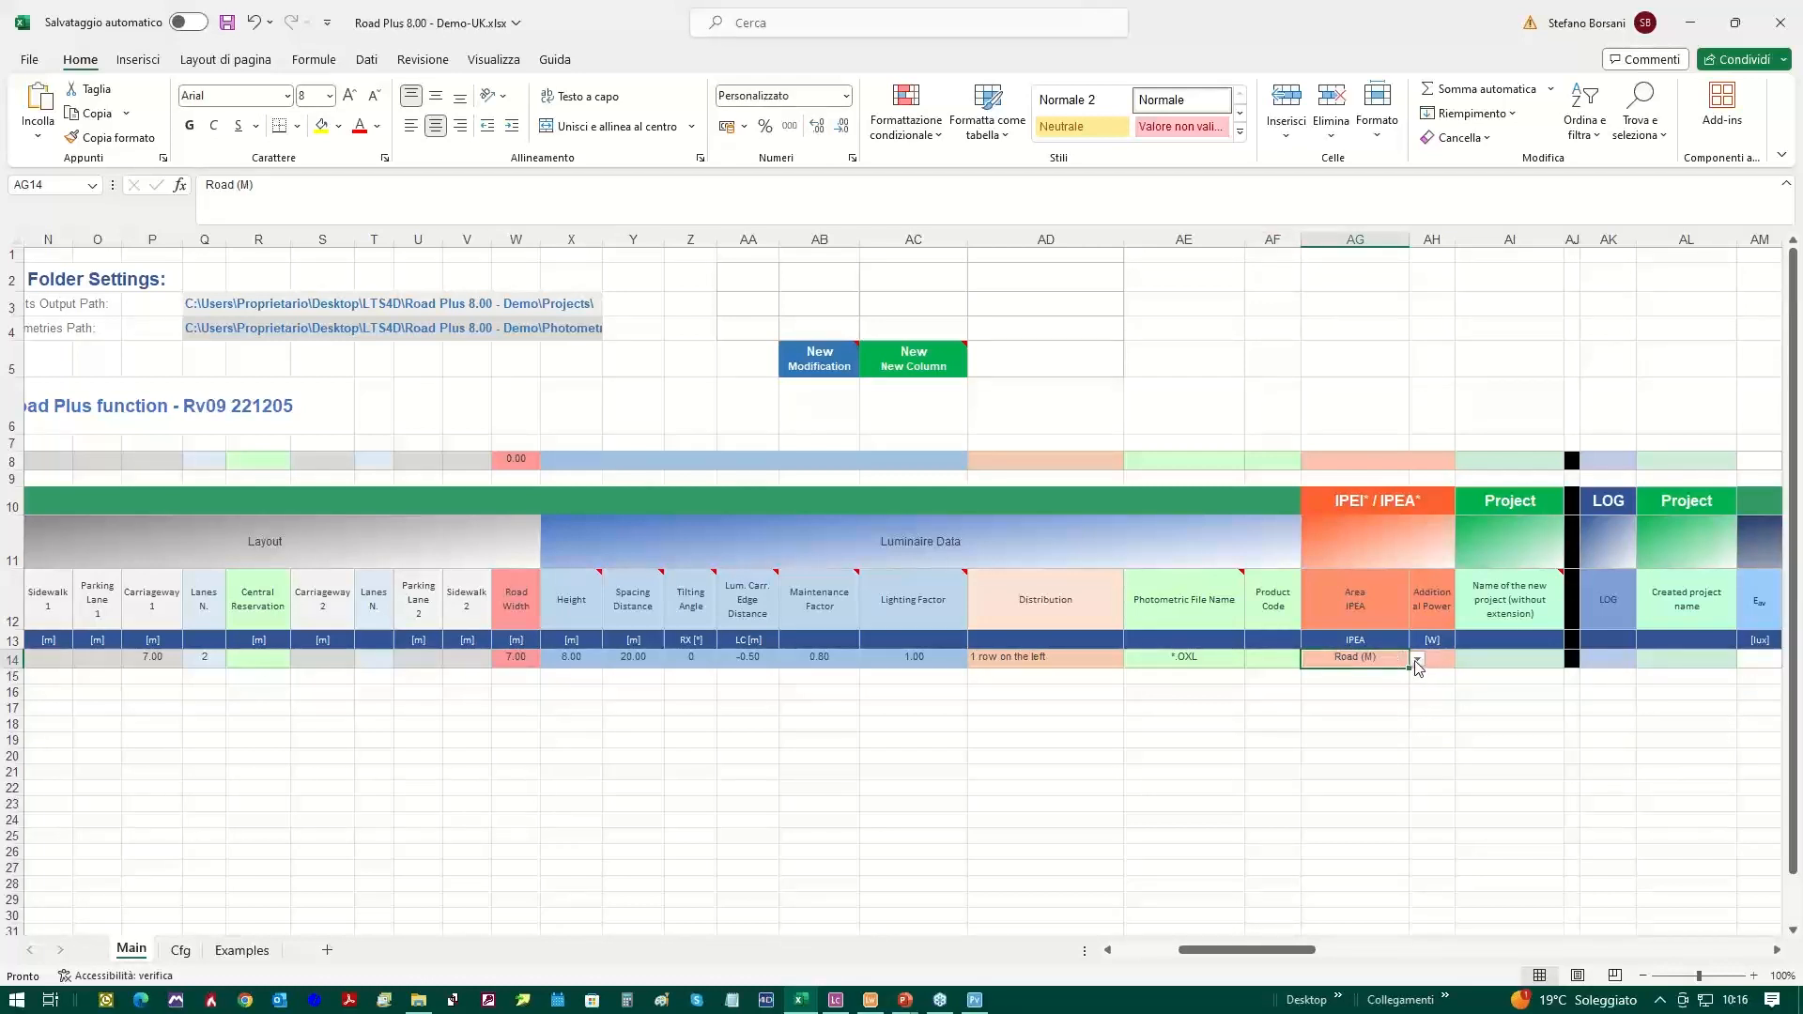
{"action": "left_click", "coordinate": [1417, 660]}
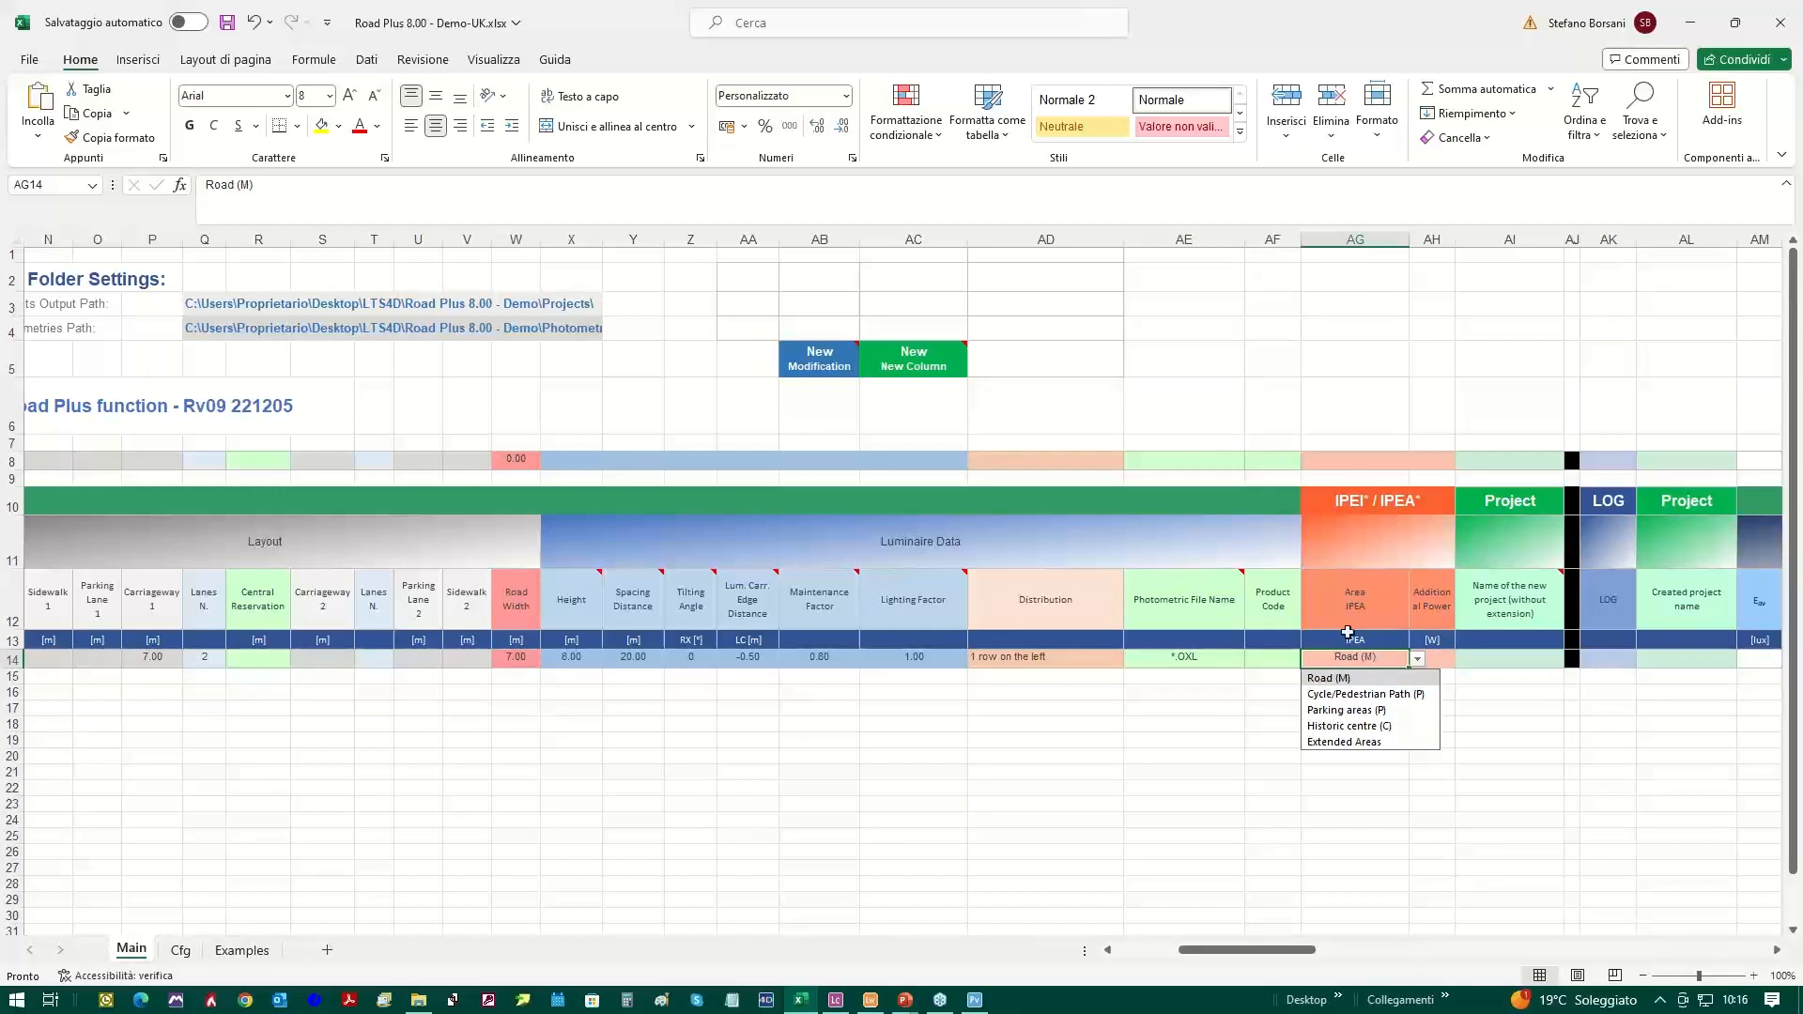
{"action": "left_click", "coordinate": [1321, 678]}
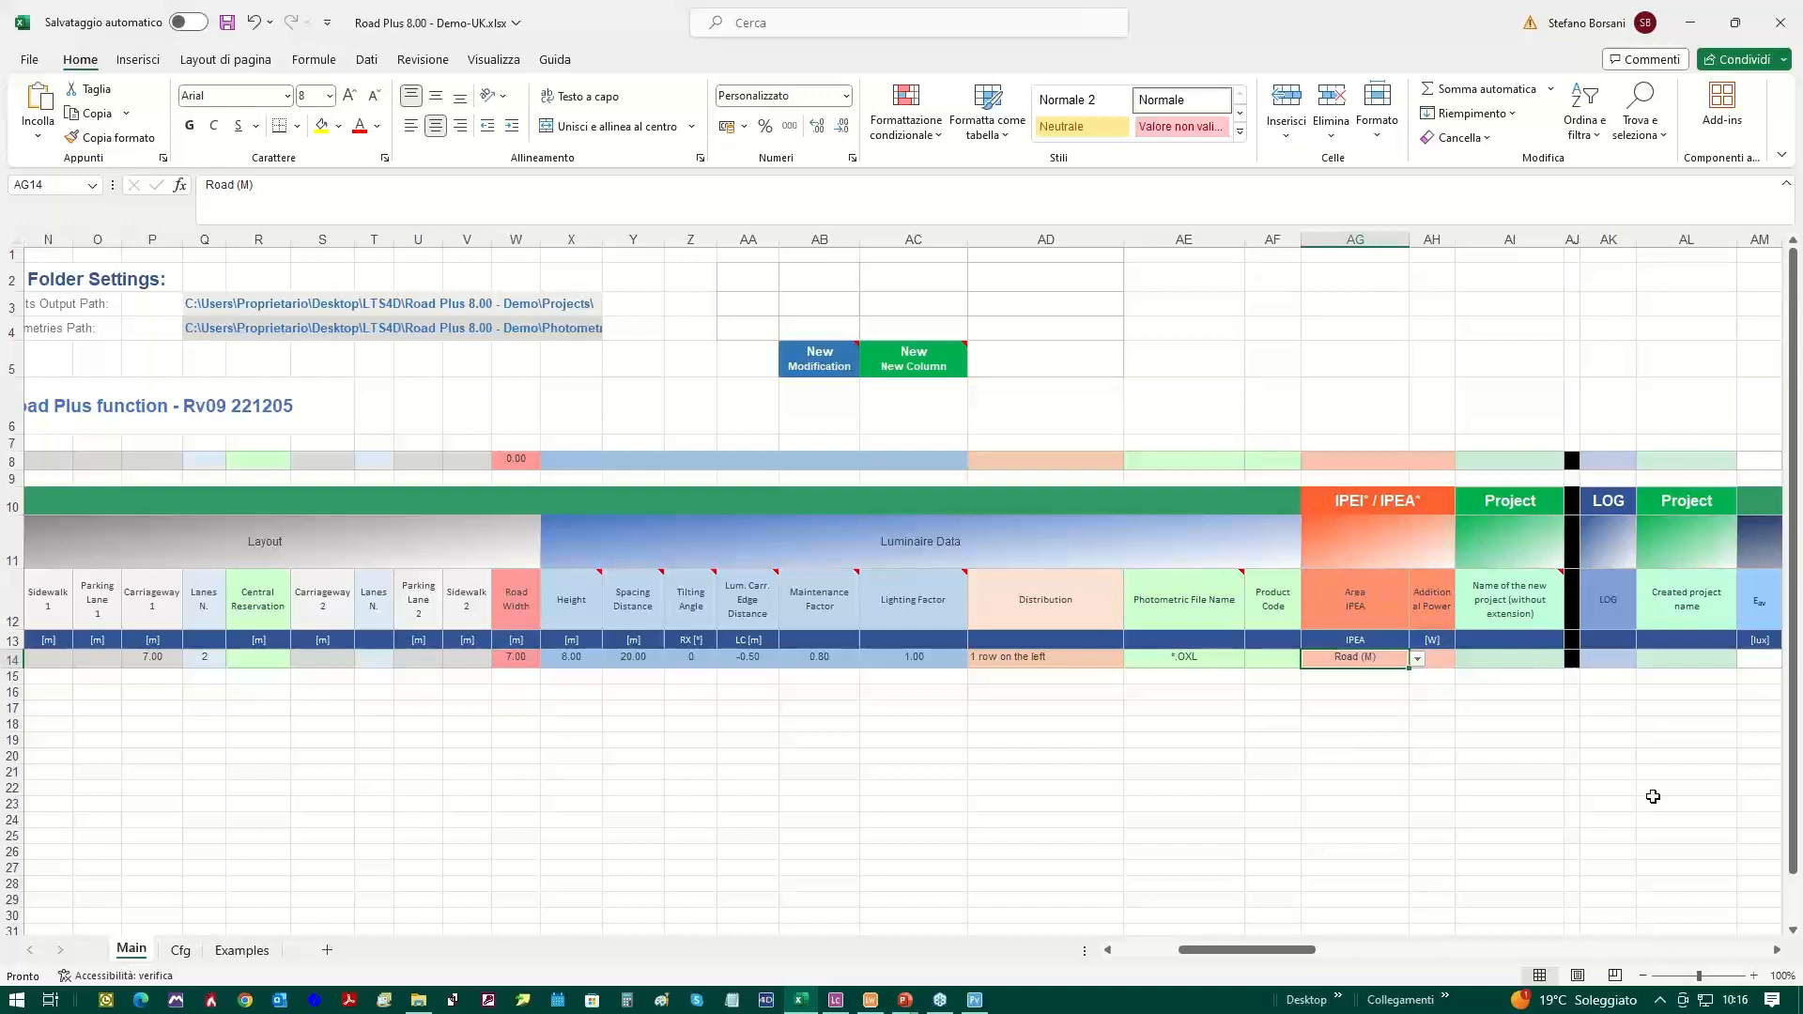
Look through the project name, created project and Sidewalk, Parking Lane and Carriageway results columns of the Main sheet.
{"action": "left_click", "coordinate": [1505, 664]}
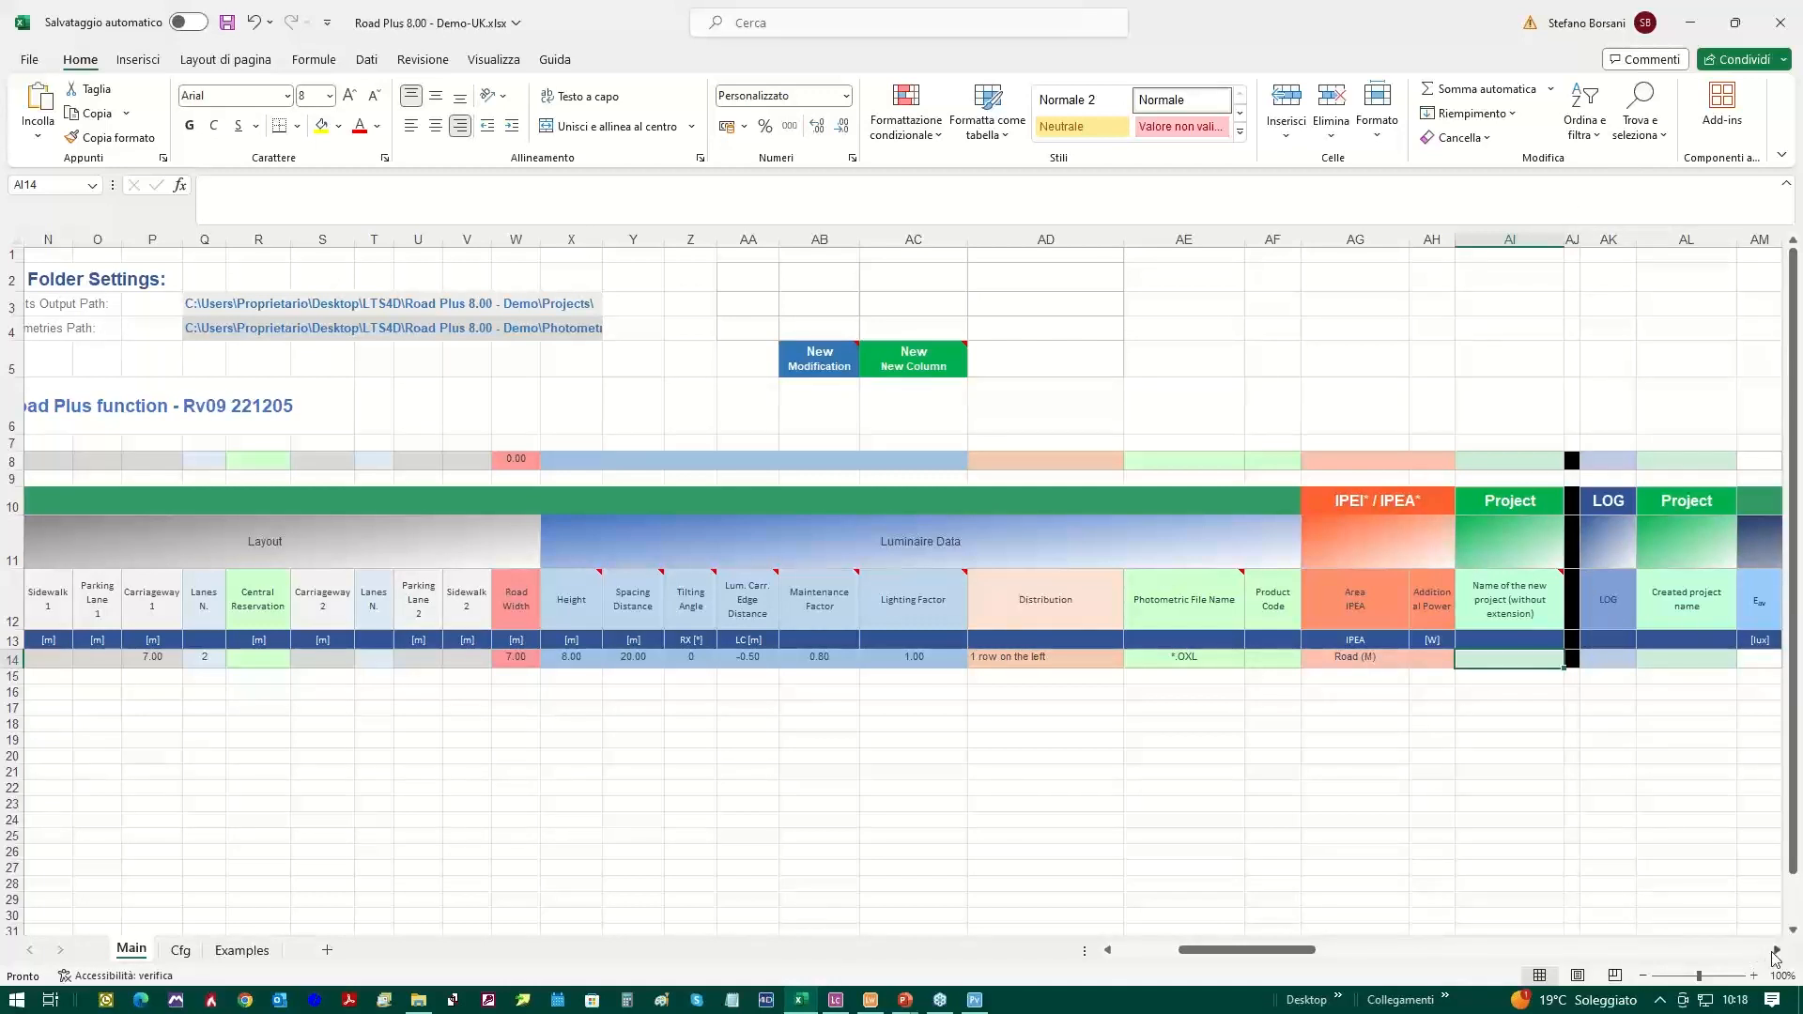
{"action": "left_click_drag", "start_coordinate": [1778, 954], "coordinate": [1777, 953]}
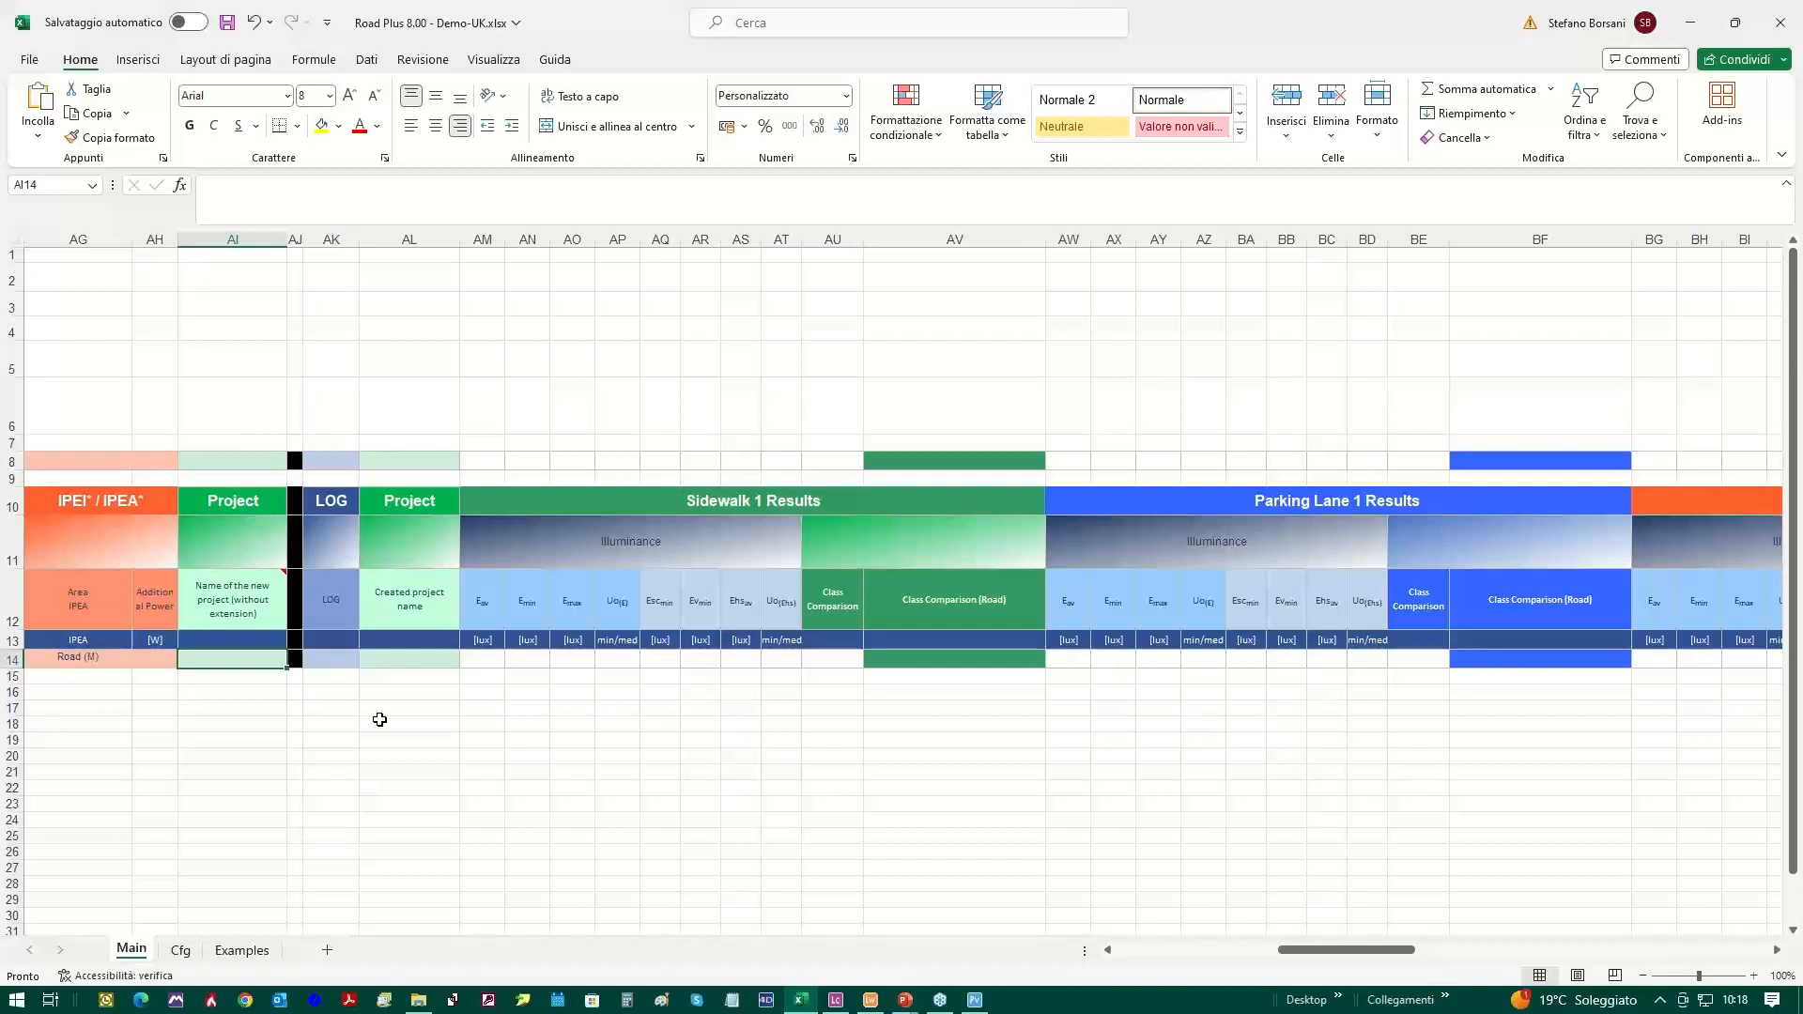
{"action": "left_click", "coordinate": [411, 656]}
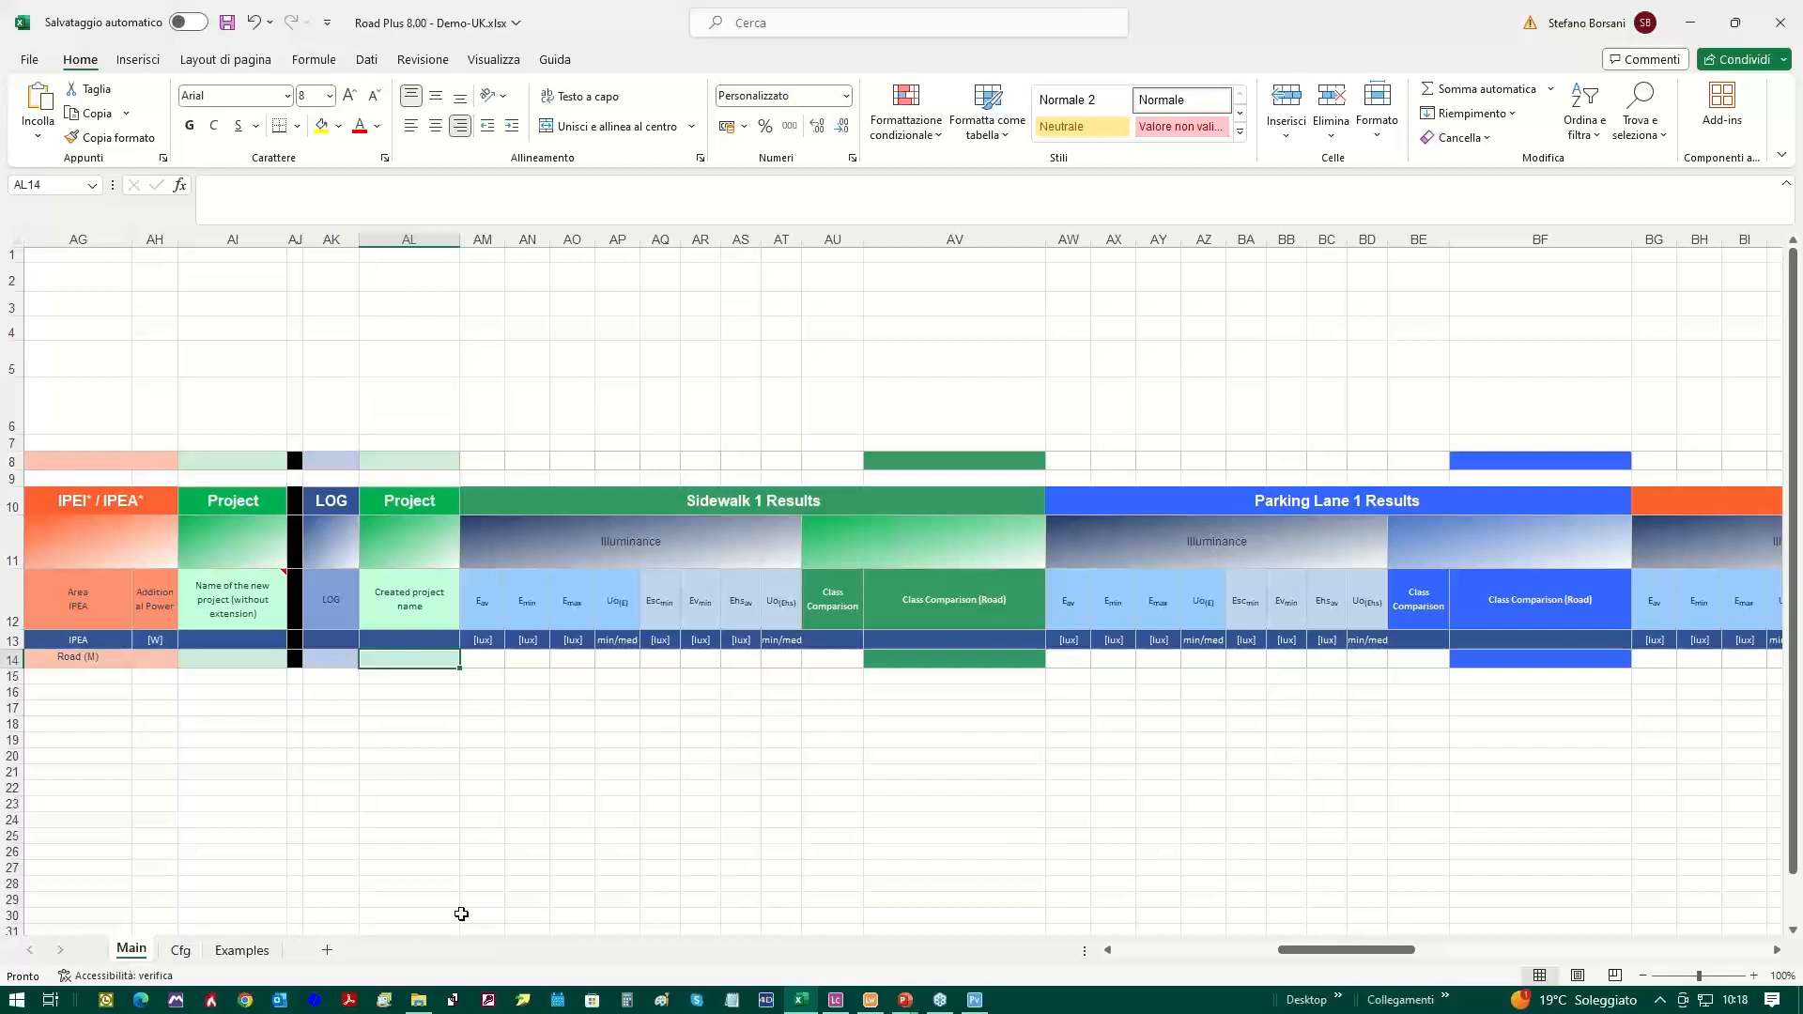
{"action": "left_click", "coordinate": [1777, 950]}
{"action": "left_click", "coordinate": [1777, 951]}
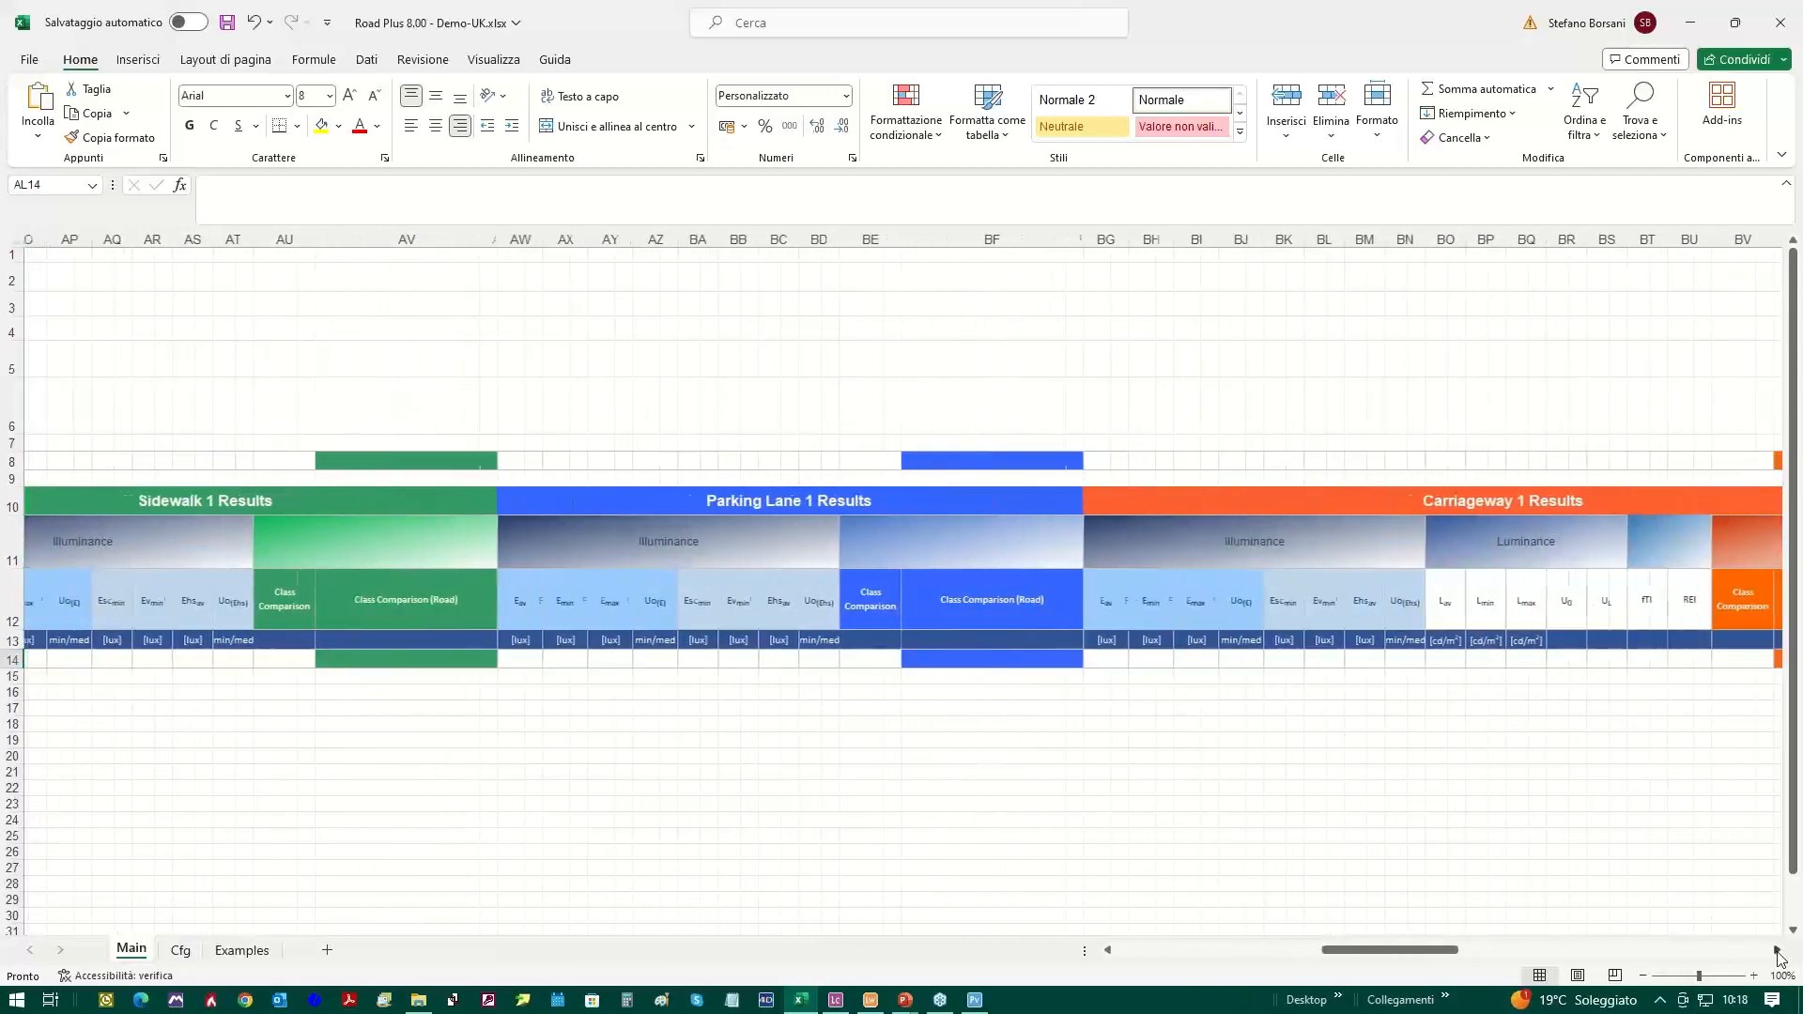
{"action": "left_click", "coordinate": [1777, 950]}
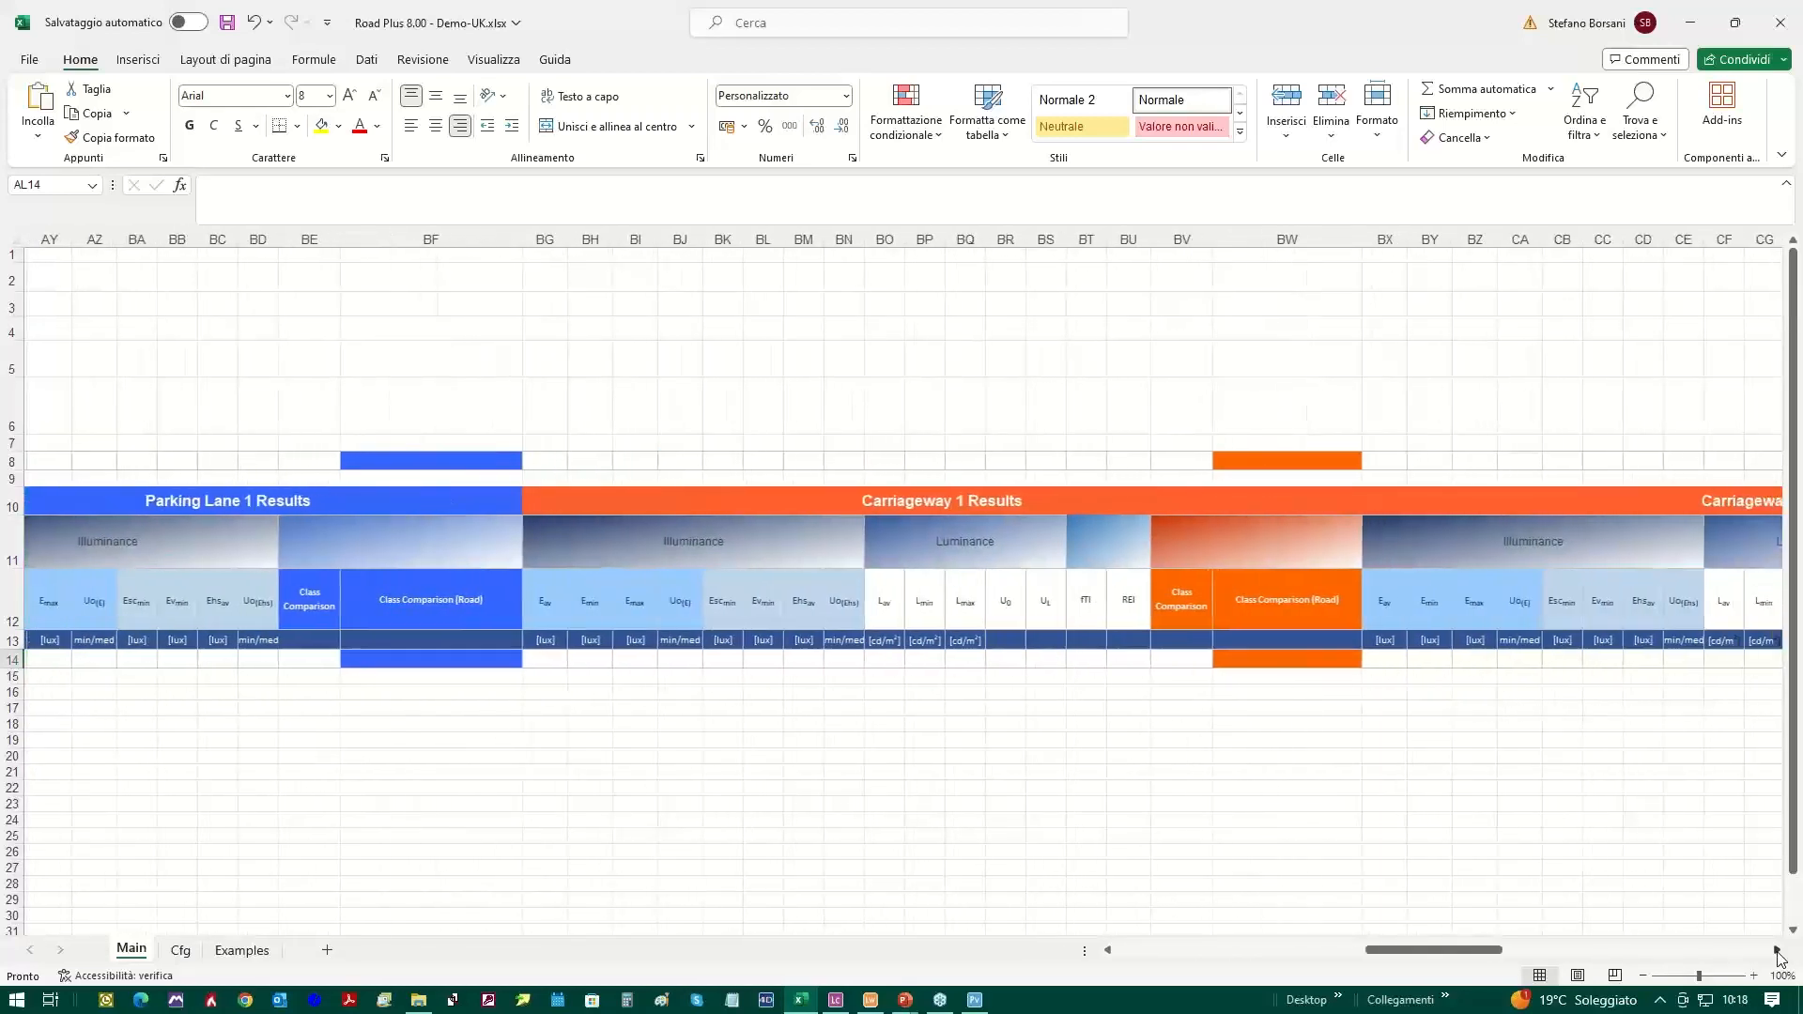
{"action": "left_click", "coordinate": [1777, 950]}
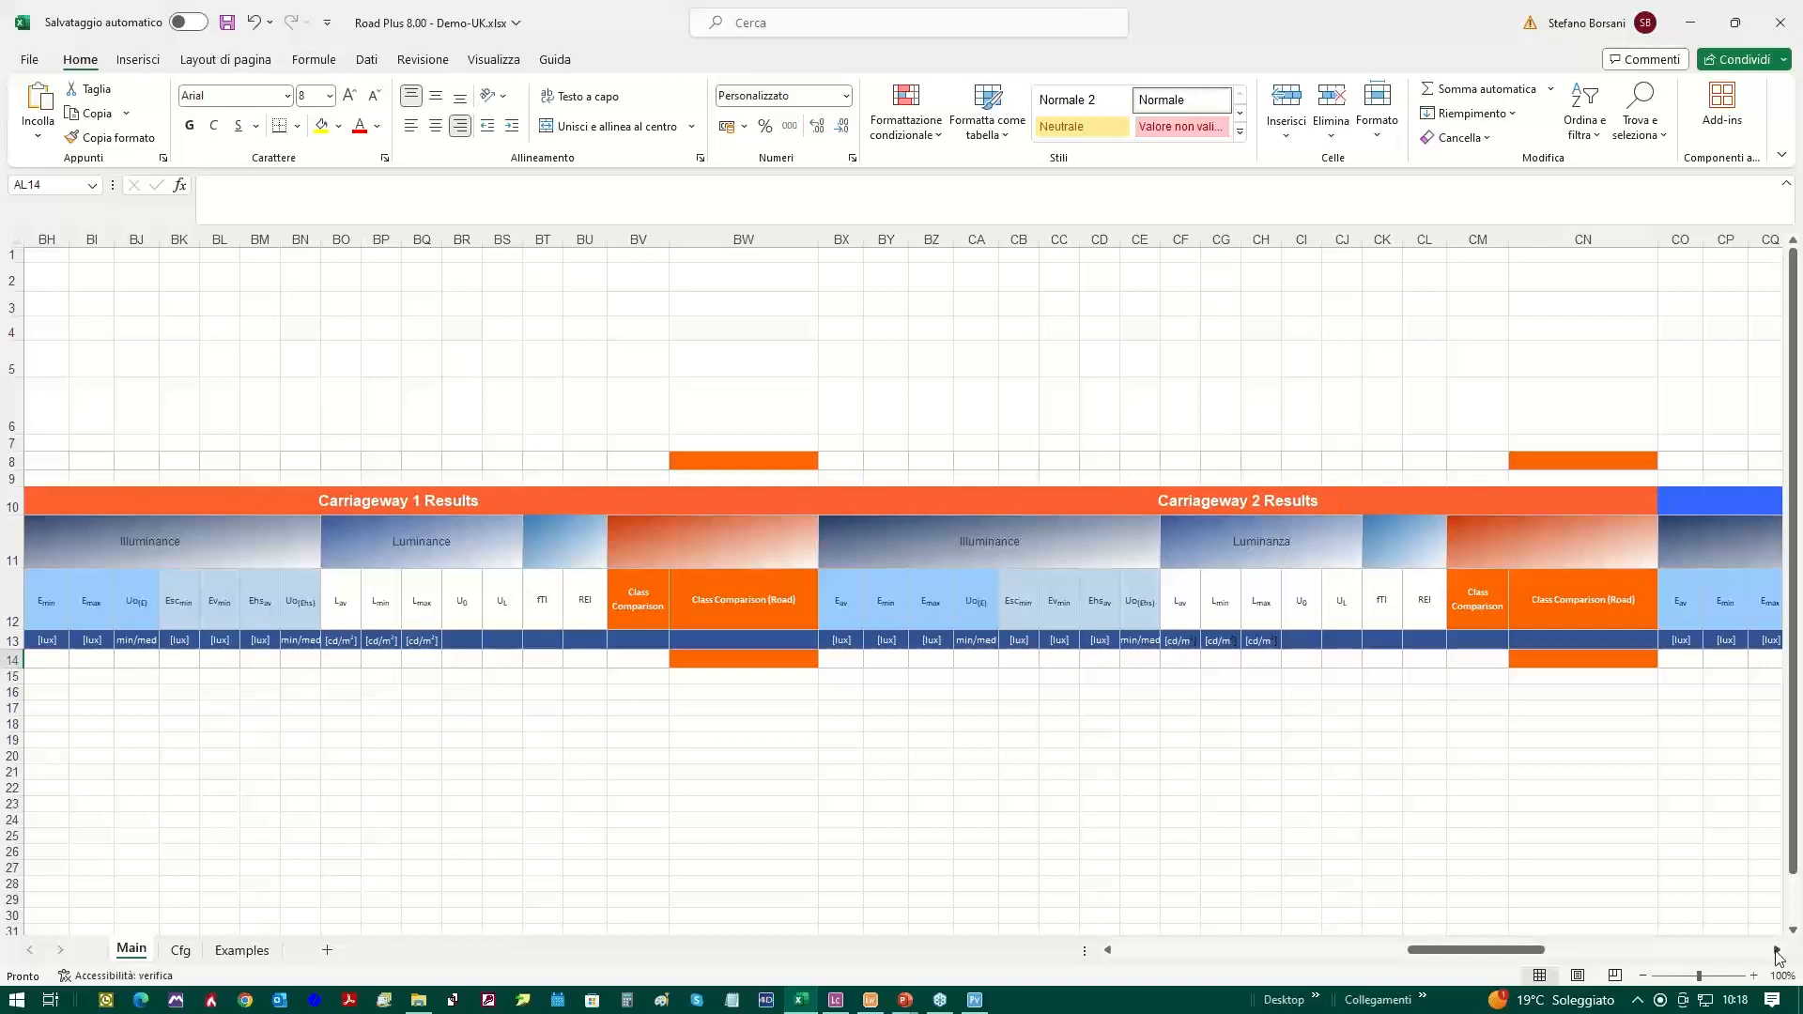
{"action": "left_click", "coordinate": [1777, 952]}
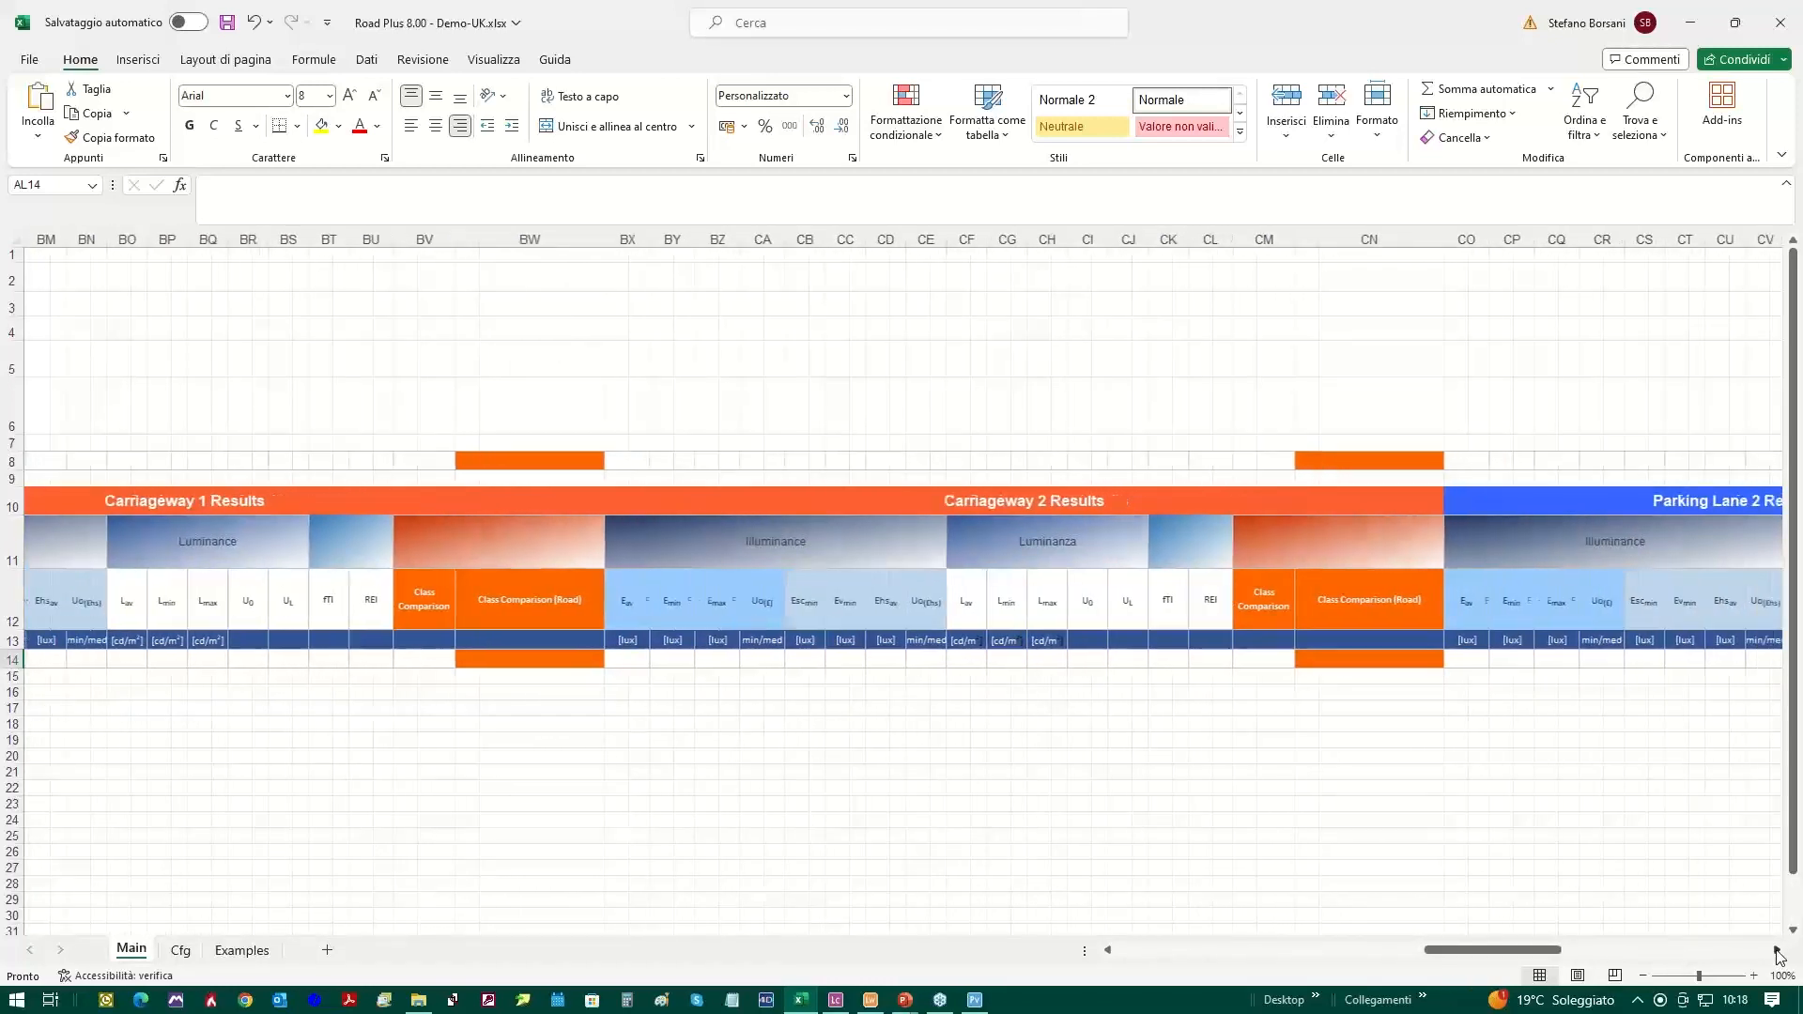
{"action": "left_click_drag", "start_coordinate": [1777, 954], "coordinate": [1777, 955]}
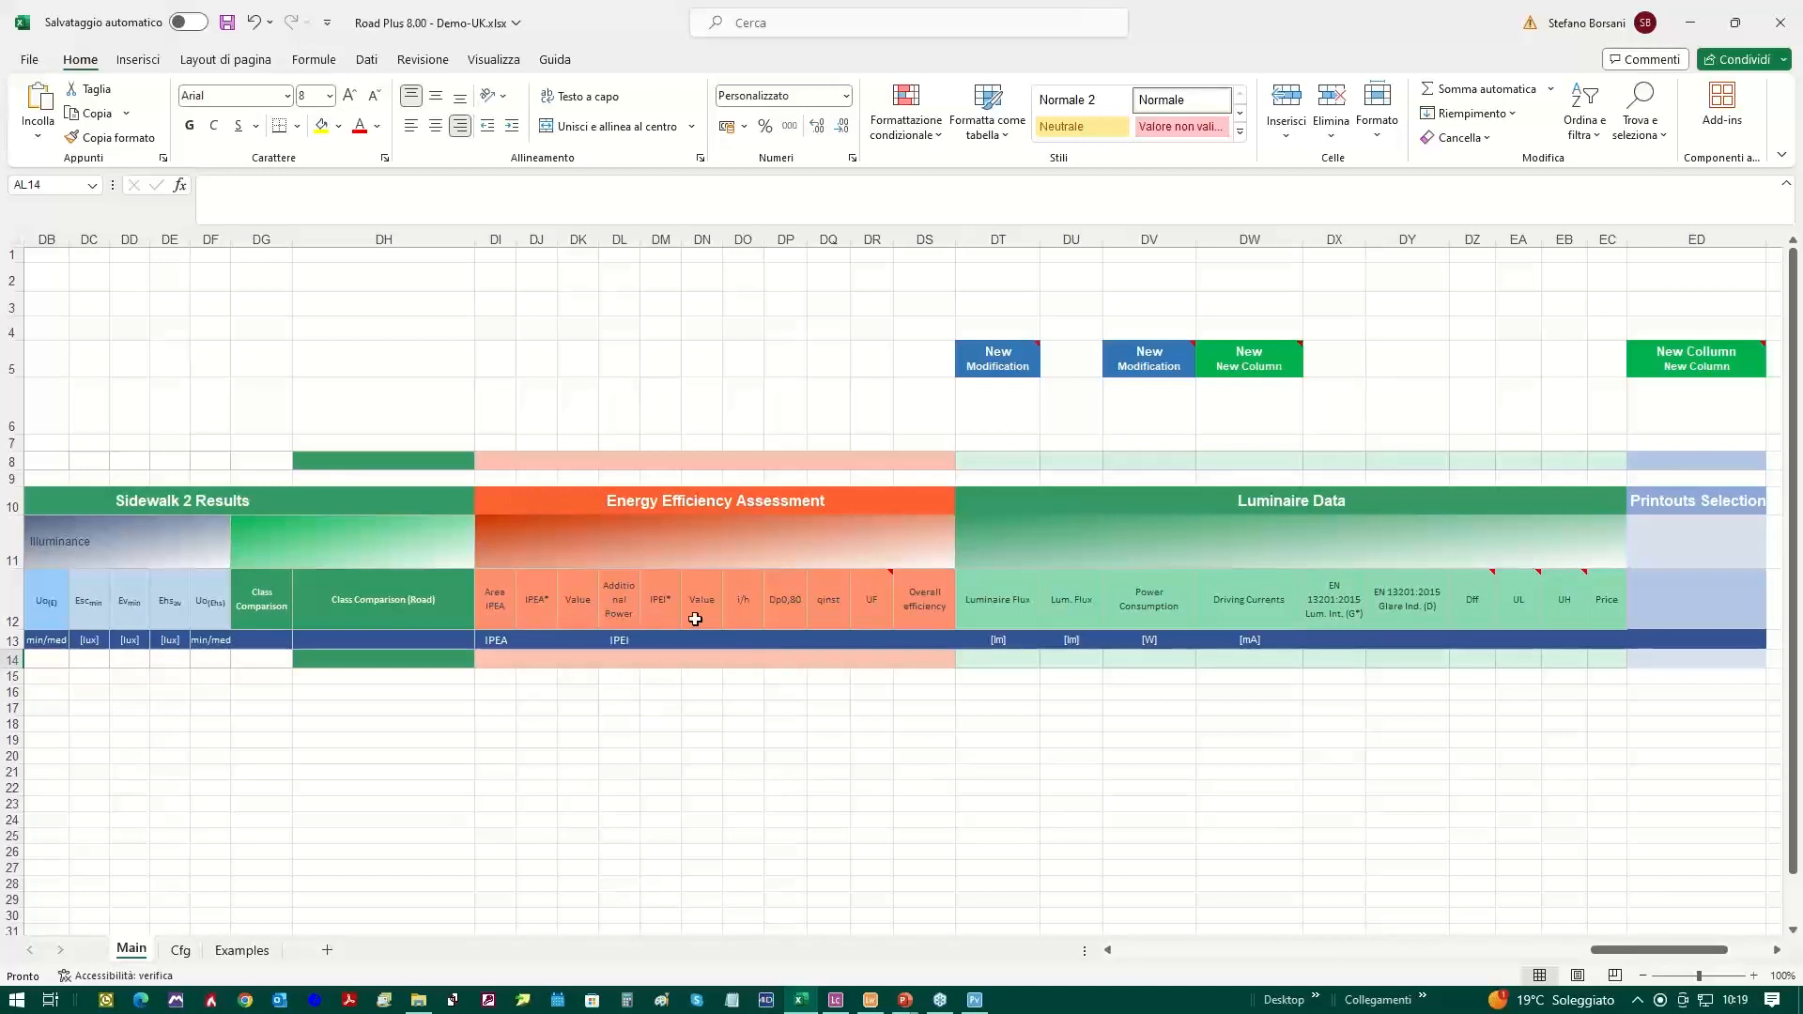
Examine the Energy Efficiency Assessment headers from Area IPEA to IPEI* and the Luminaire Data and Printouts Selection columns beyond them.
{"action": "left_click_drag", "start_coordinate": [498, 601], "coordinate": [652, 609]}
{"action": "key", "text": "ctrl+v"}
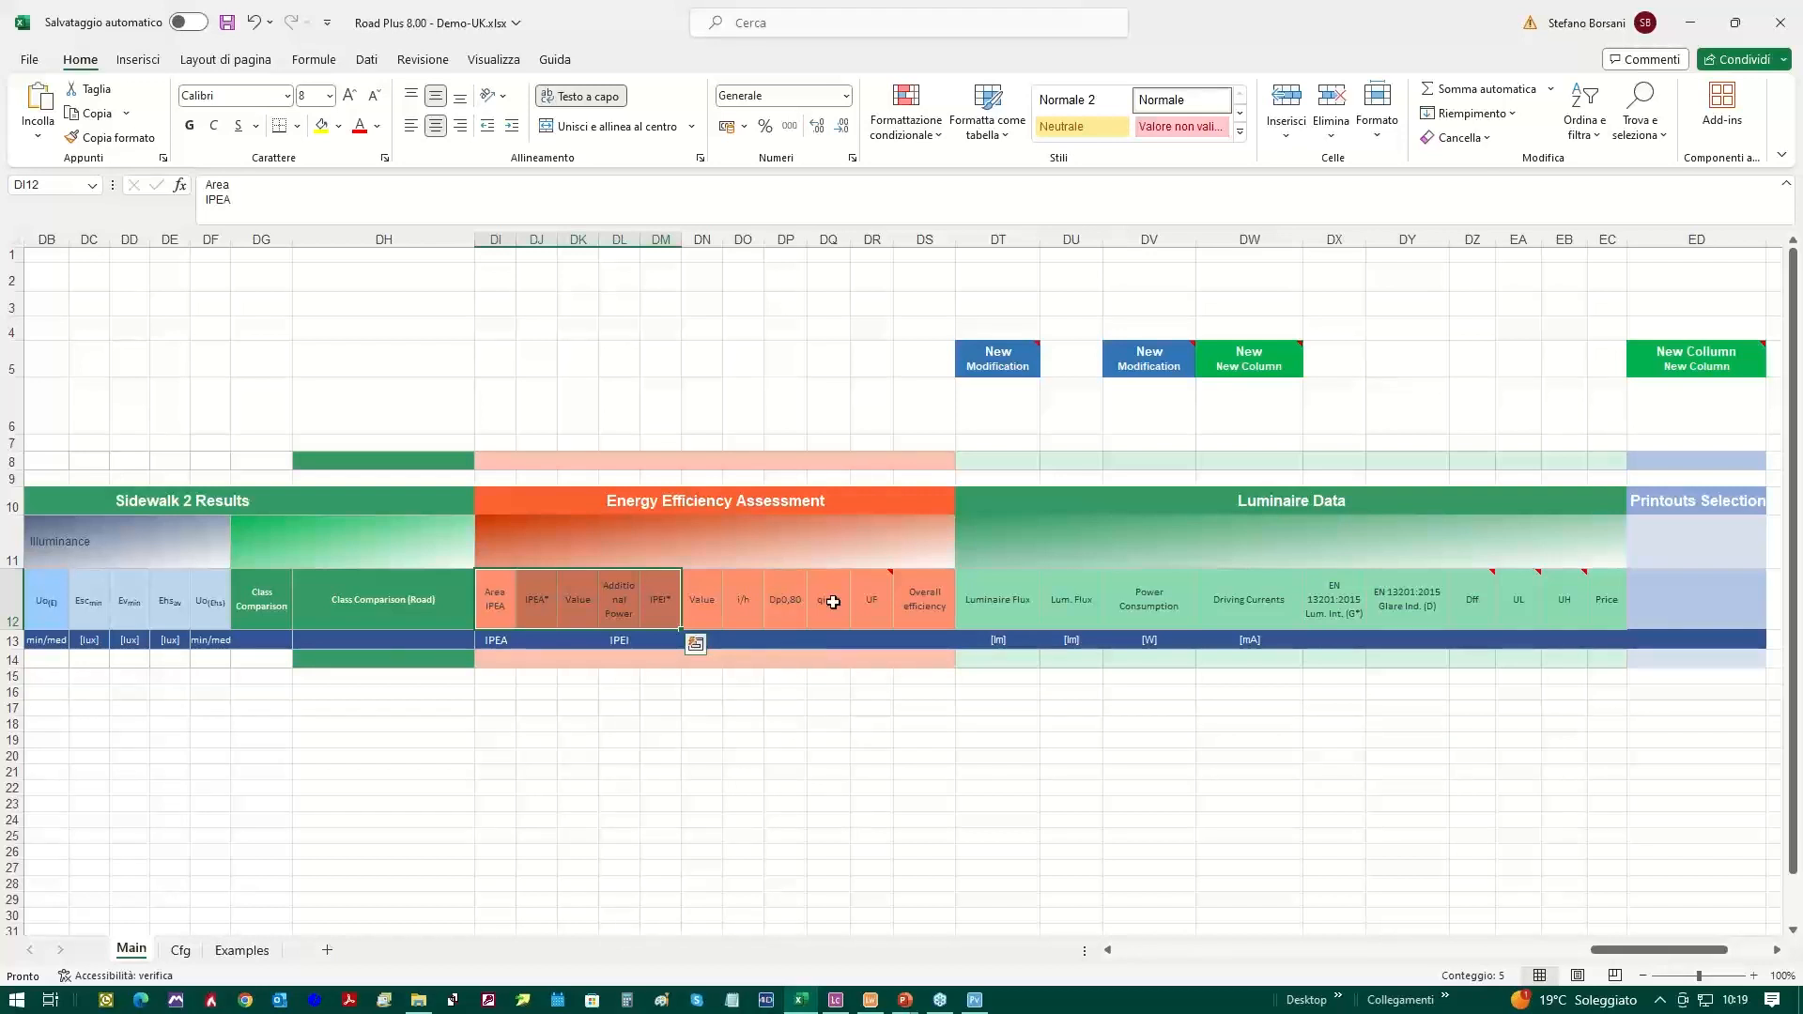
{"action": "mouse_move", "coordinate": [873, 613]}
{"action": "left_click", "coordinate": [1777, 951]}
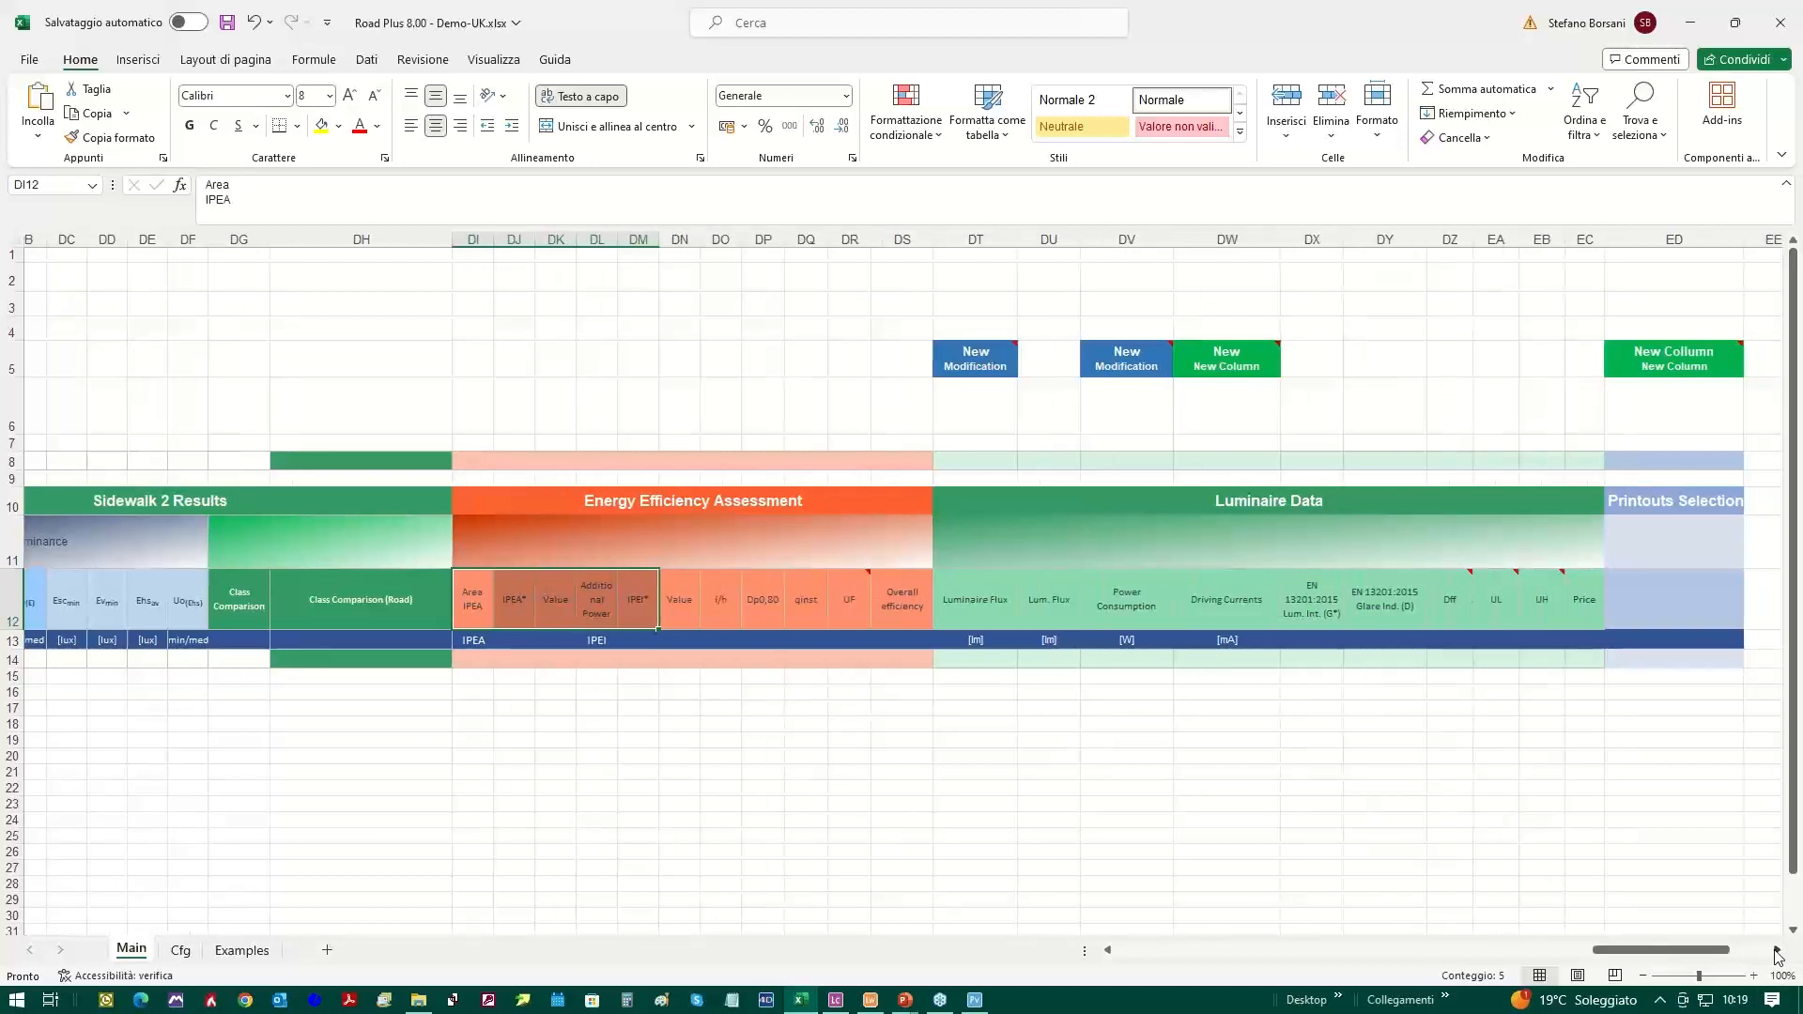
{"action": "left_click", "coordinate": [1777, 951]}
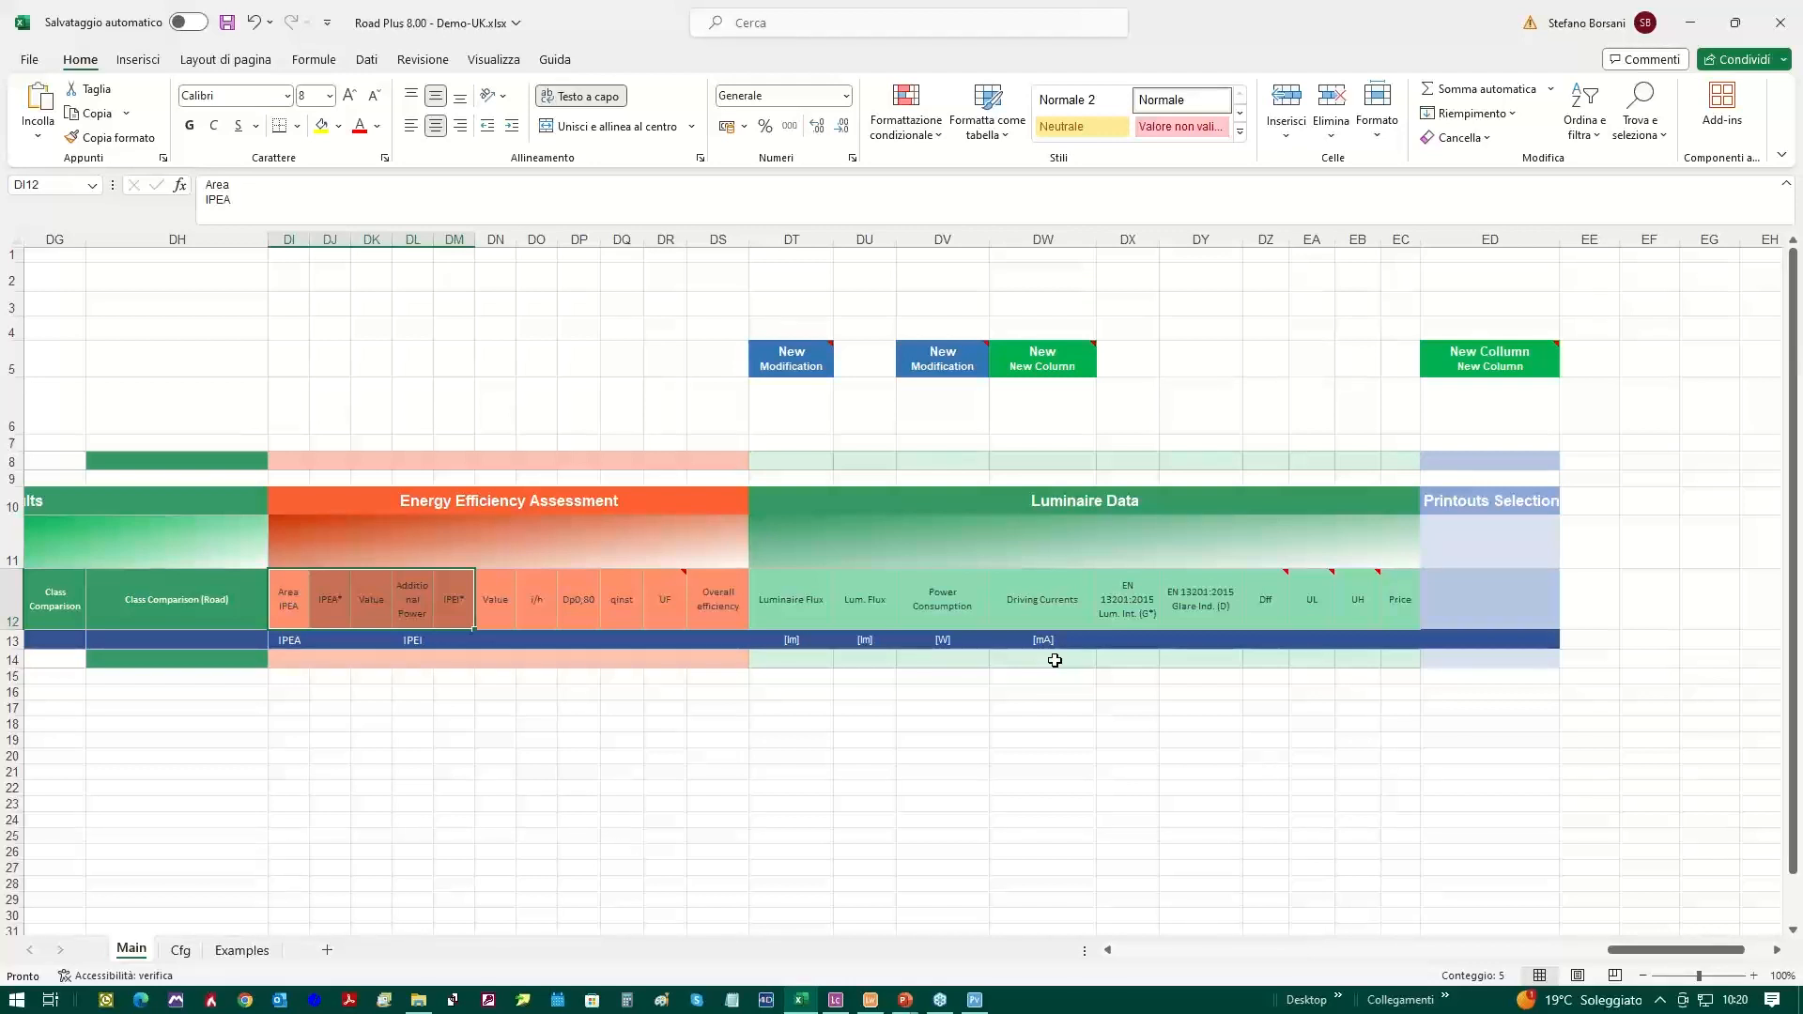
Bring PhotoView back to show the ITALO luminaire's Flux-Power table, close the table and minimize PhotoView to return to Excel.
{"action": "left_click", "coordinate": [974, 999]}
{"action": "left_click", "coordinate": [1448, 504]}
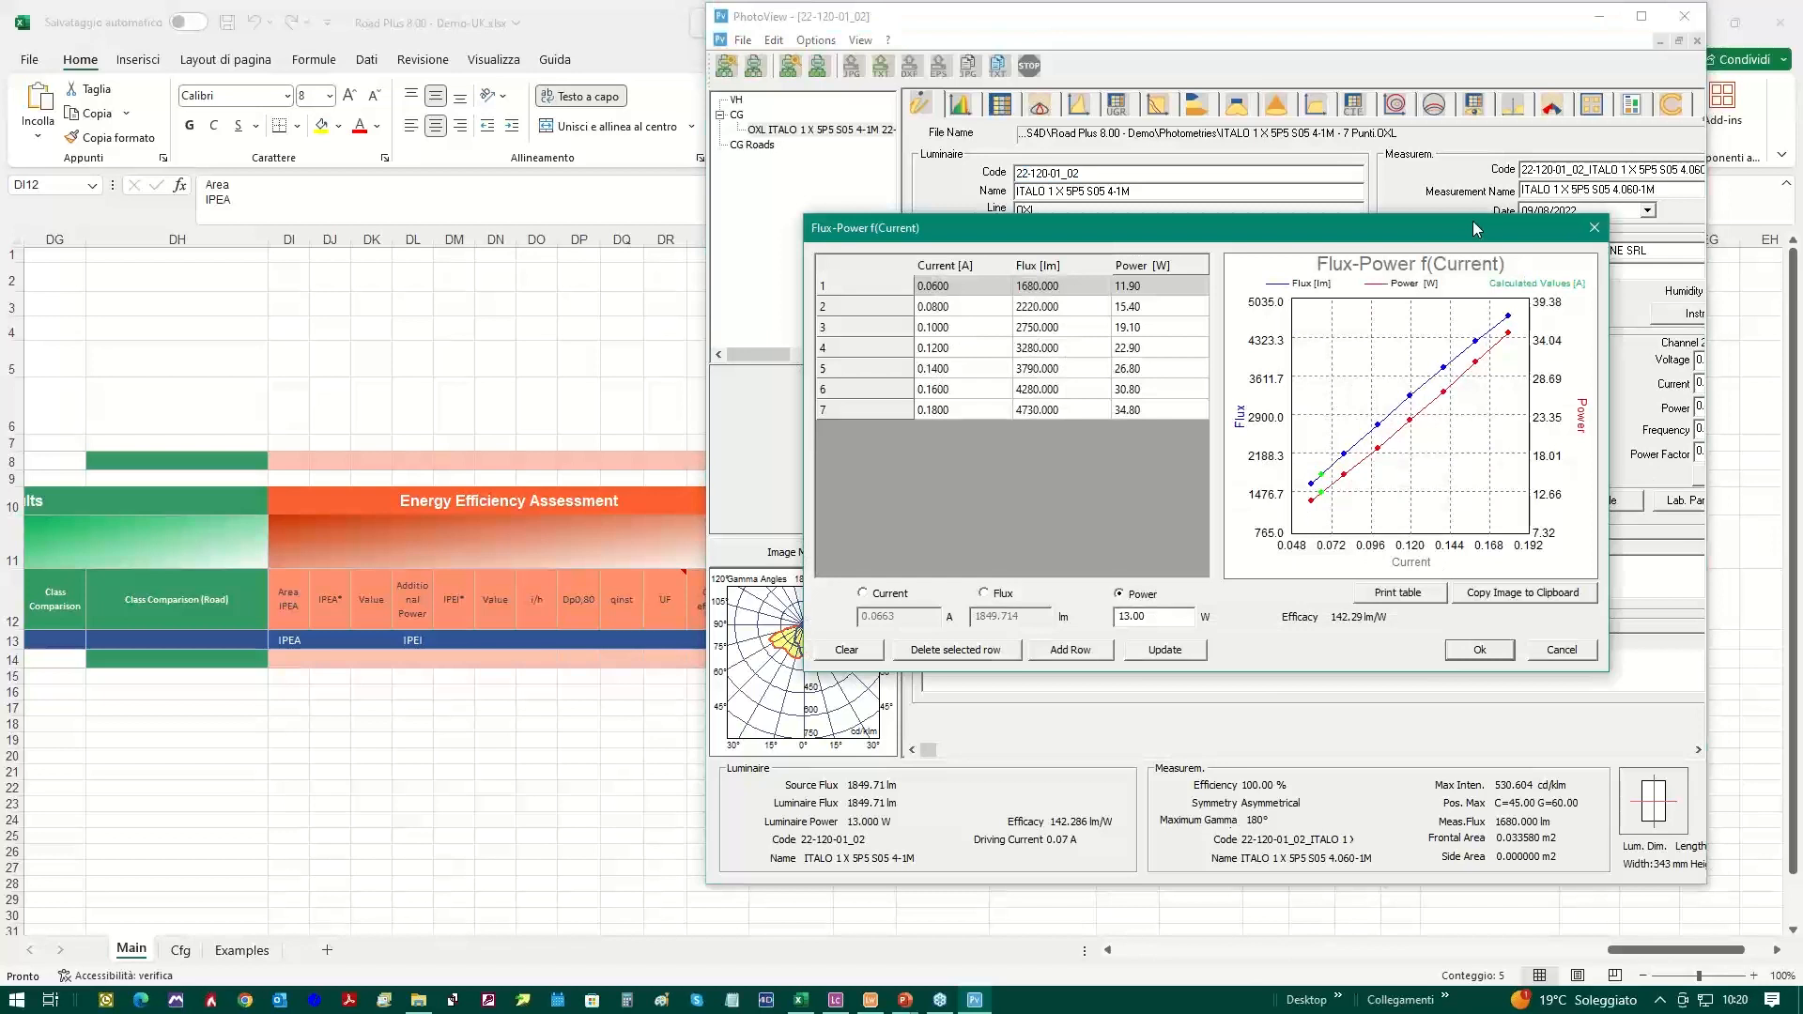
{"action": "left_click", "coordinate": [1594, 228]}
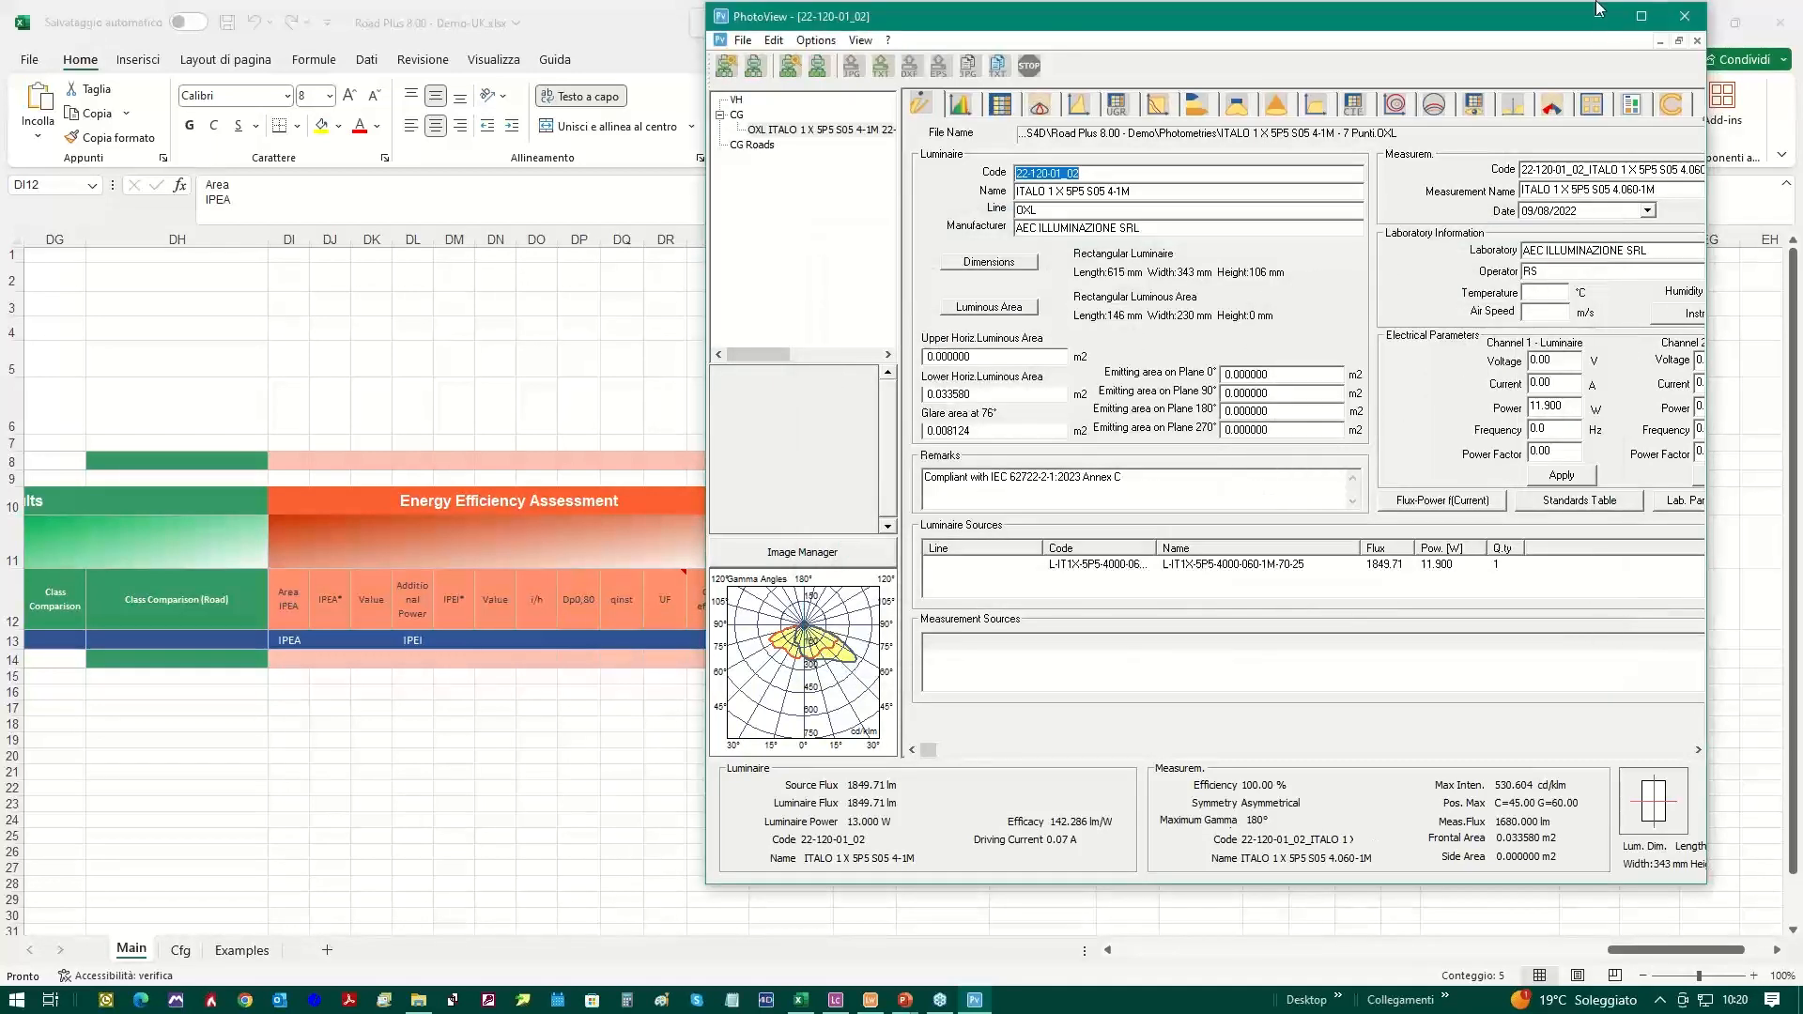
{"action": "left_click", "coordinate": [1600, 8]}
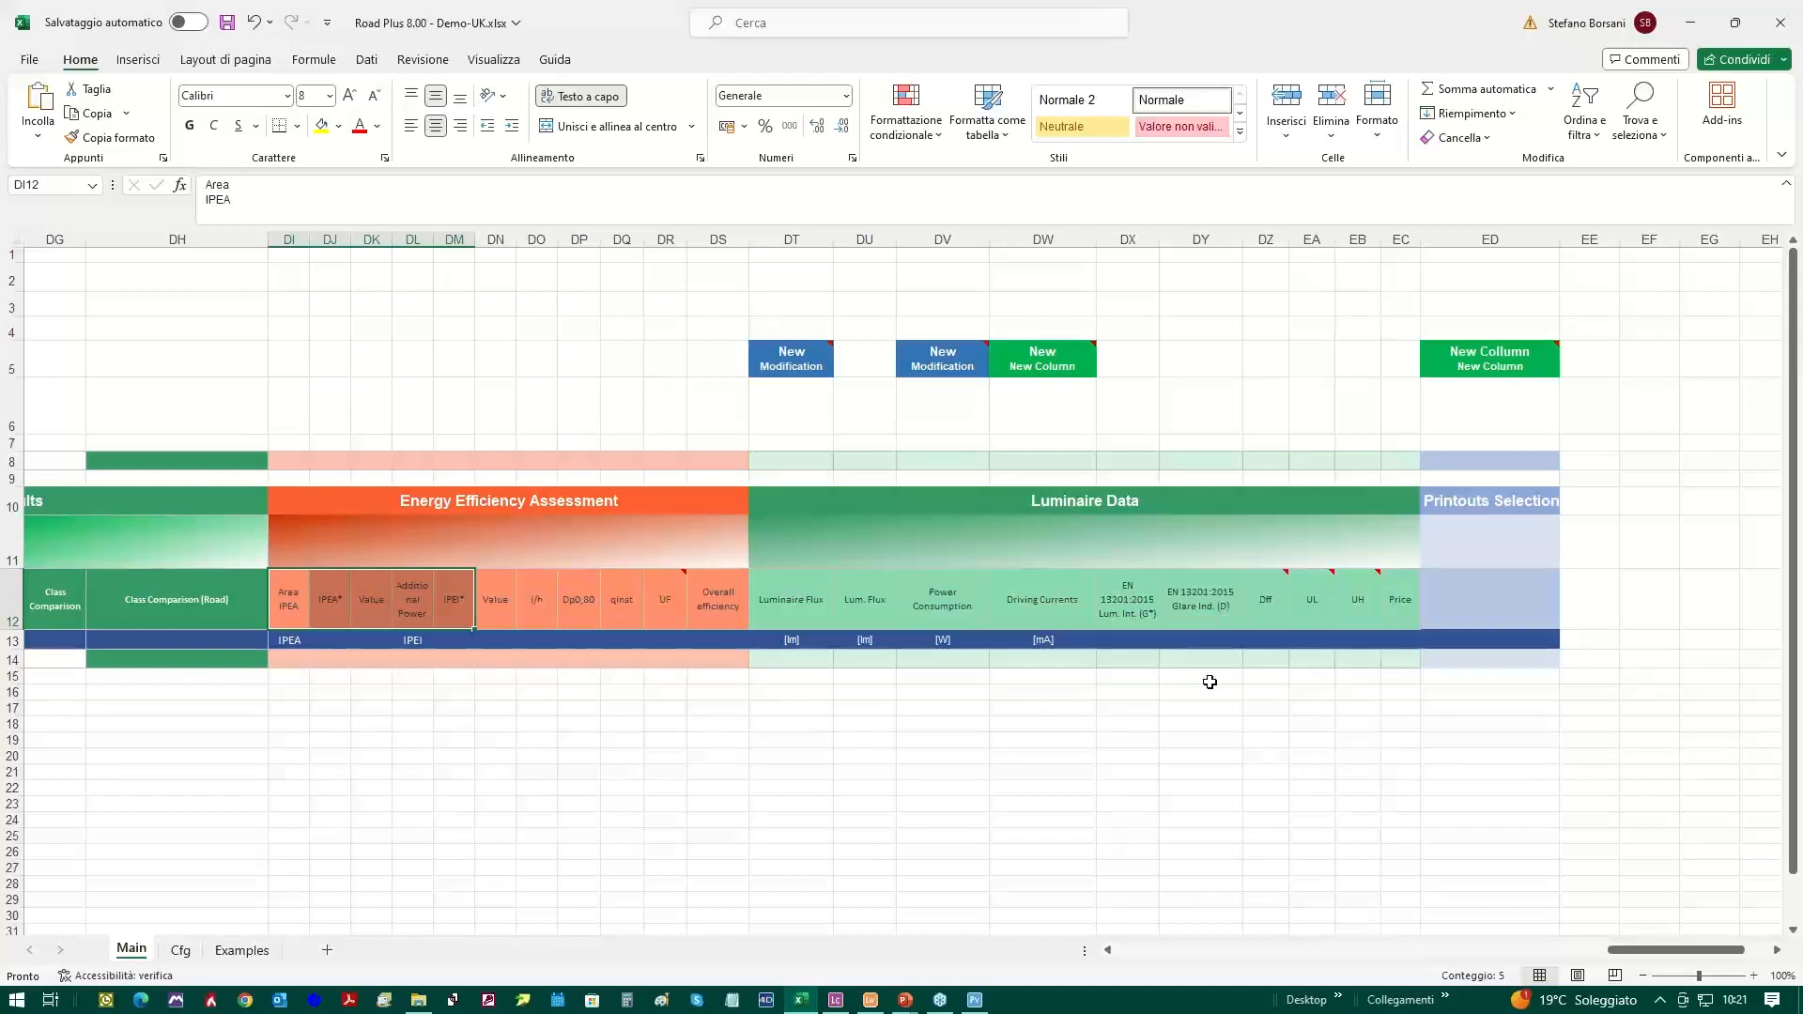
Review the remaining Luminaire Data and Printouts Selection columns, and close the Road Plus 8.00 - Demo-UK workbook with its changes saved.
{"action": "mouse_move", "coordinate": [1269, 612]}
{"action": "mouse_move", "coordinate": [1484, 364]}
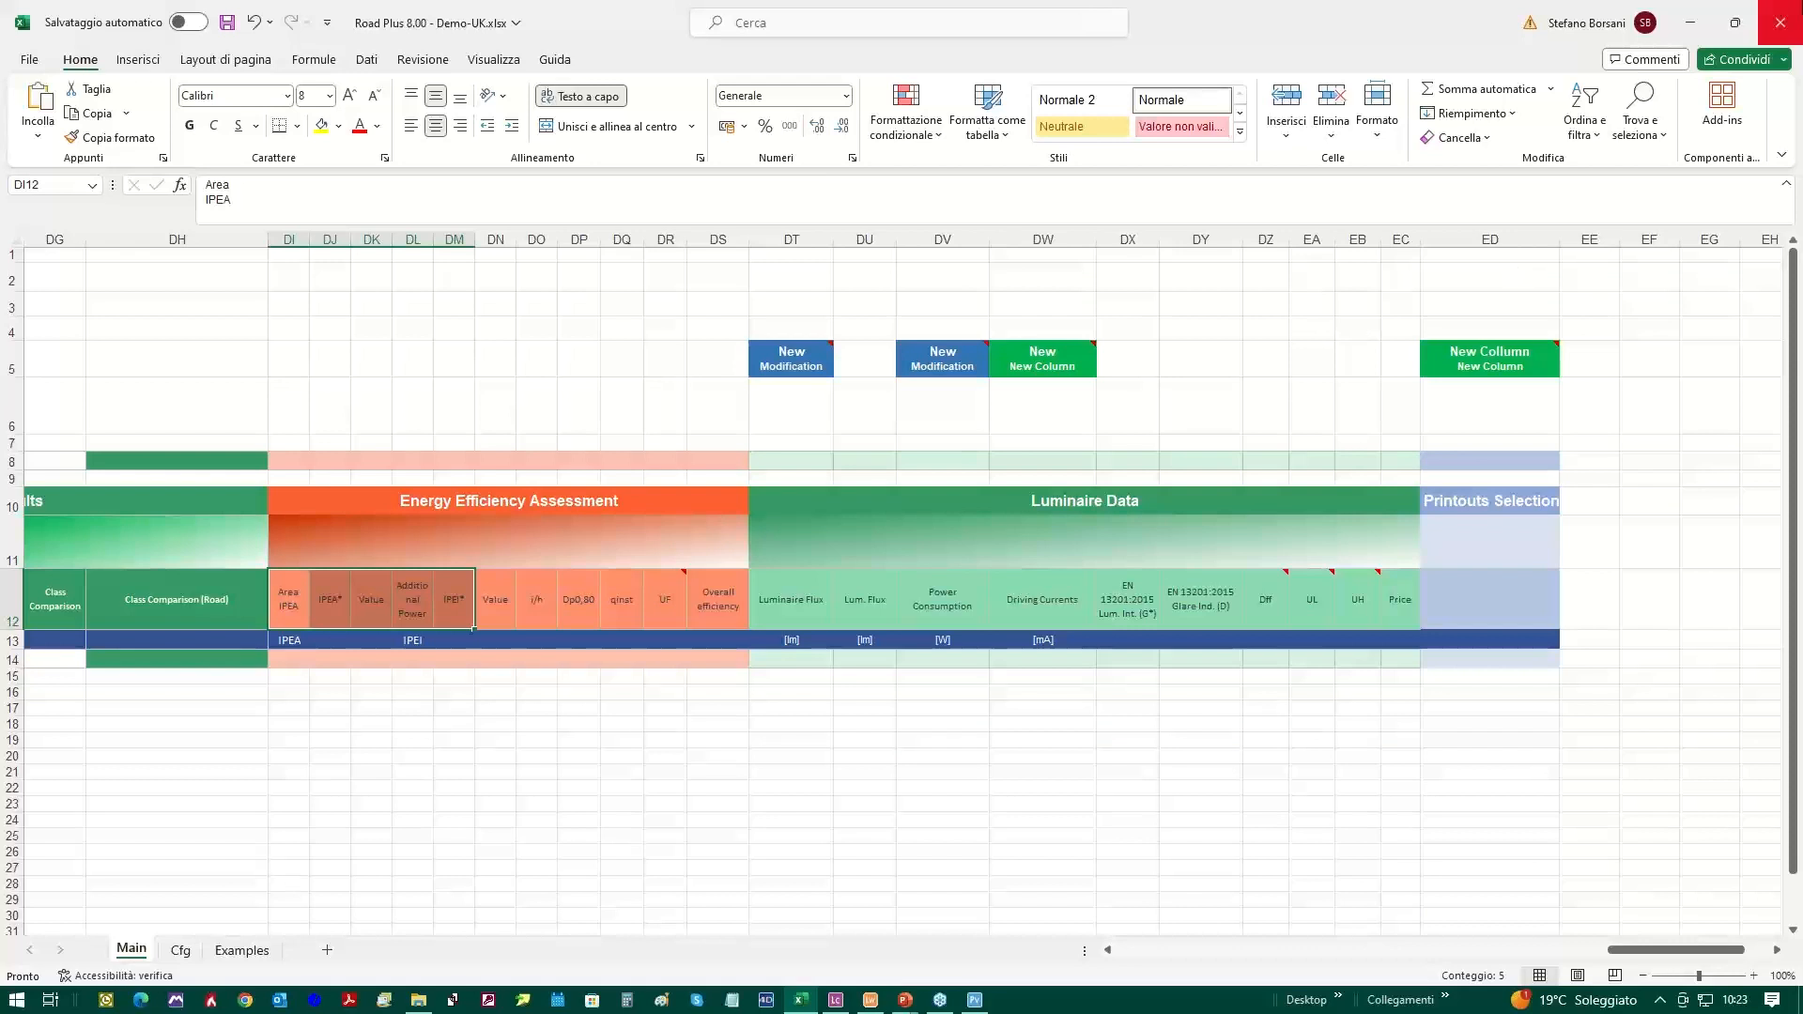
{"action": "left_click", "coordinate": [1780, 28]}
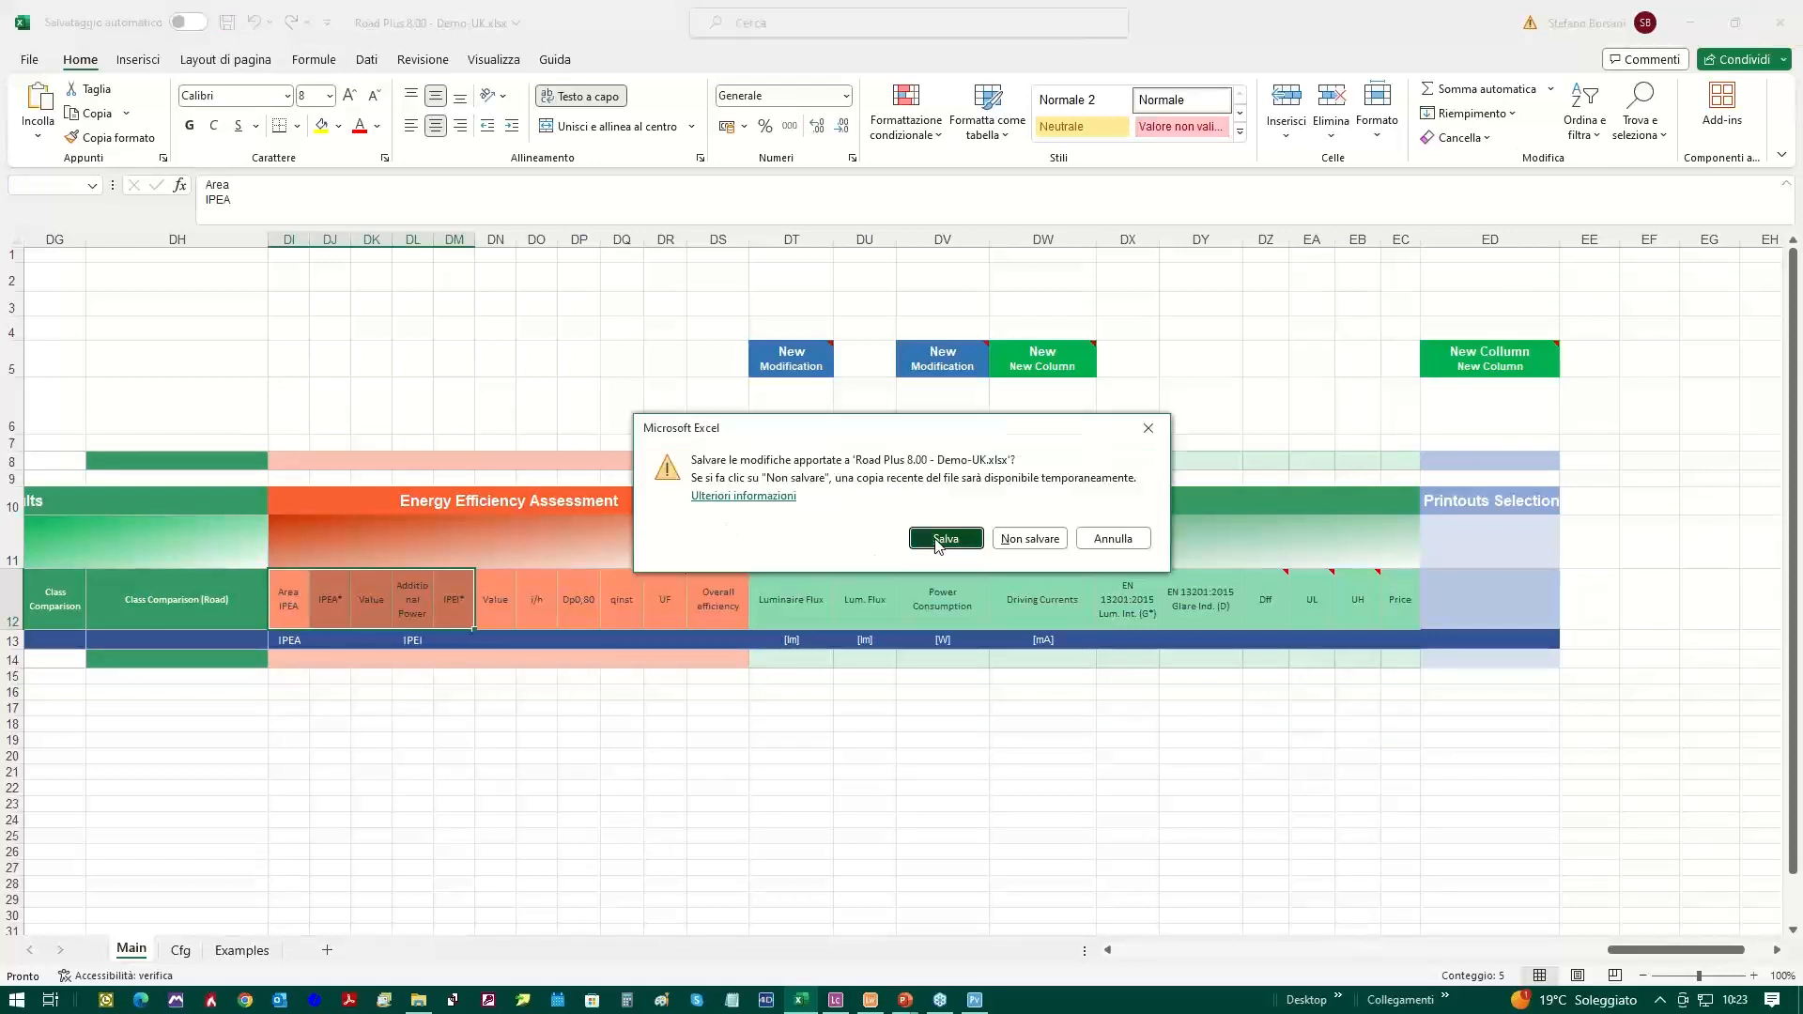
{"action": "left_click", "coordinate": [939, 539]}
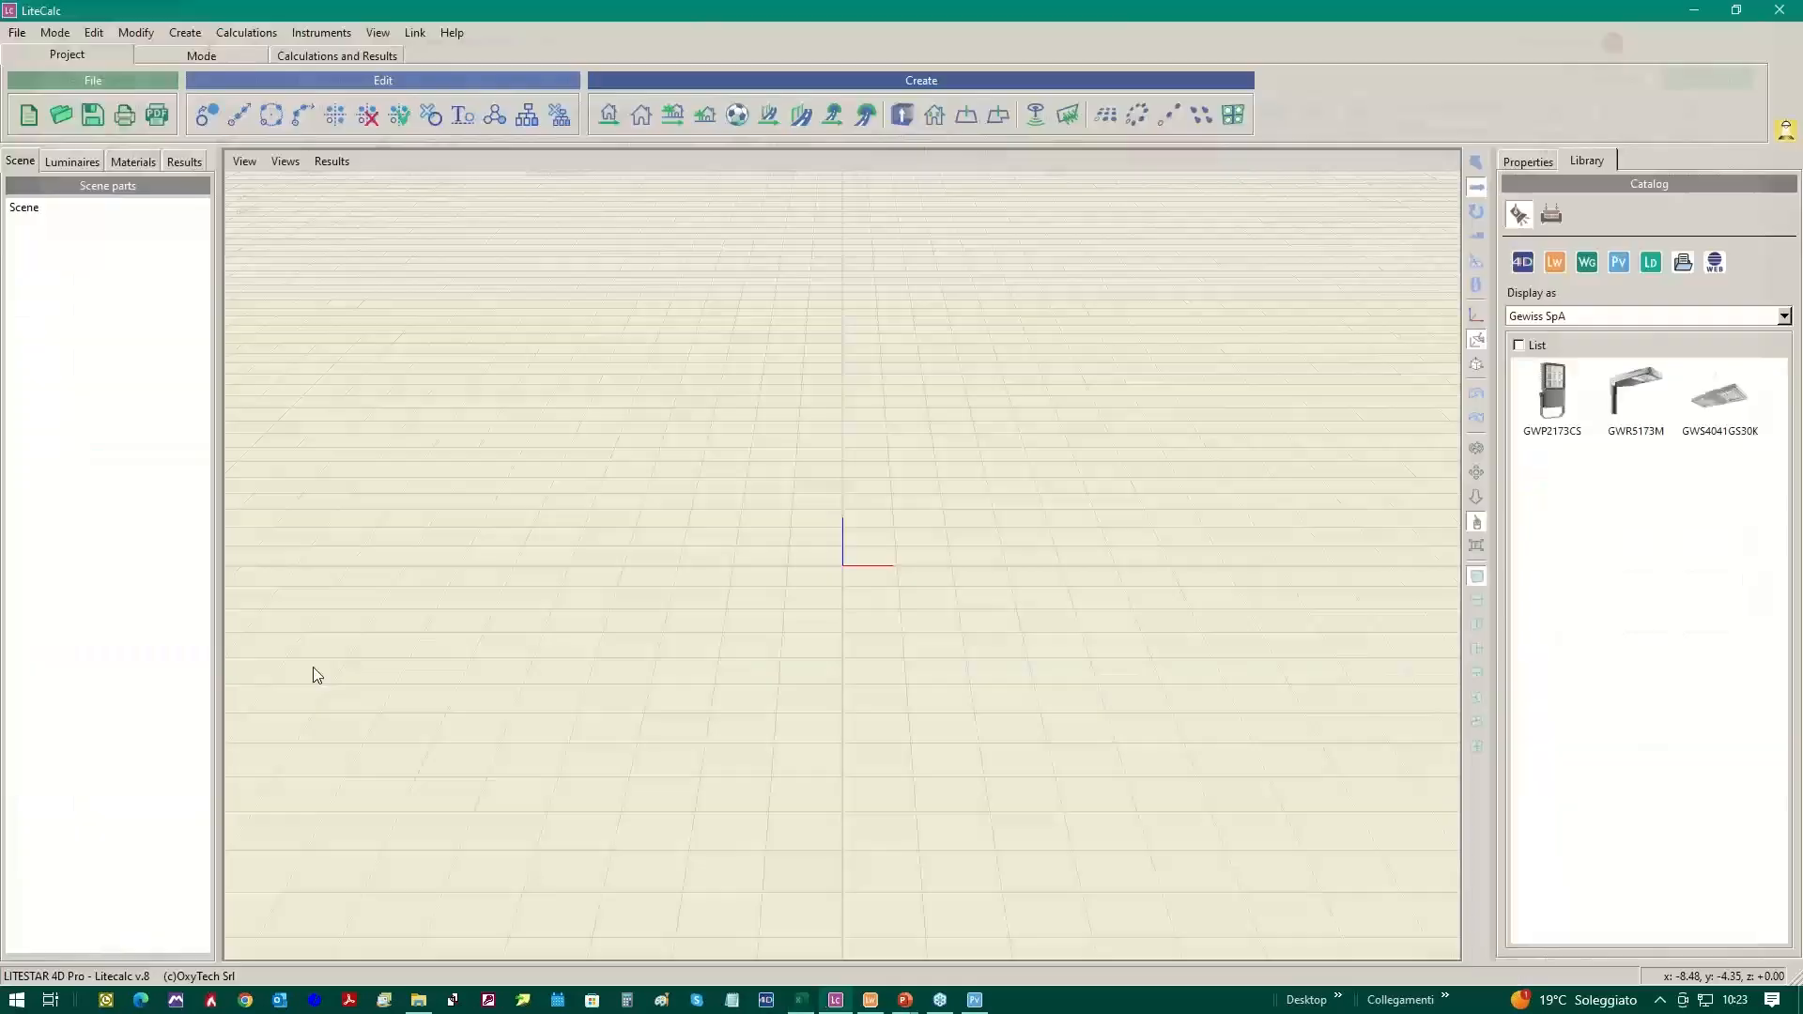
Check the contents of the Road Plus 8.00 - Demo folder in File Explorer and return to LiteCalc.
{"action": "left_click", "coordinate": [418, 1001]}
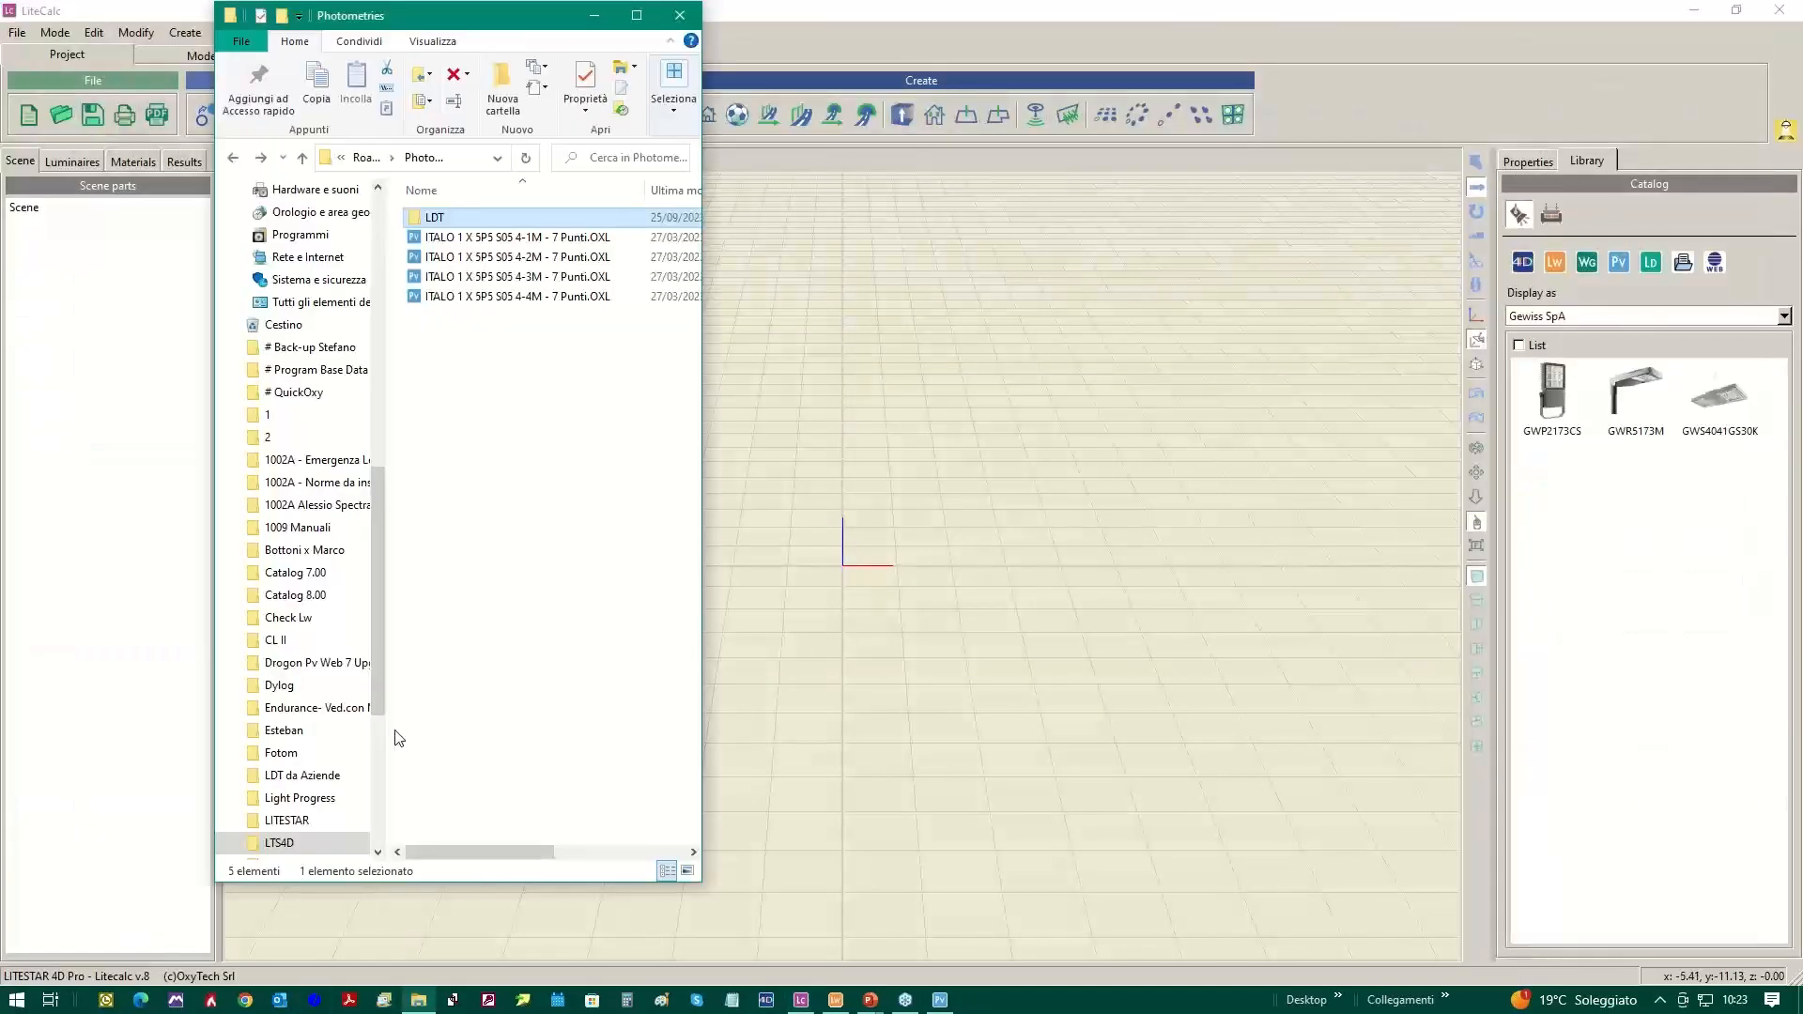
{"action": "left_click", "coordinate": [233, 166]}
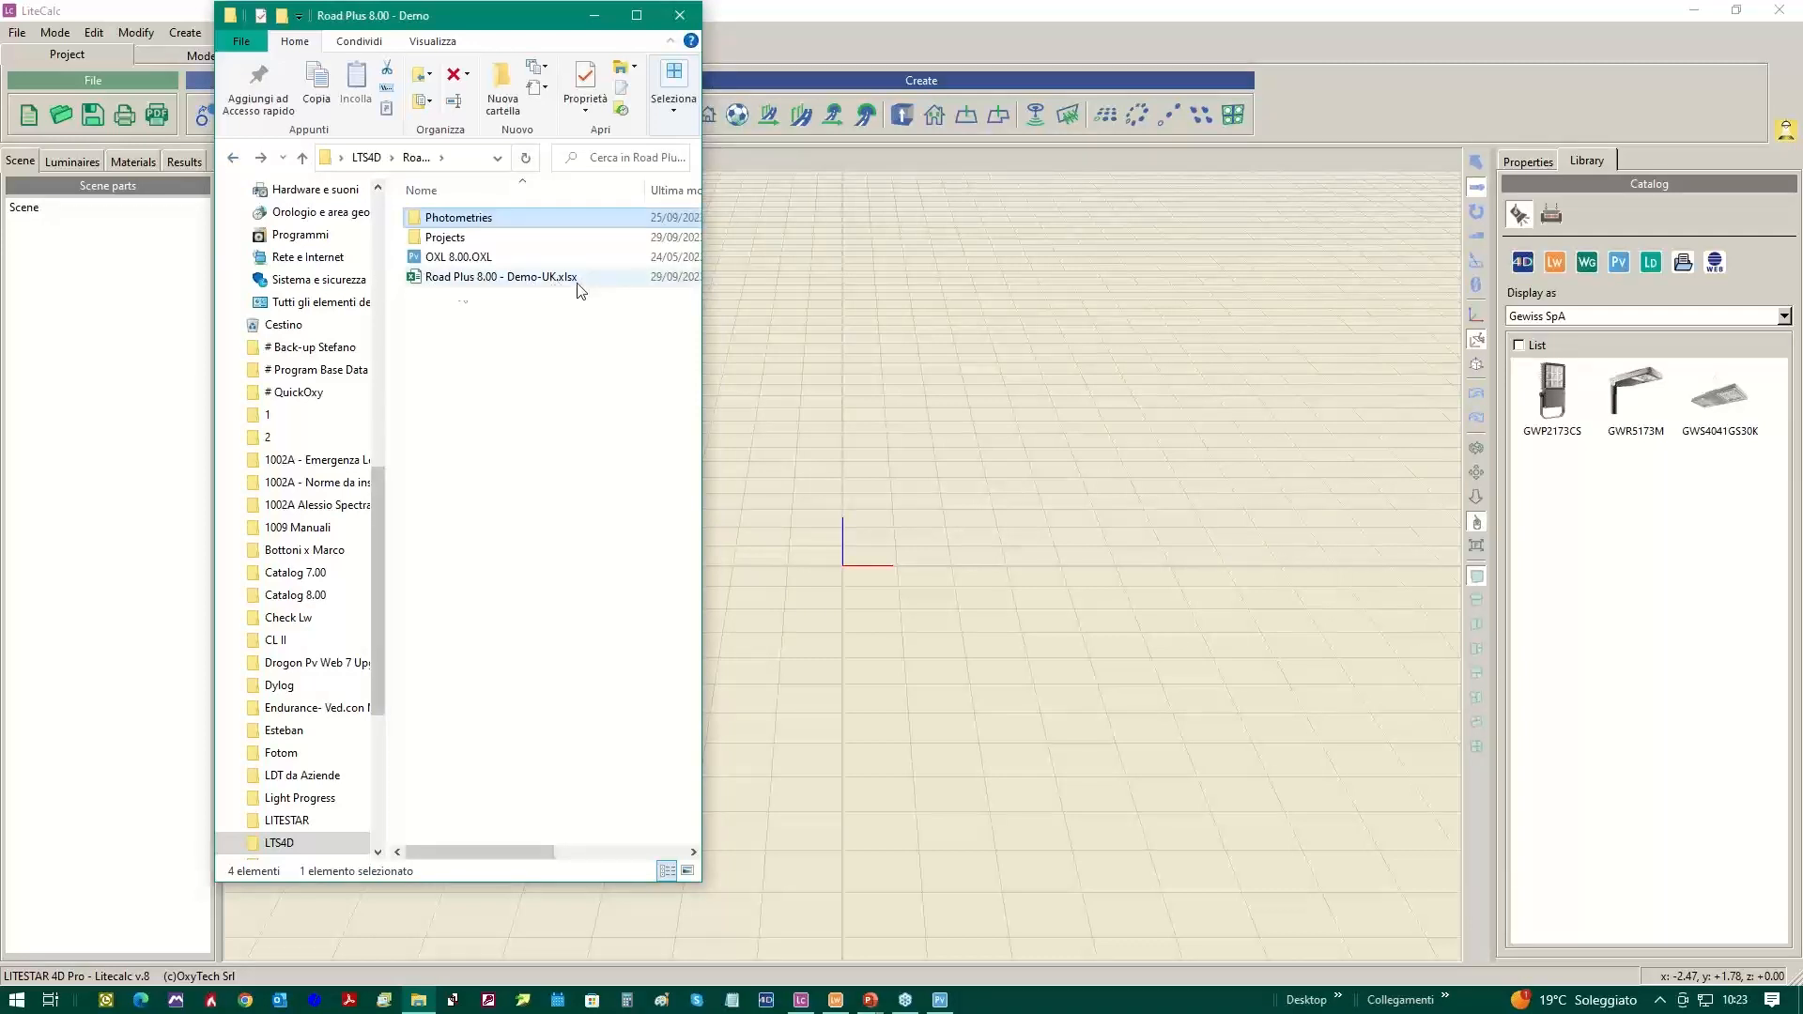
{"action": "left_click", "coordinate": [1051, 662]}
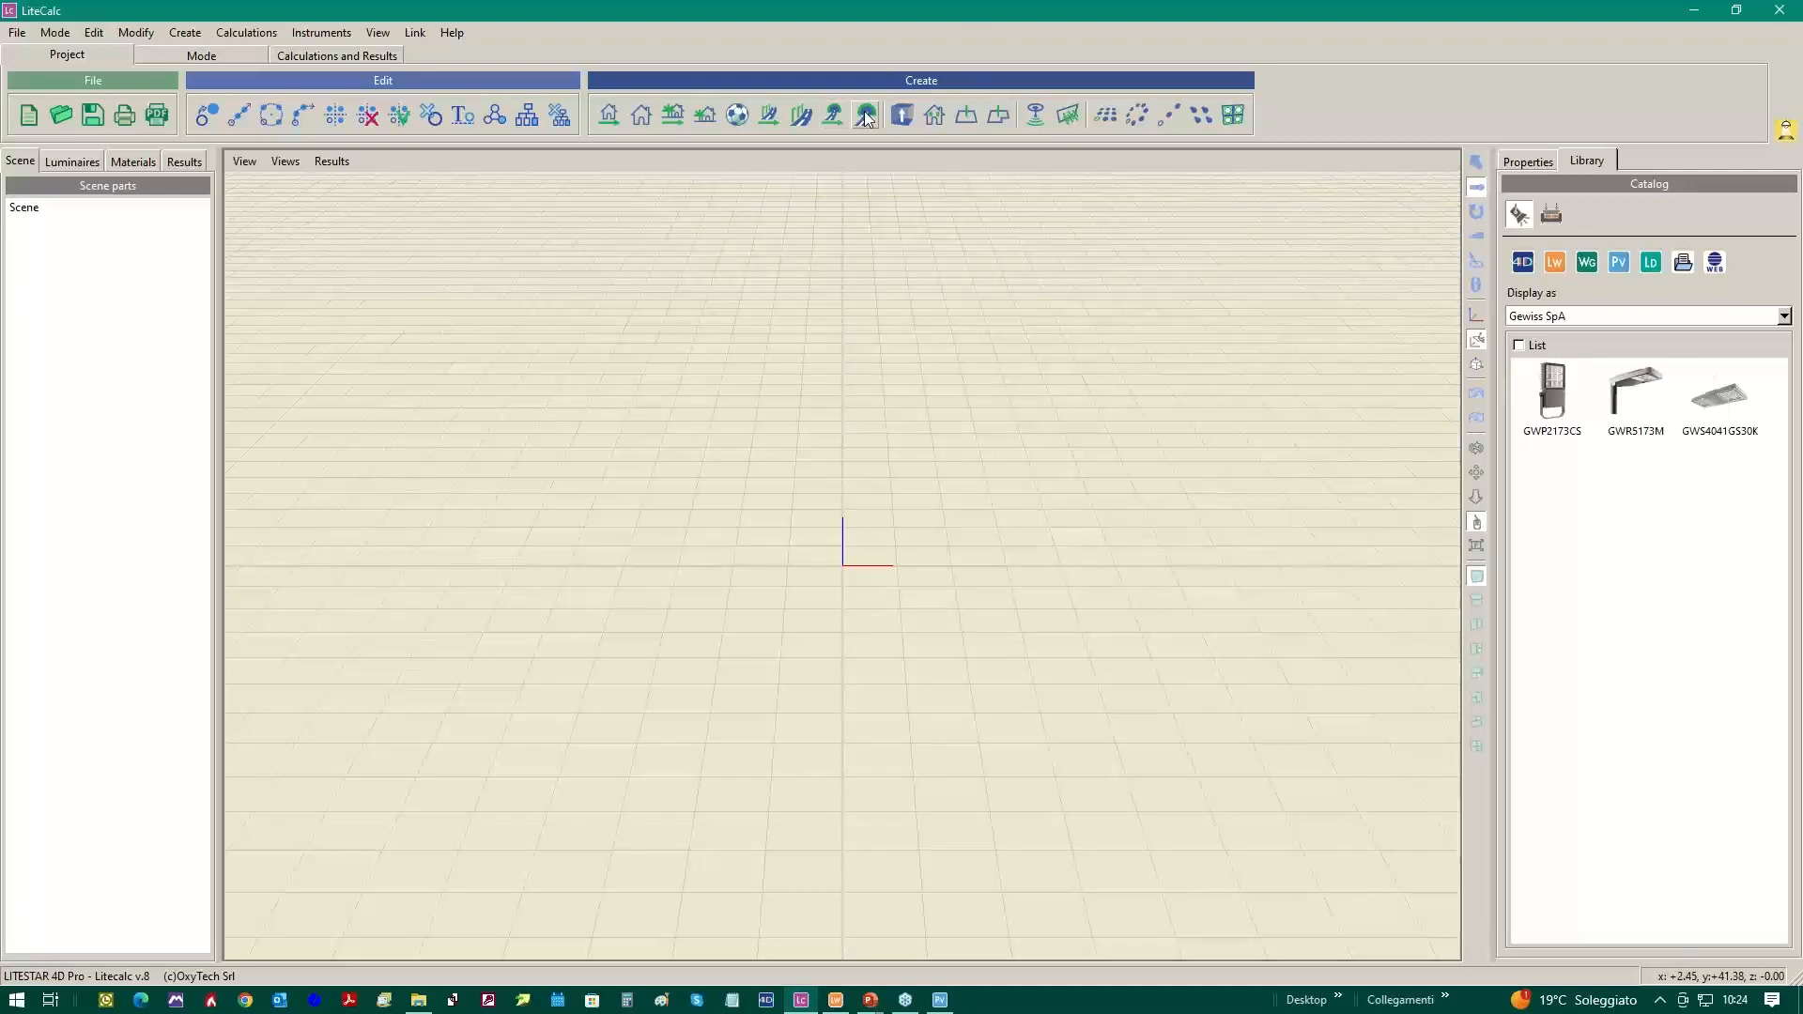
Start a new road in LiteCalc and open Automatic Road Calculation with Road Plus 8.00 - Demo-UK.xlsx as input file.
{"action": "left_click", "coordinate": [801, 116]}
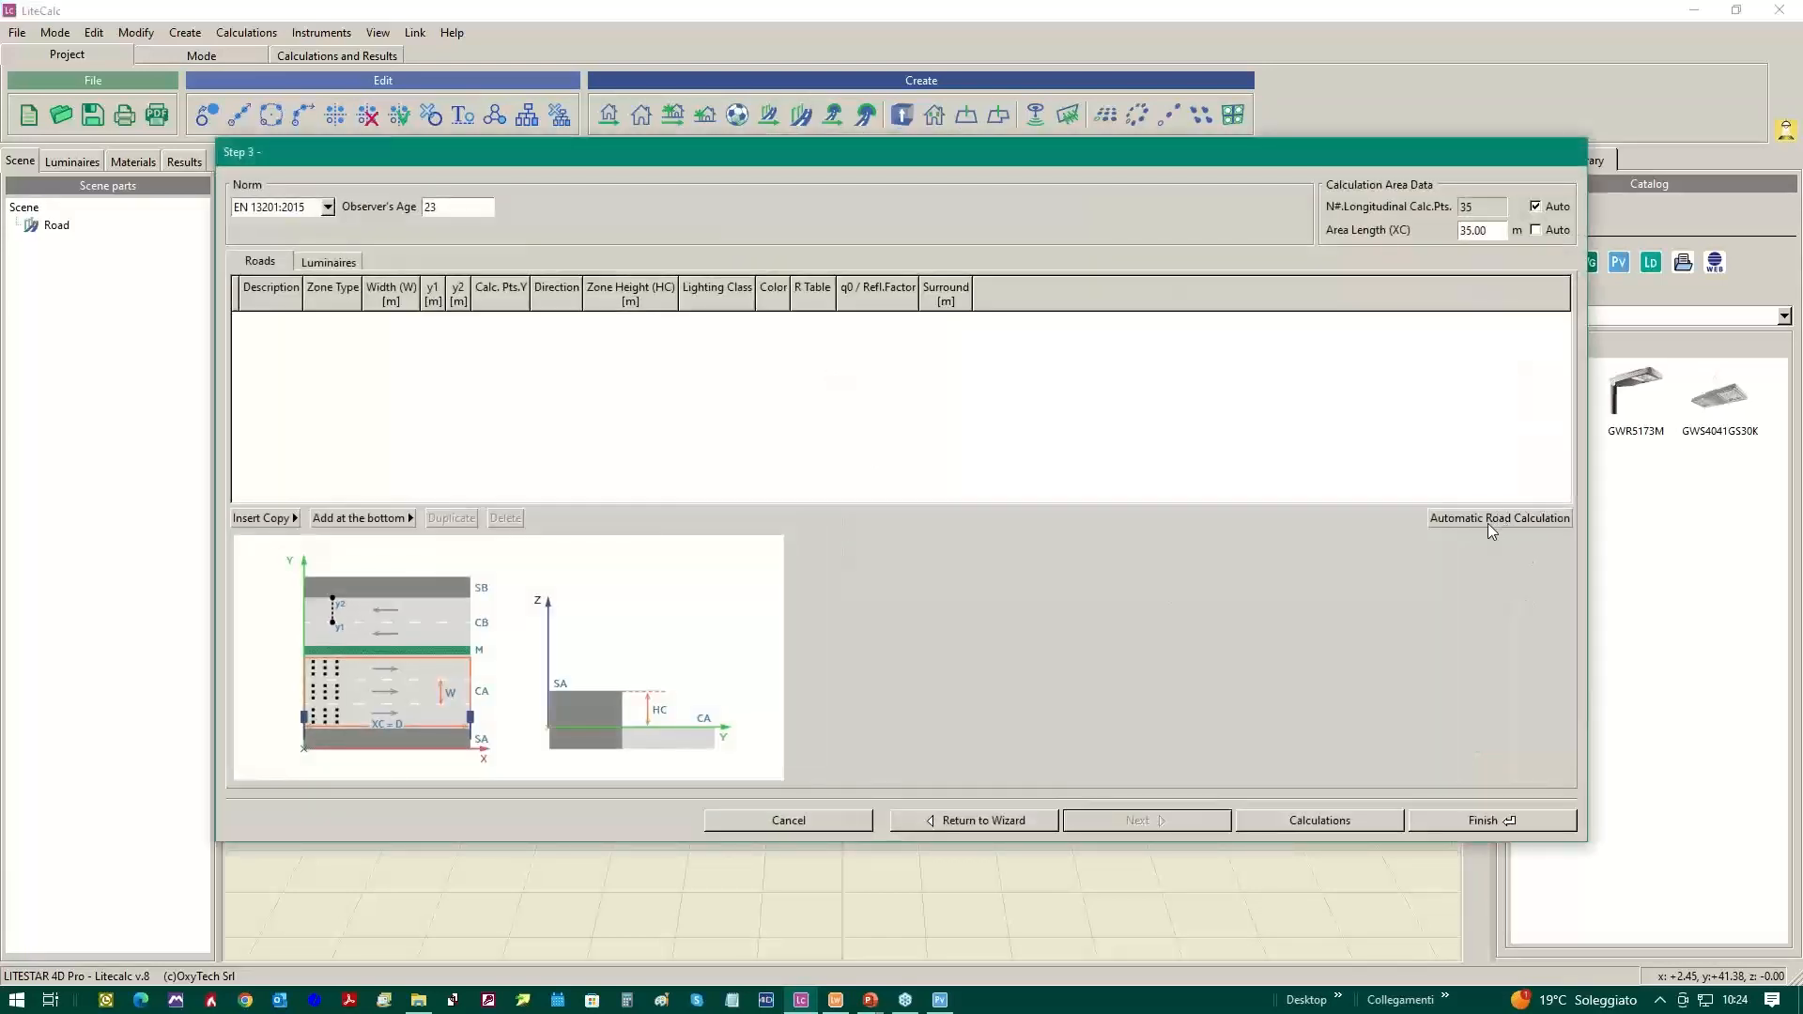
{"action": "left_click", "coordinate": [1491, 518]}
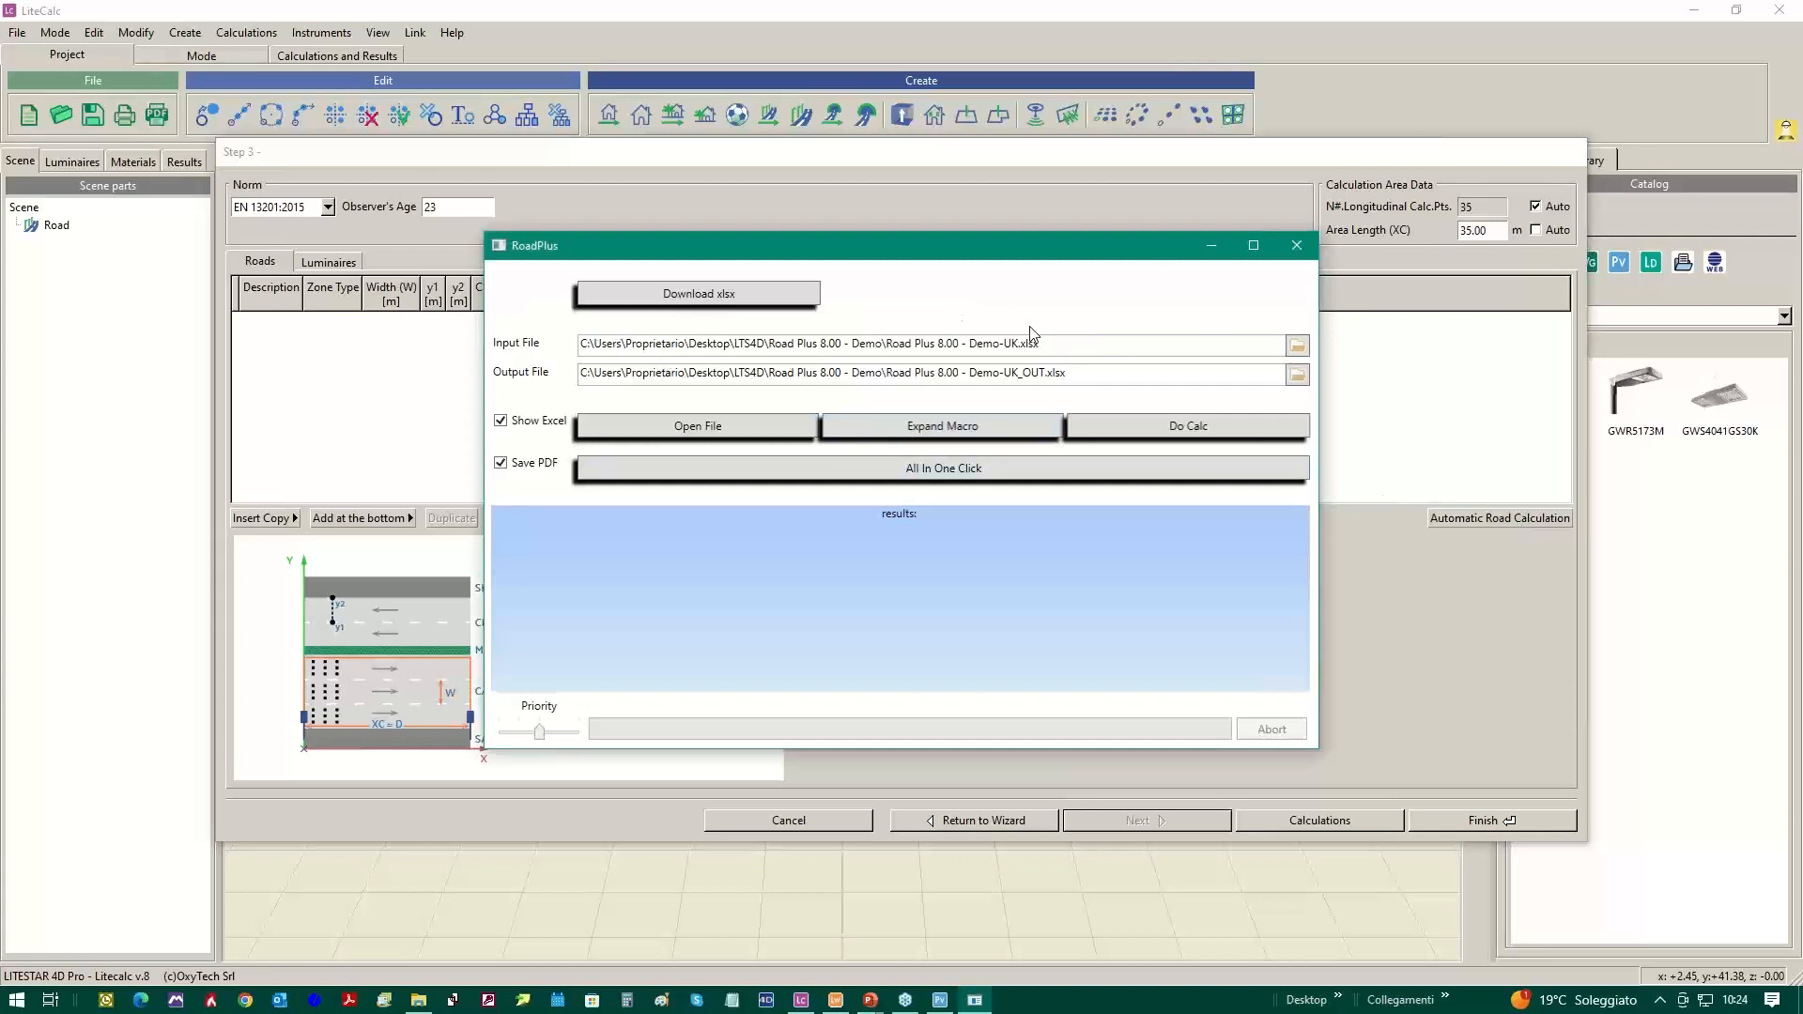
{"action": "left_click", "coordinate": [1298, 347]}
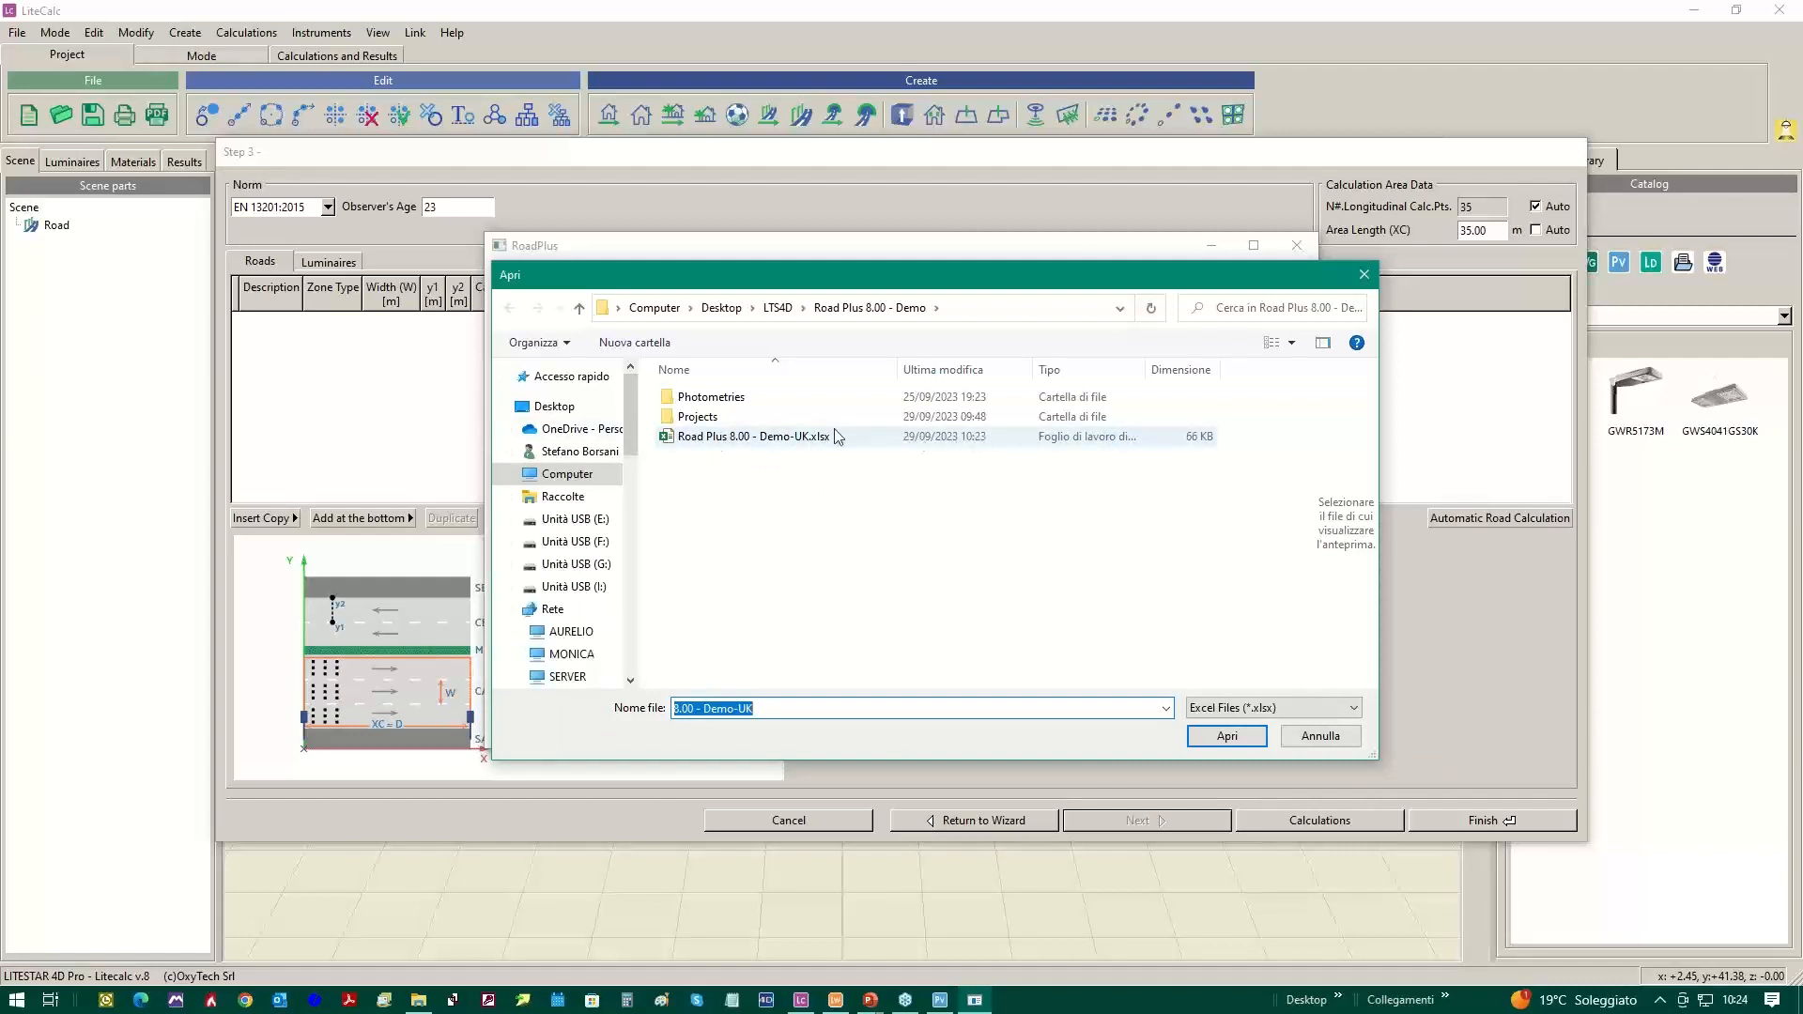
{"action": "double_click", "coordinate": [748, 437]}
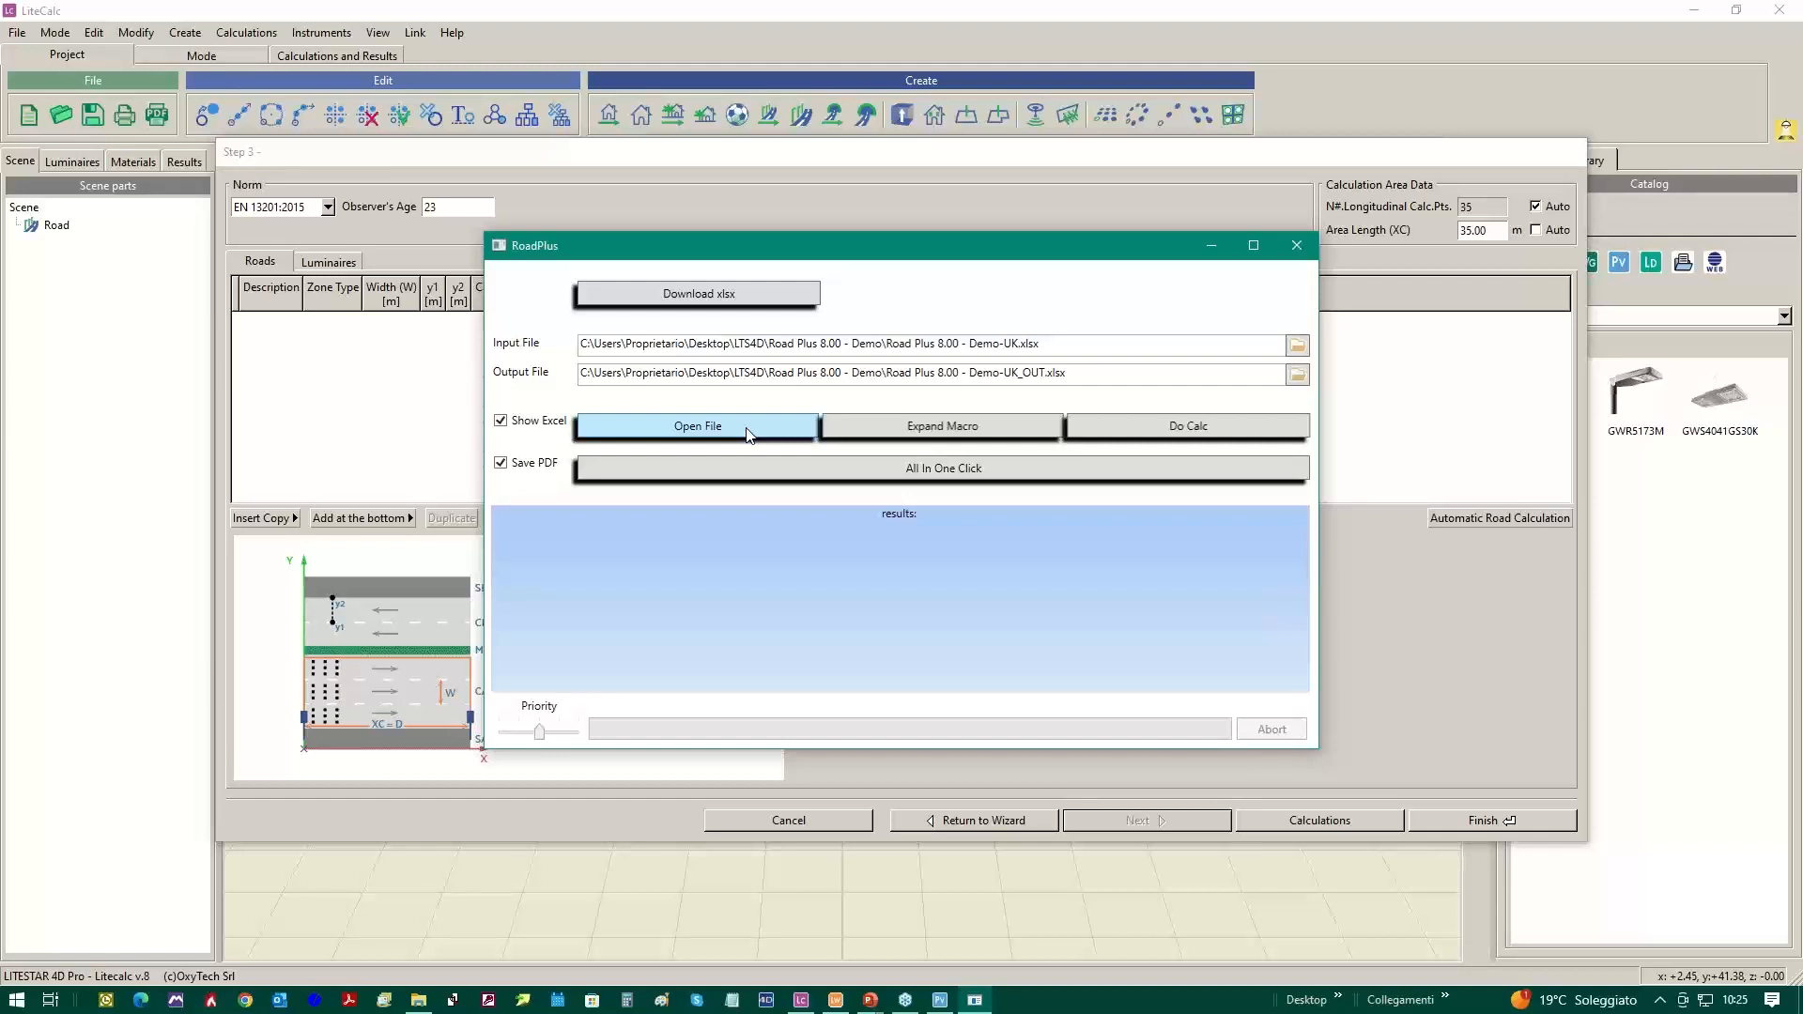
Turn off PDF saving in RoadPlus, open the input workbook in Excel and show its Test FM row from the first column.
{"action": "left_click", "coordinate": [499, 462]}
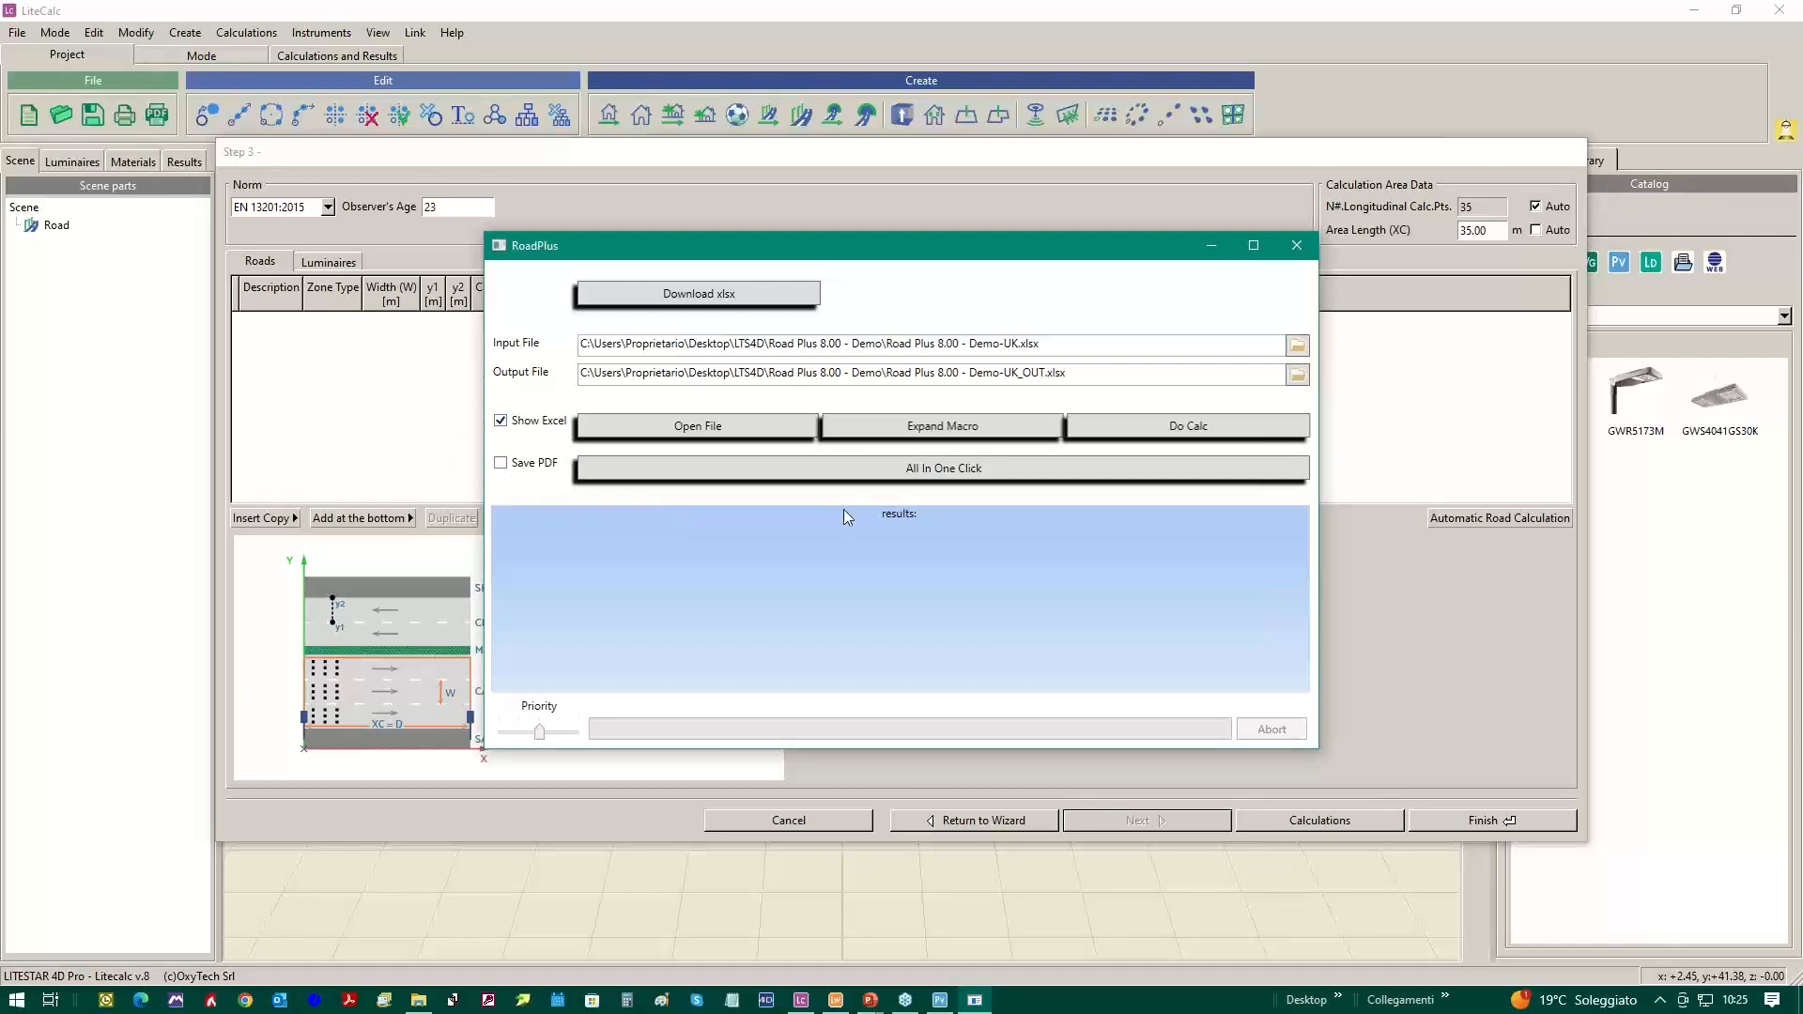
{"action": "left_click", "coordinate": [700, 429]}
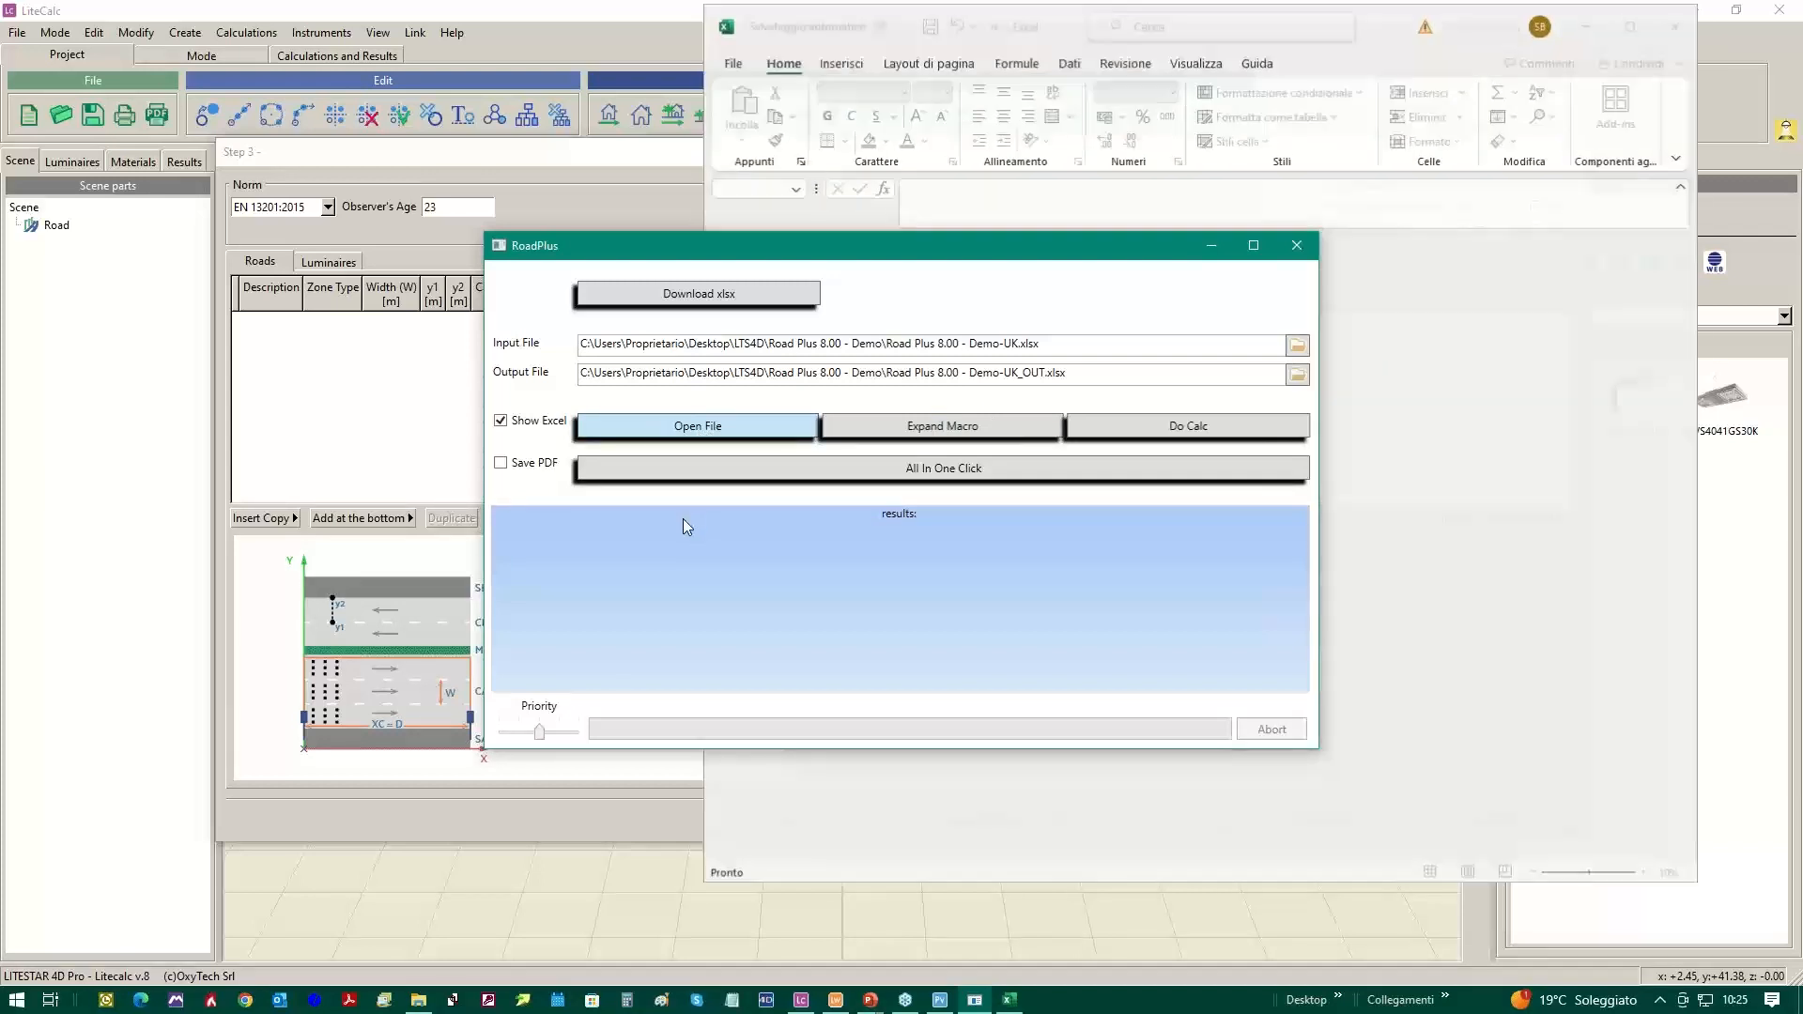
{"action": "left_click_drag", "start_coordinate": [983, 255], "coordinate": [630, 297]}
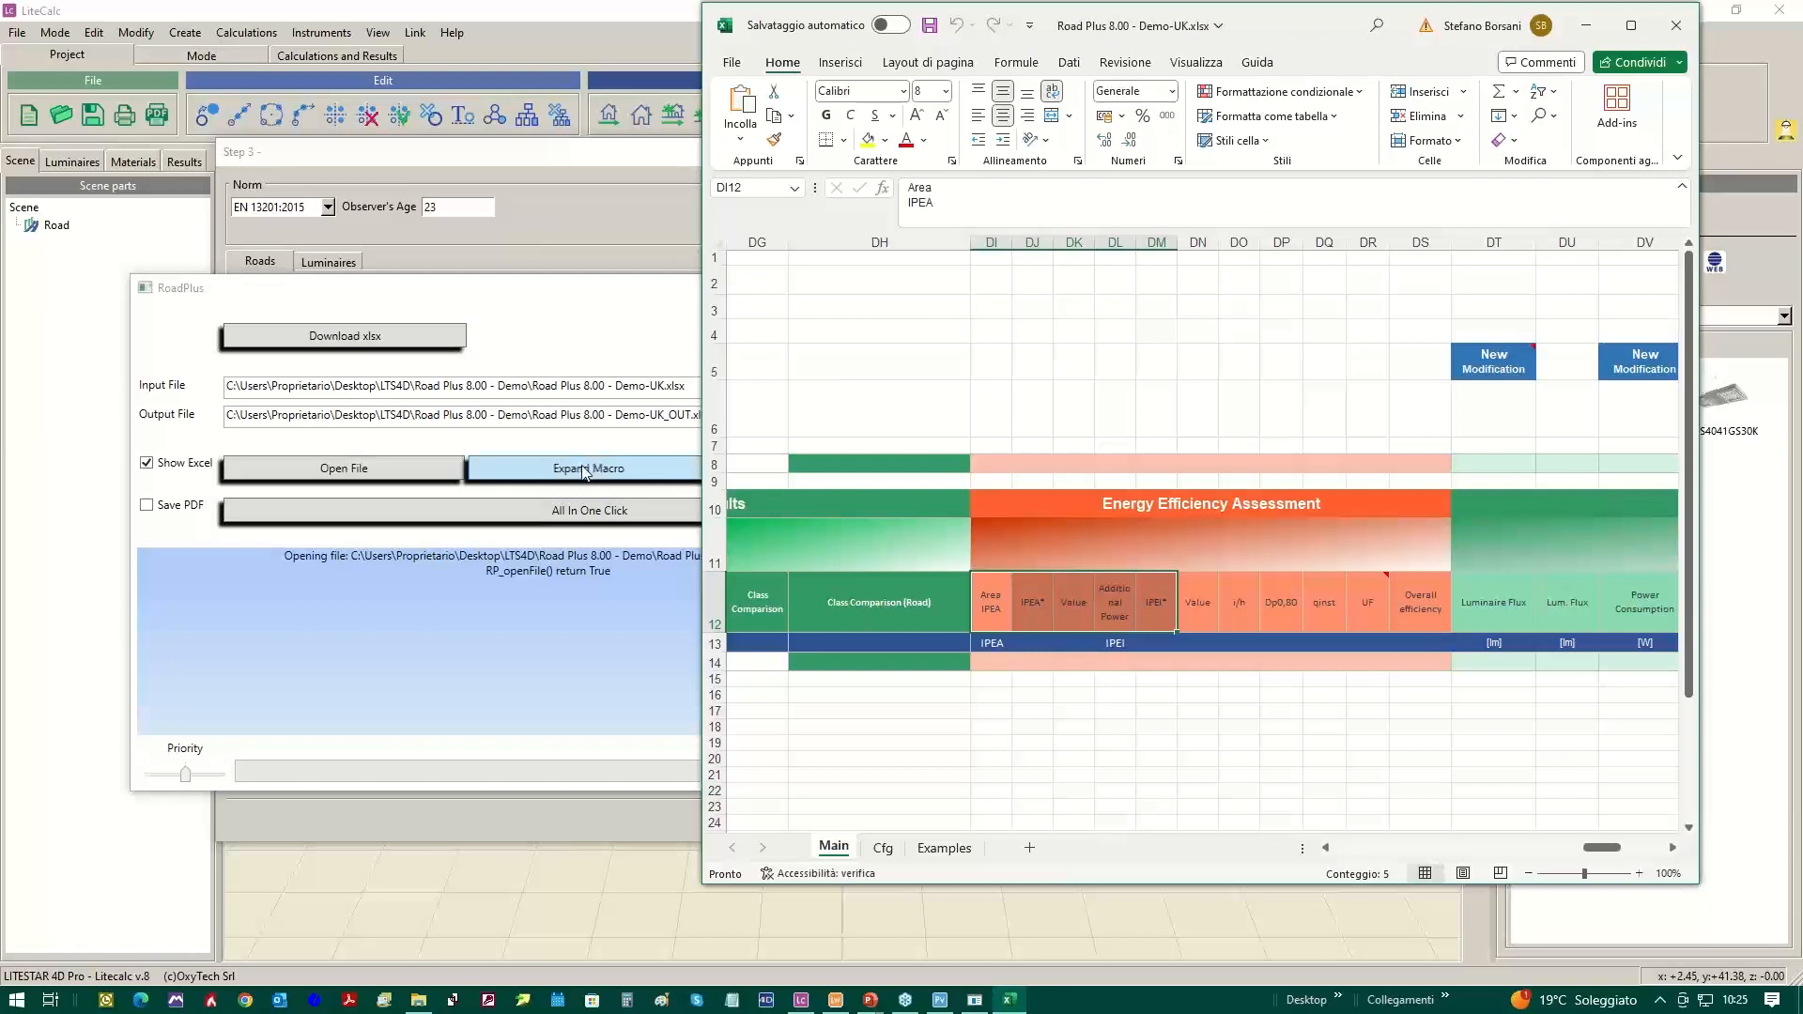
{"action": "left_click", "coordinate": [872, 680]}
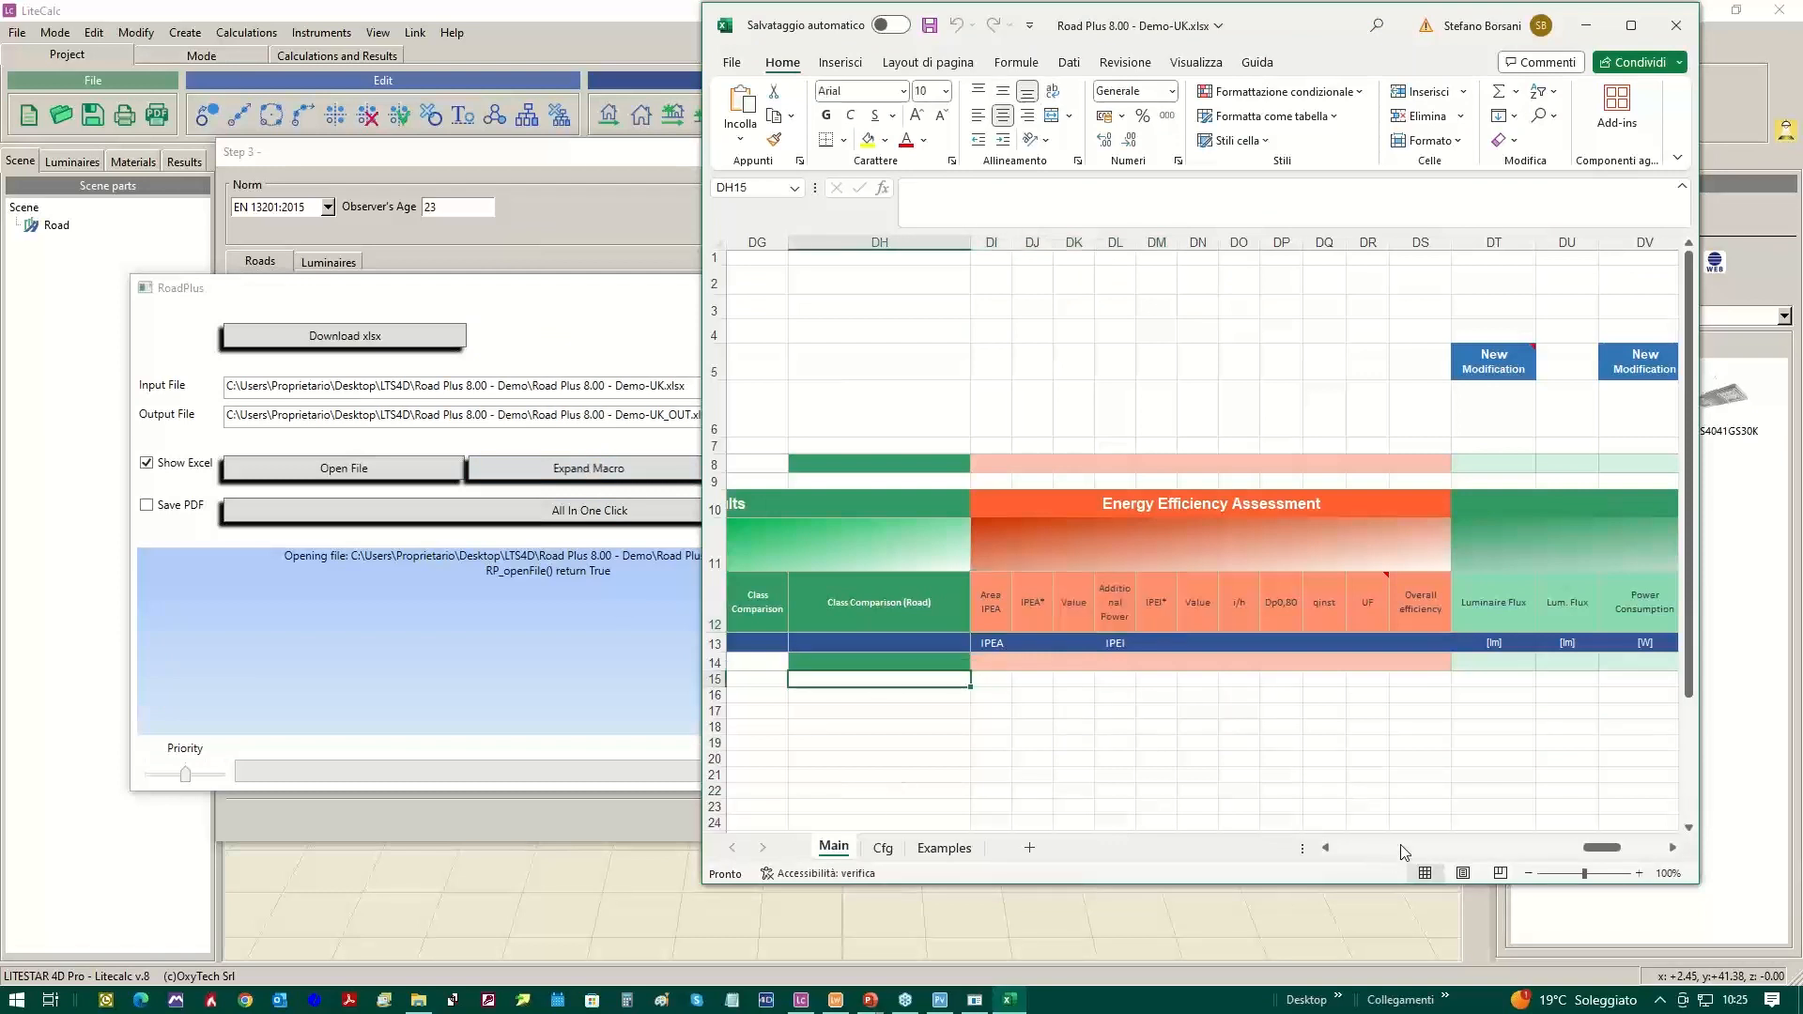
{"action": "left_click", "coordinate": [1326, 847]}
{"action": "left_click_drag", "start_coordinate": [1325, 848], "coordinate": [1325, 848]}
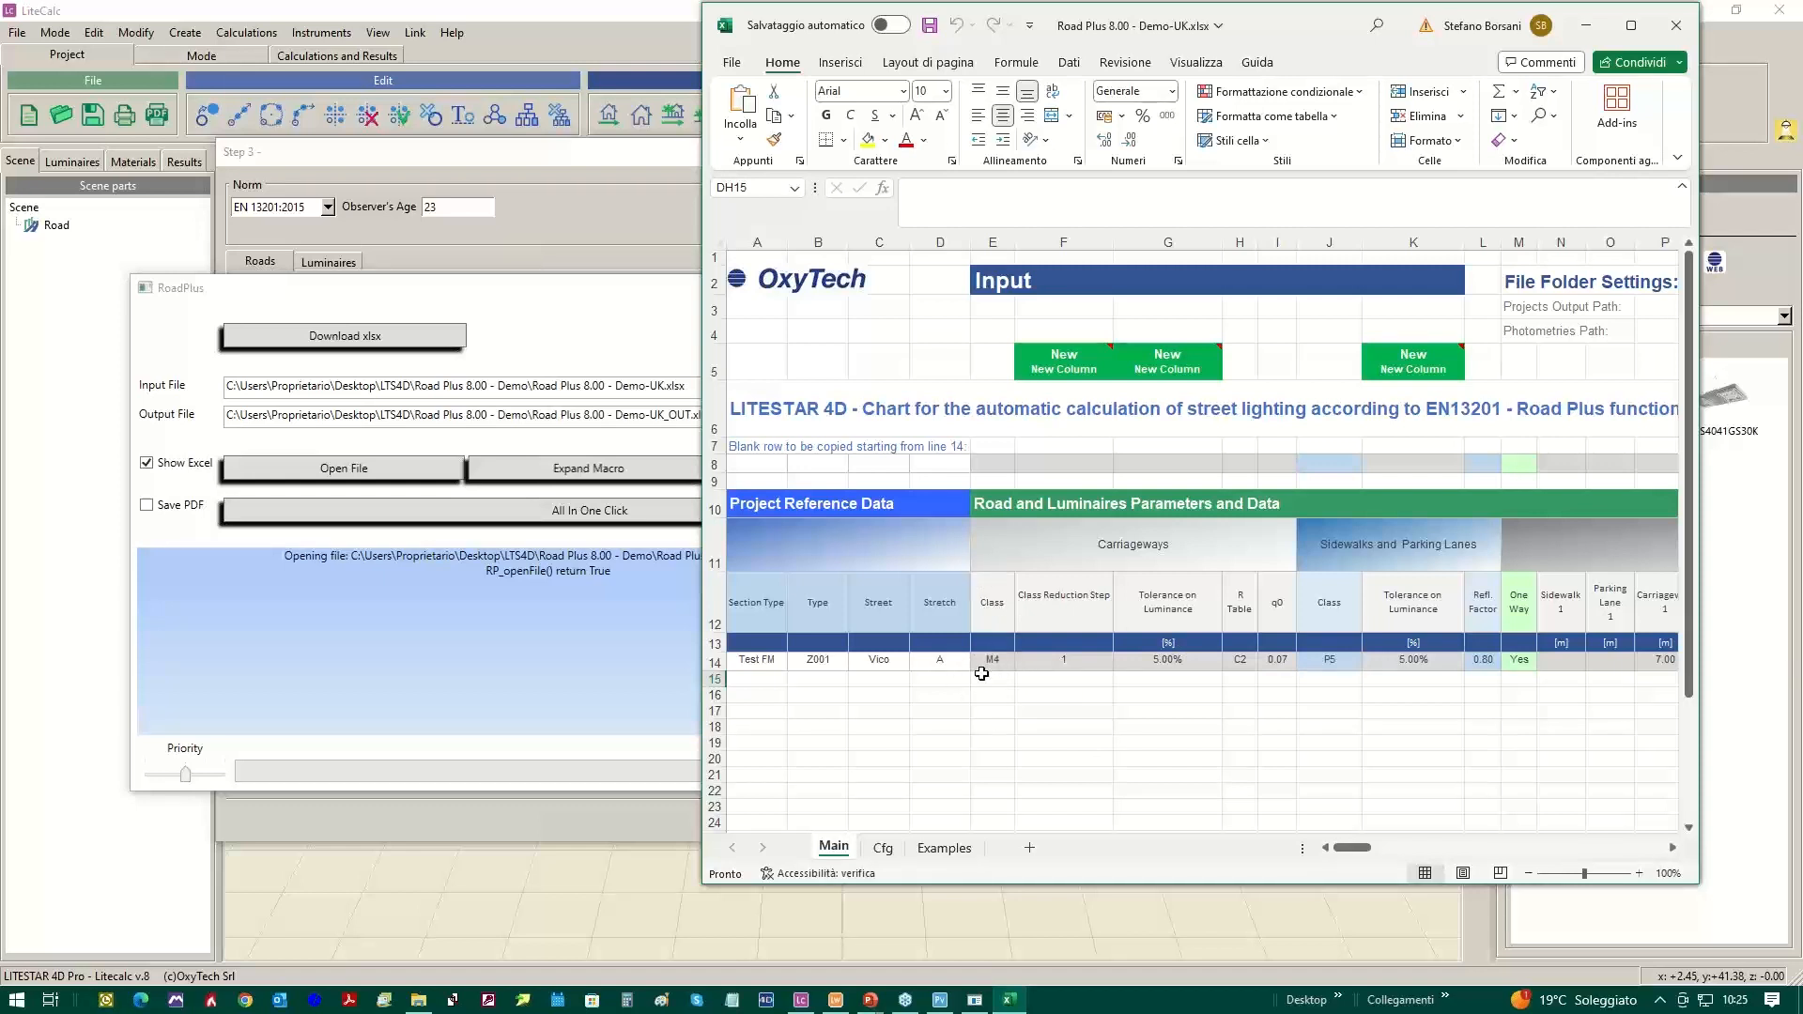
Expand the macro row into individual calculation rows and move the RoadPlus window clear of the expanded sheet.
{"action": "left_click", "coordinate": [563, 467]}
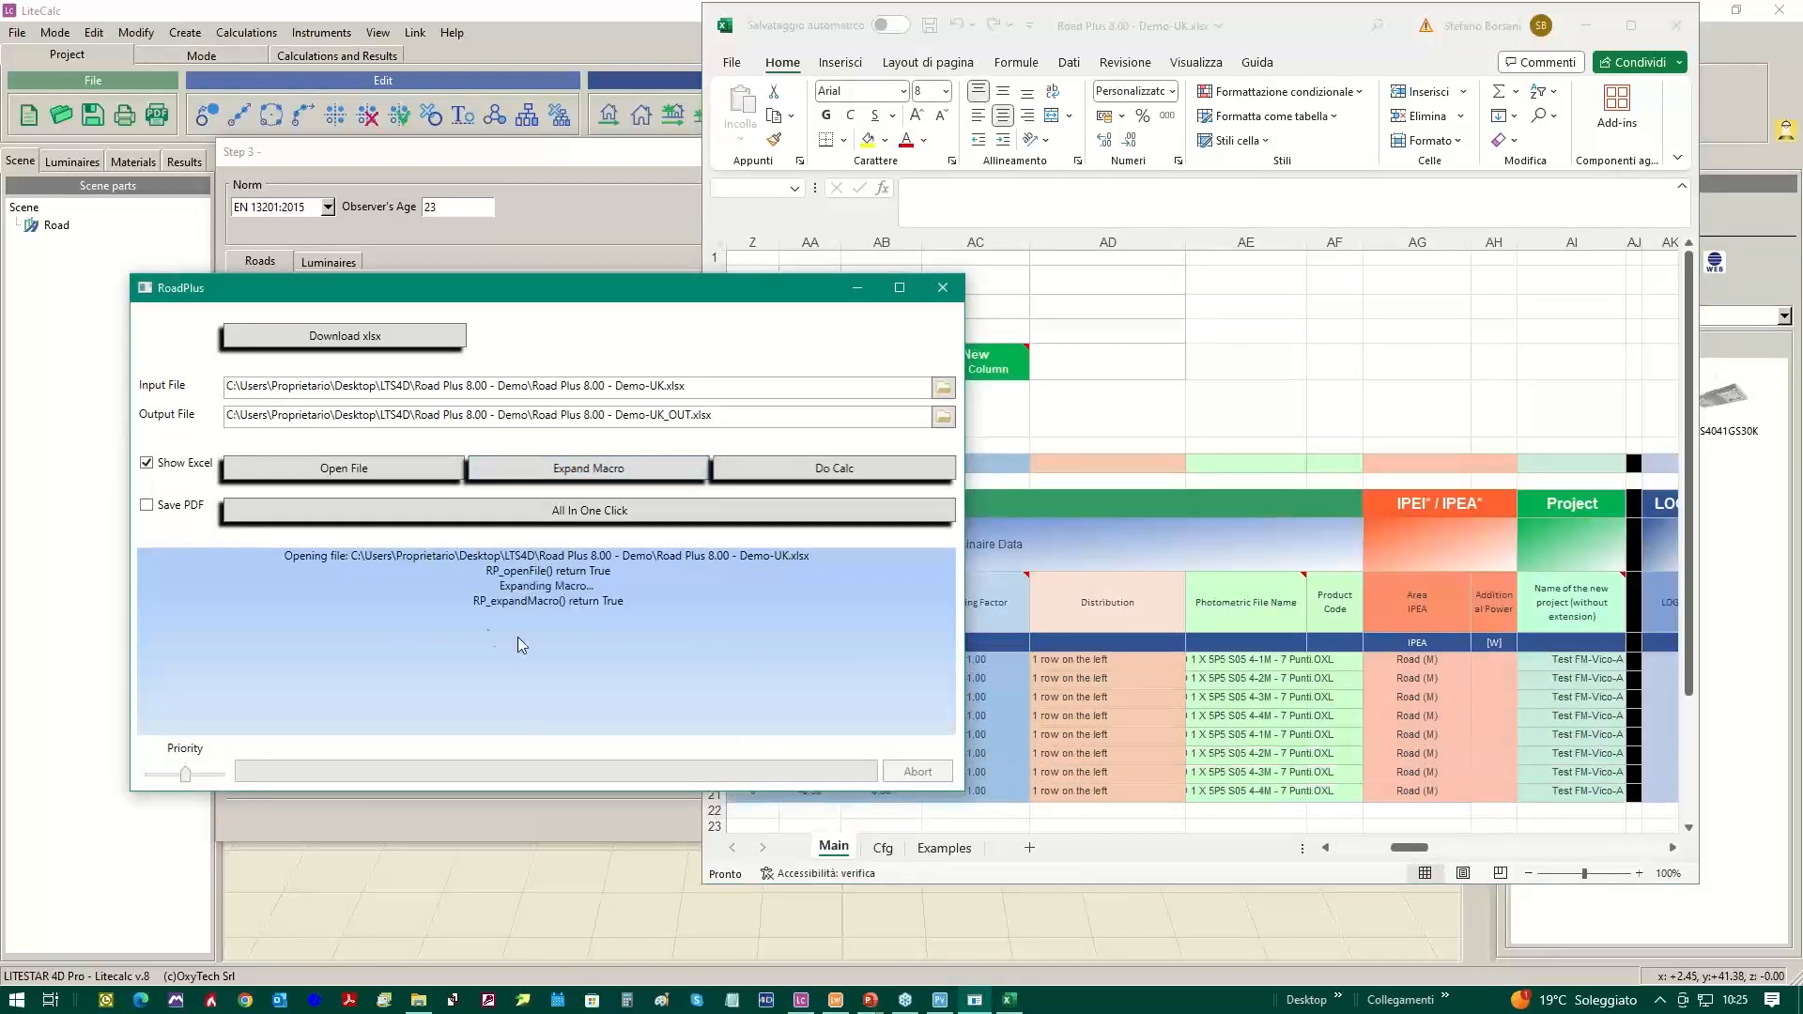
{"action": "left_click_drag", "start_coordinate": [570, 295], "coordinate": [421, 234]}
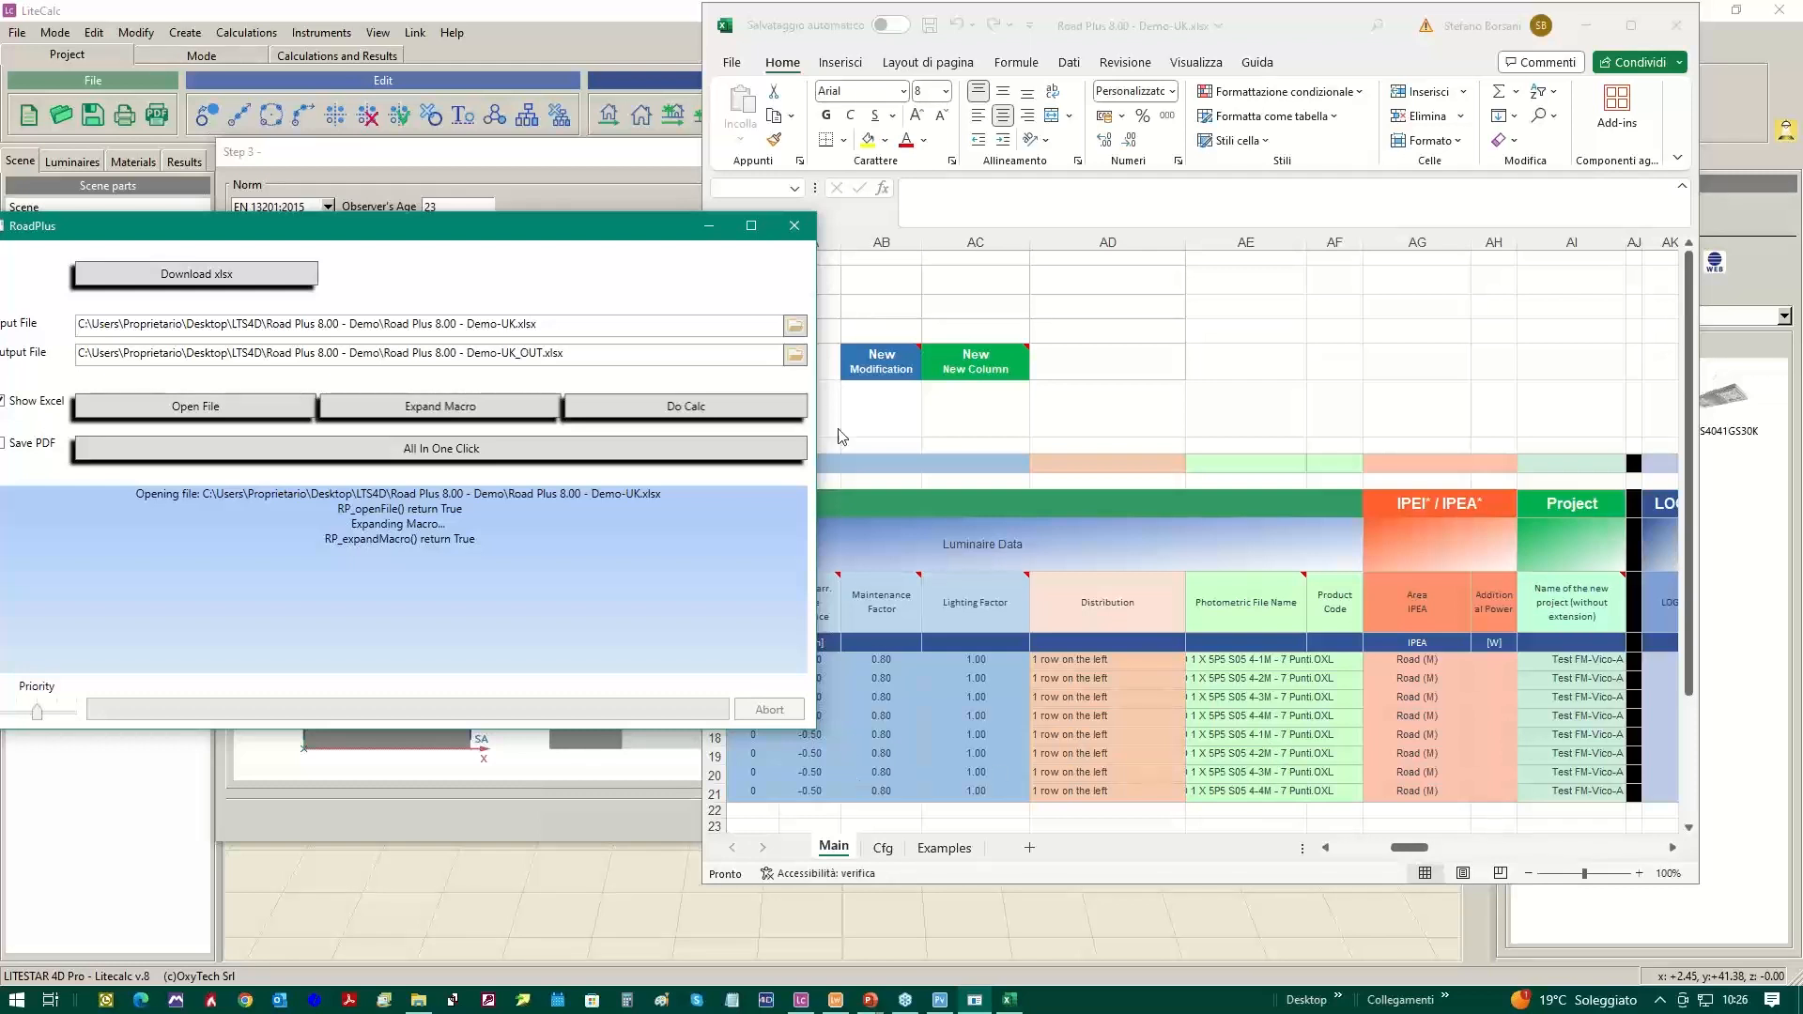
{"action": "left_click_drag", "start_coordinate": [432, 229], "coordinate": [571, 175]}
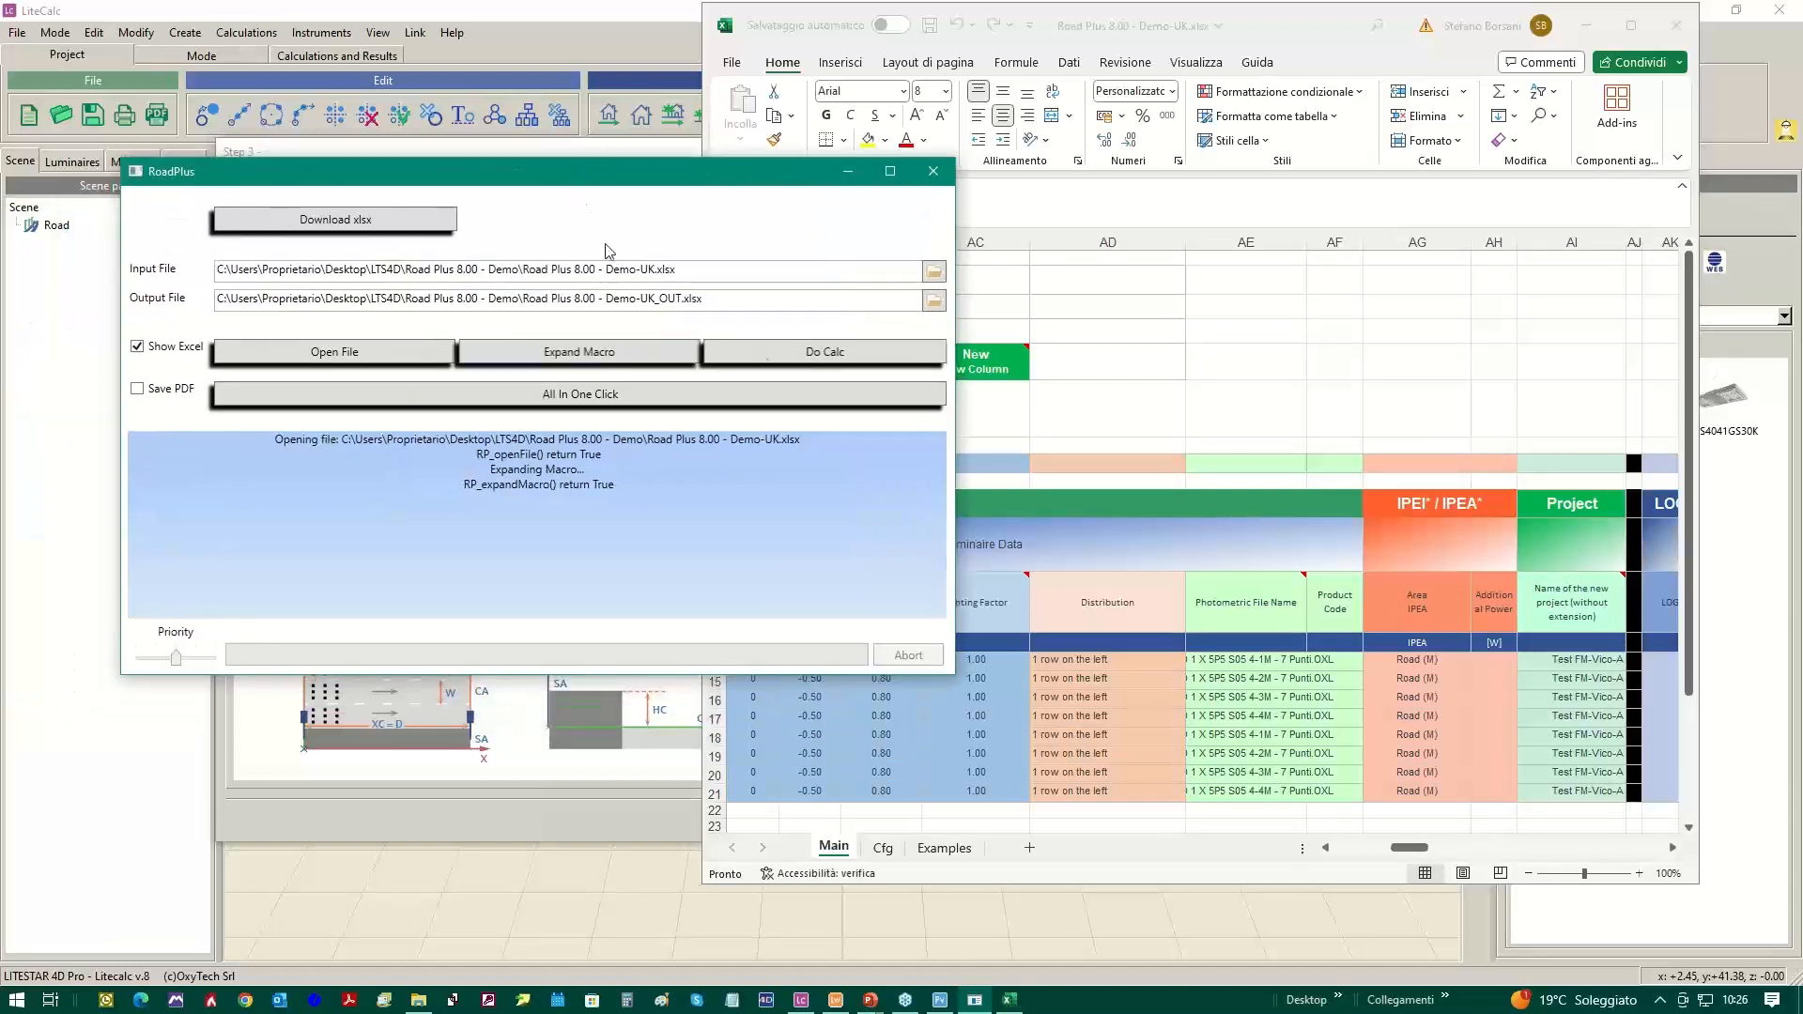
Run the RoadPlus calculation, maximize the output workbook and select the first average illuminance cell under Carriageway 1 Results.
{"action": "left_click", "coordinate": [827, 355]}
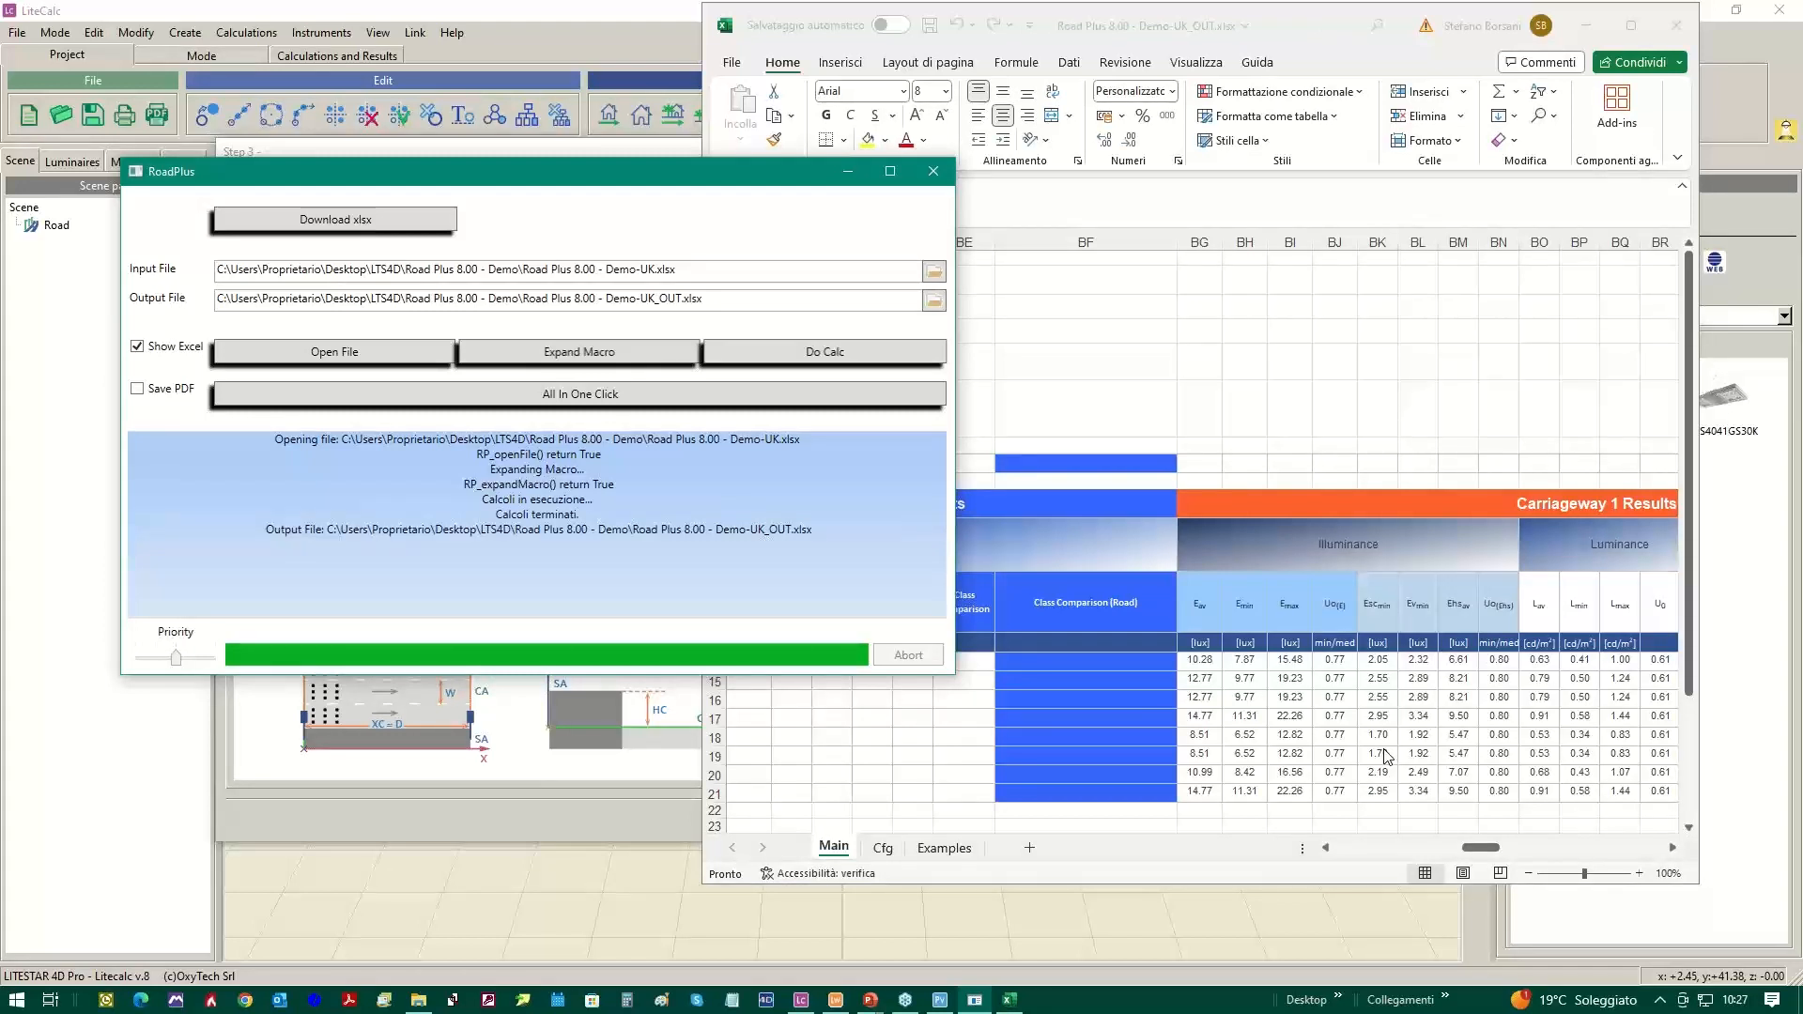
{"action": "left_click", "coordinate": [1253, 352]}
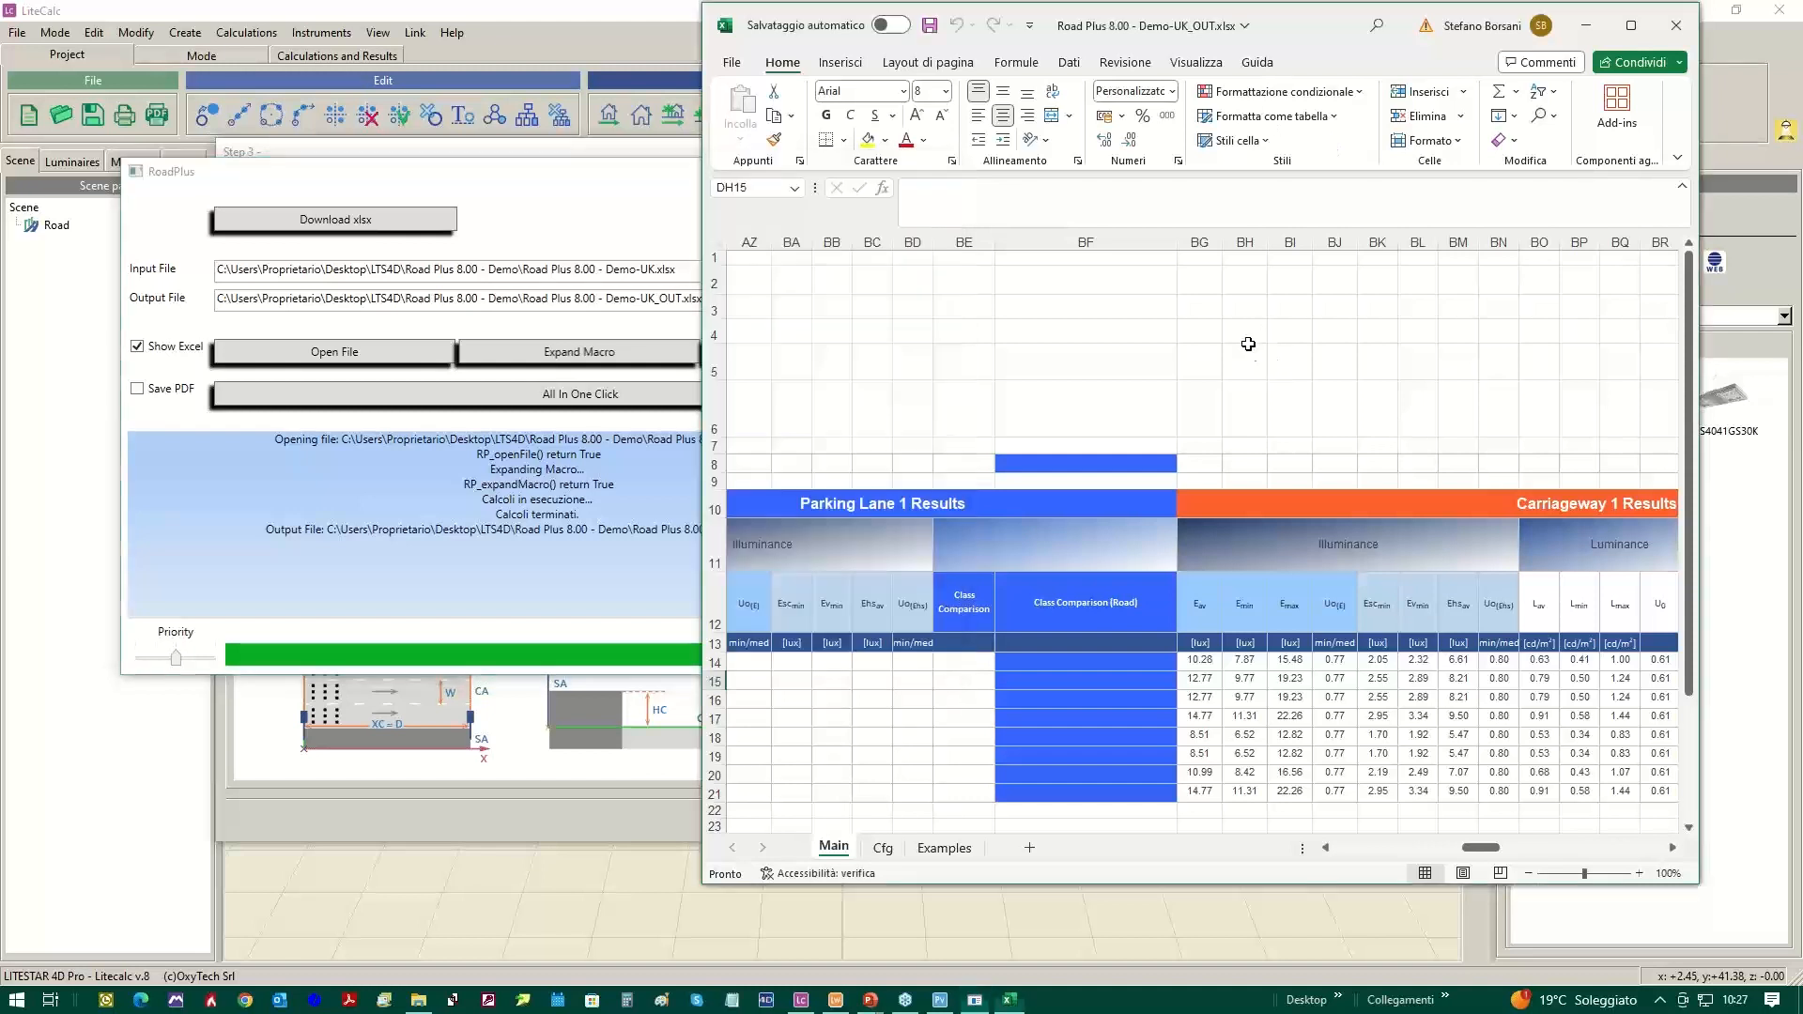
{"action": "left_click", "coordinate": [1632, 29]}
{"action": "left_click", "coordinate": [512, 659]}
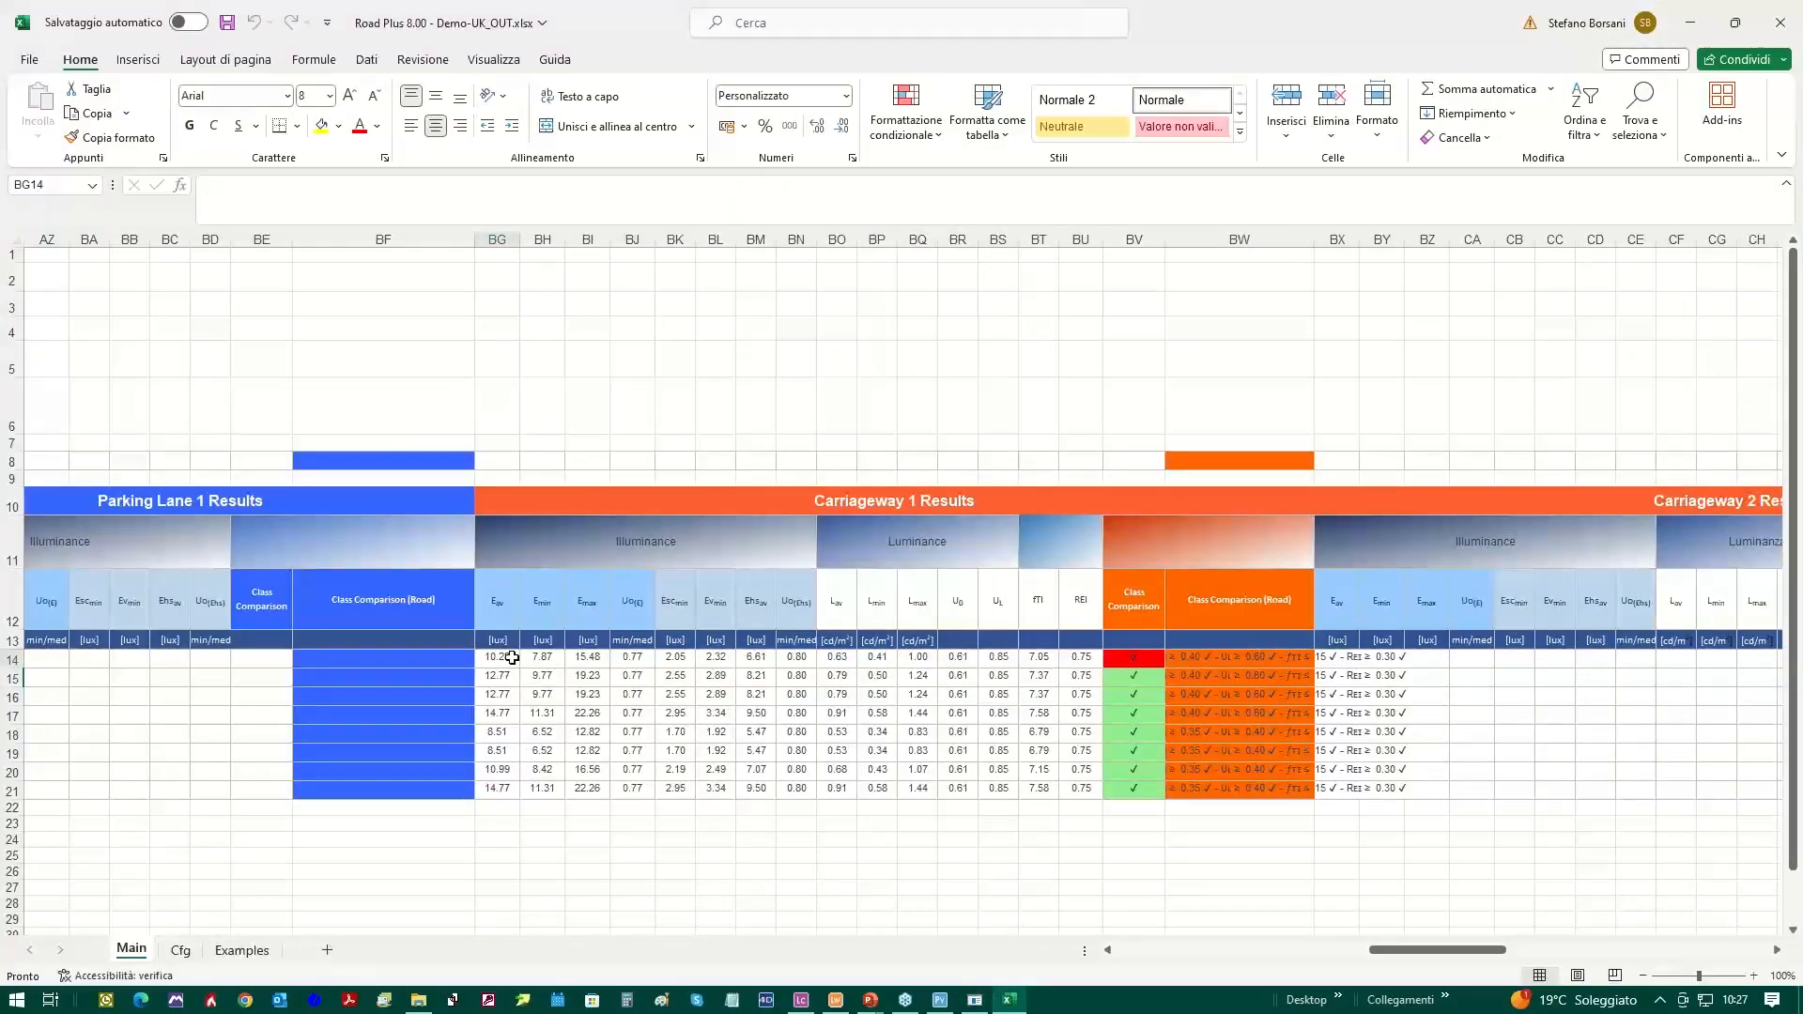
Go through the first calculation row under Carriageway 1 Results, from average illuminance across luminance, TI and REI to the class comparison.
{"action": "key", "text": "Right"}
{"action": "key", "text": "Right"}
{"action": "key", "text": "Right"}
{"action": "key", "text": "Right"}
{"action": "key", "text": "Right"}
{"action": "key", "text": "Right"}
{"action": "key", "text": "Right"}
{"action": "key", "text": "Right"}
{"action": "key", "text": "Right"}
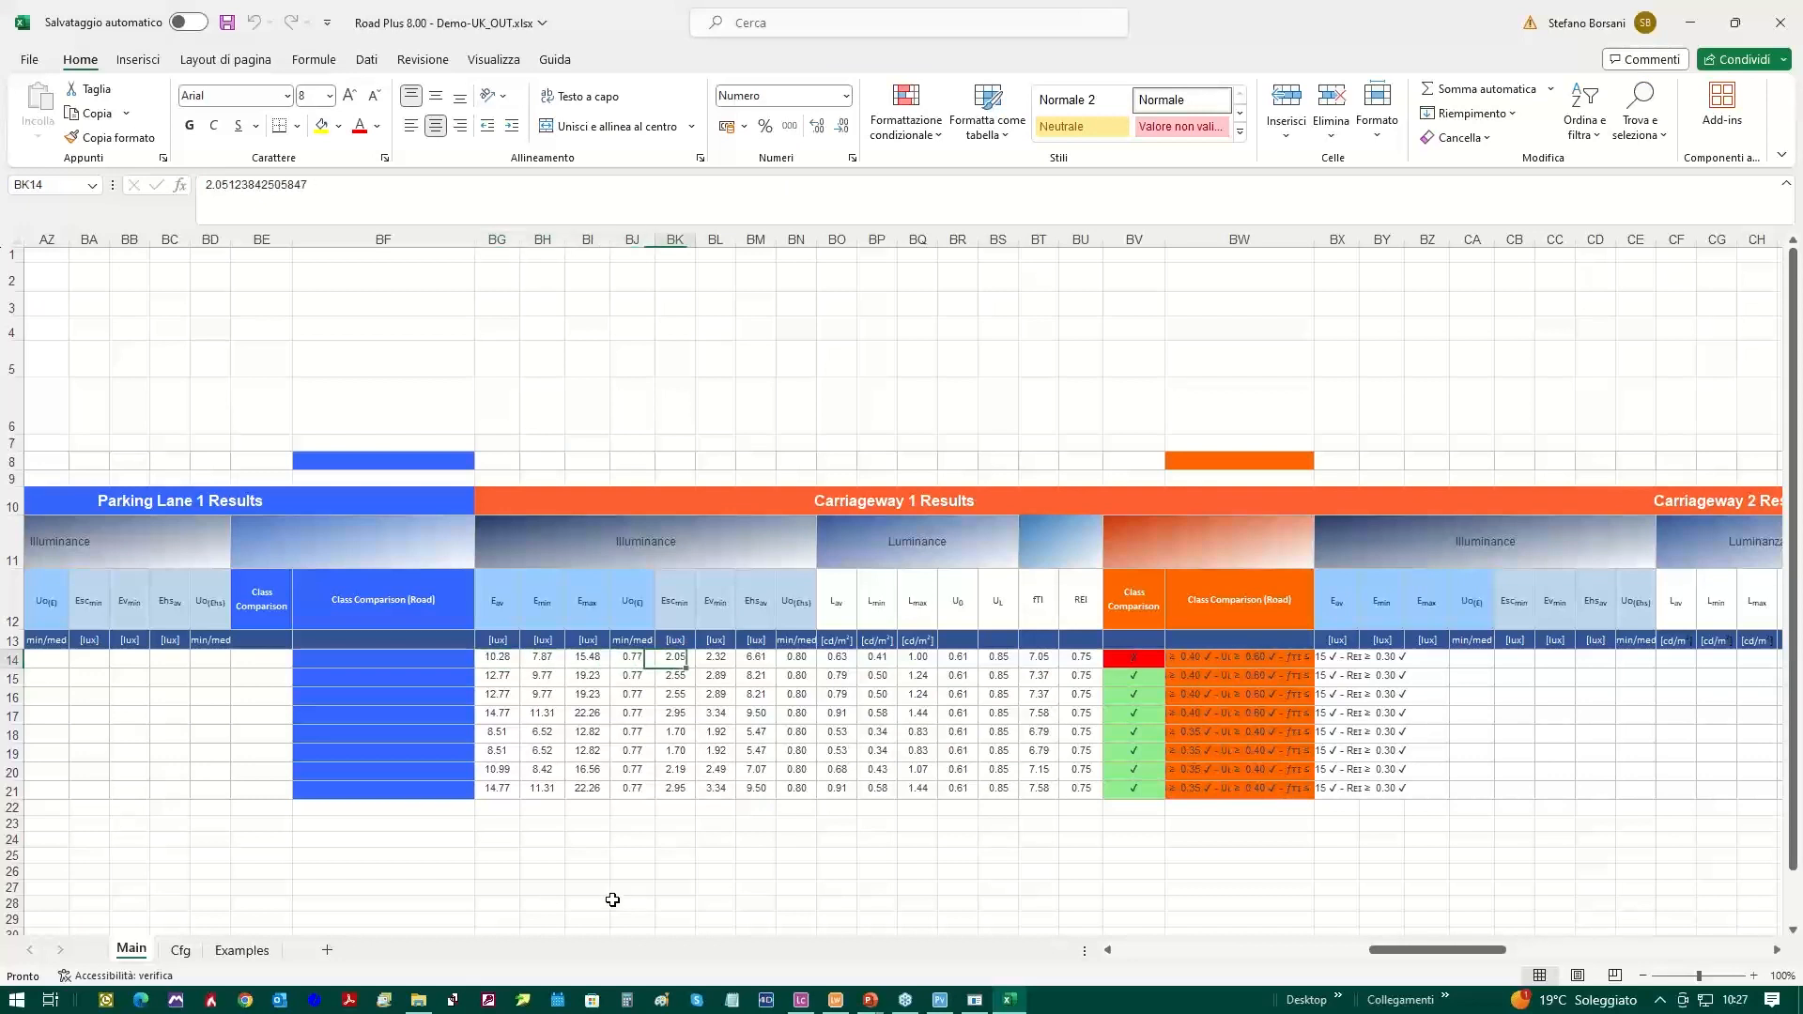
{"action": "key", "text": "Right"}
{"action": "key", "text": "Right"}
{"action": "key", "text": "Right"}
{"action": "key", "text": "Right"}
{"action": "key", "text": "Right"}
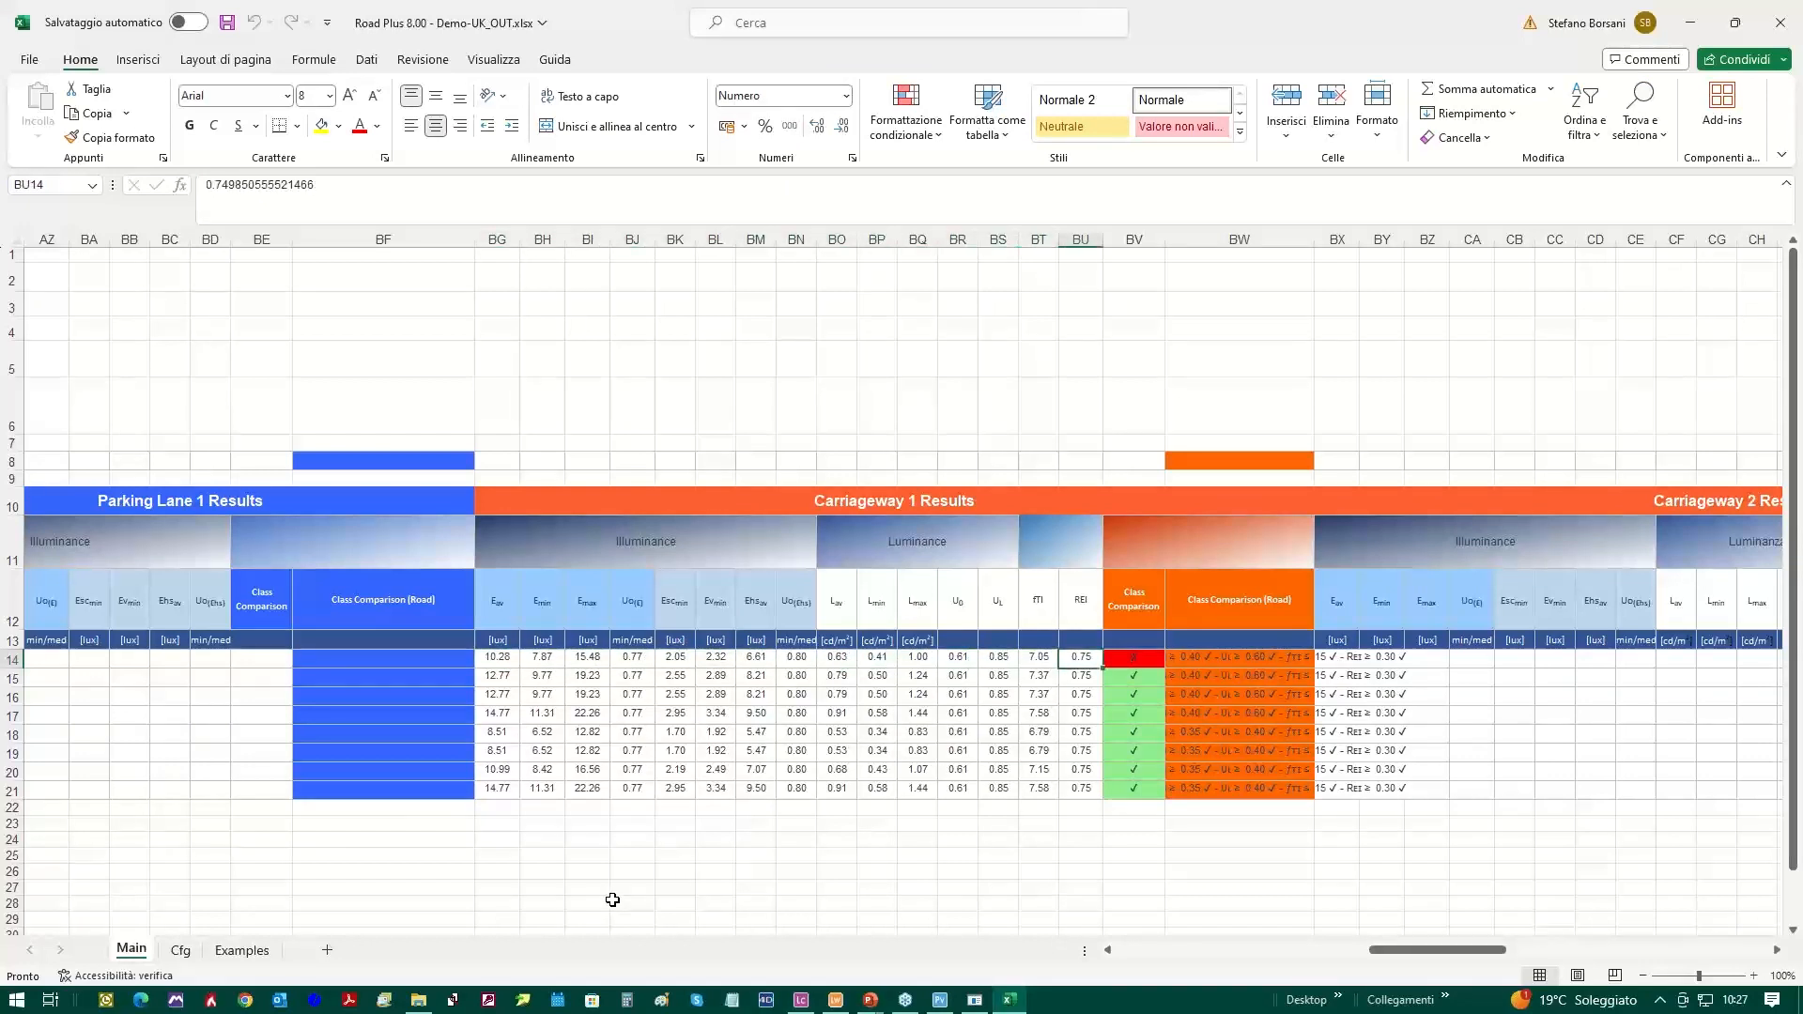
{"action": "key", "text": "Right"}
Check the first calculation row's average luminance against its class comparison mark, ending on the average luminance cell.
{"action": "key", "text": "Left"}
{"action": "key", "text": "Left"}
{"action": "key", "text": "Left"}
{"action": "key", "text": "Left"}
{"action": "key", "text": "Left"}
{"action": "key", "text": "Left"}
{"action": "key", "text": "Left"}
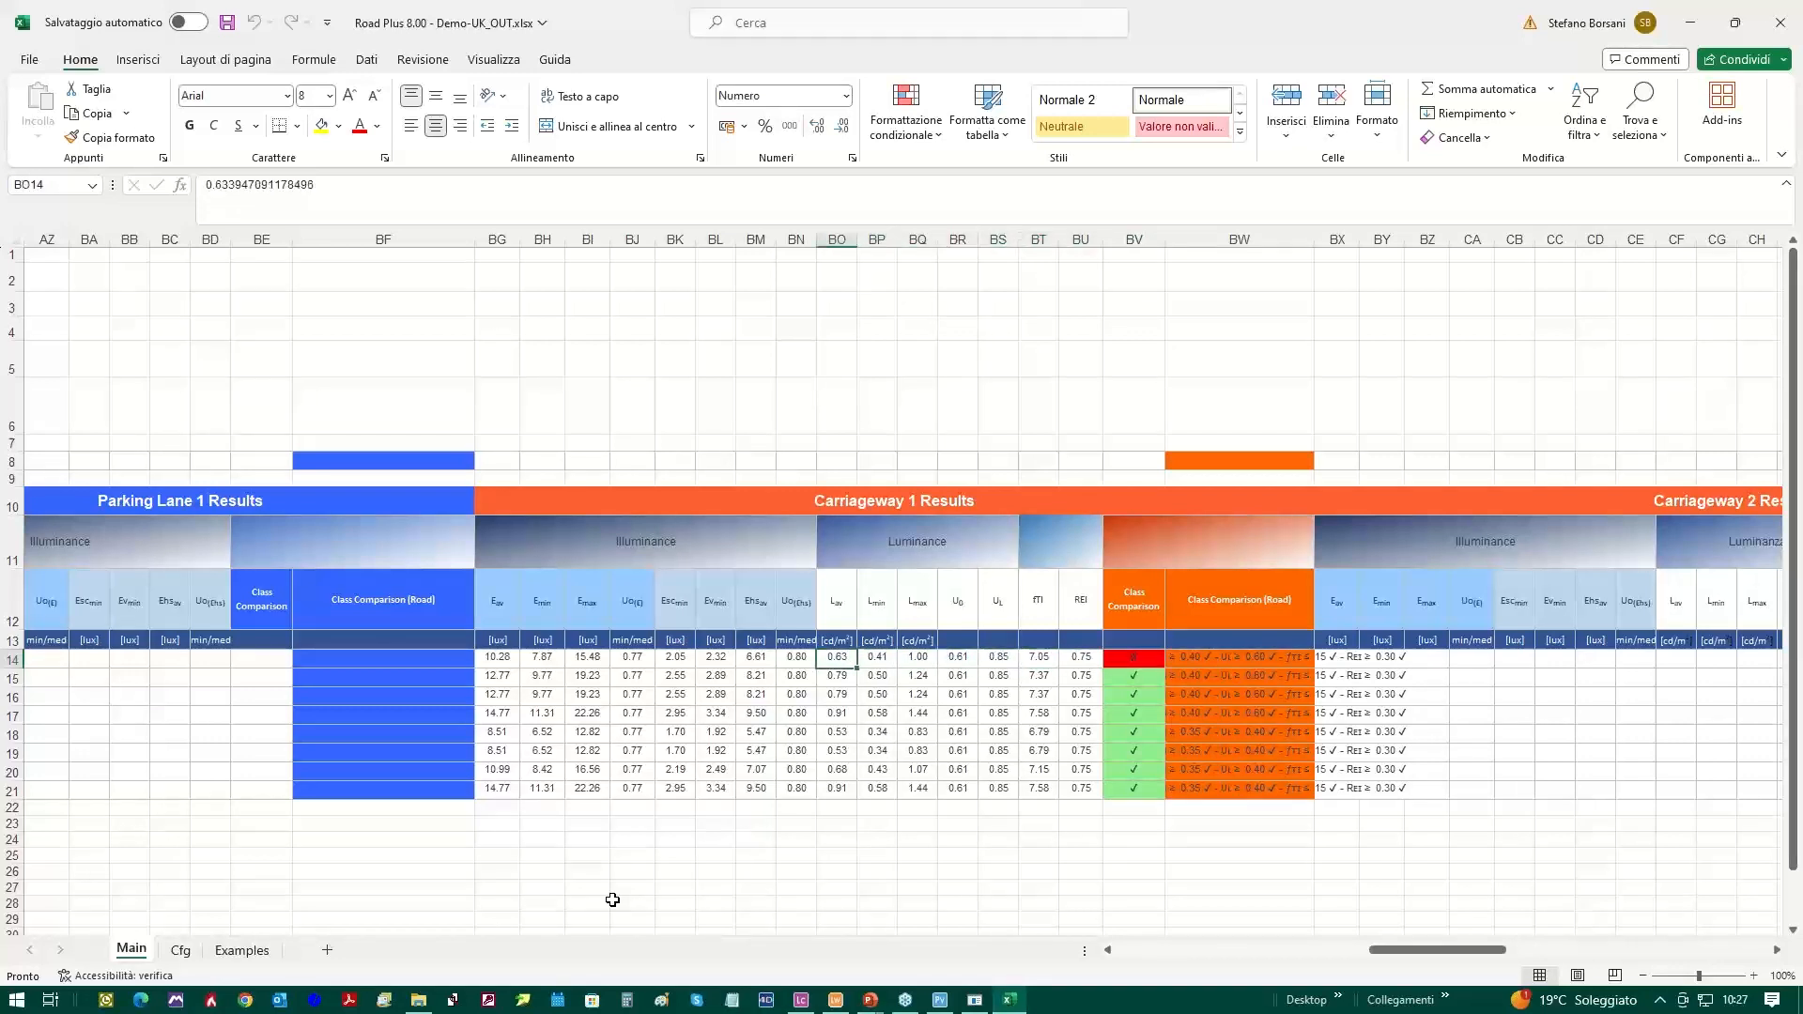
{"action": "key", "text": "Right"}
{"action": "key", "text": "Right"}
{"action": "key", "text": "Right"}
{"action": "key", "text": "Right"}
{"action": "key", "text": "Right"}
{"action": "key", "text": "Right"}
{"action": "key", "text": "Right"}
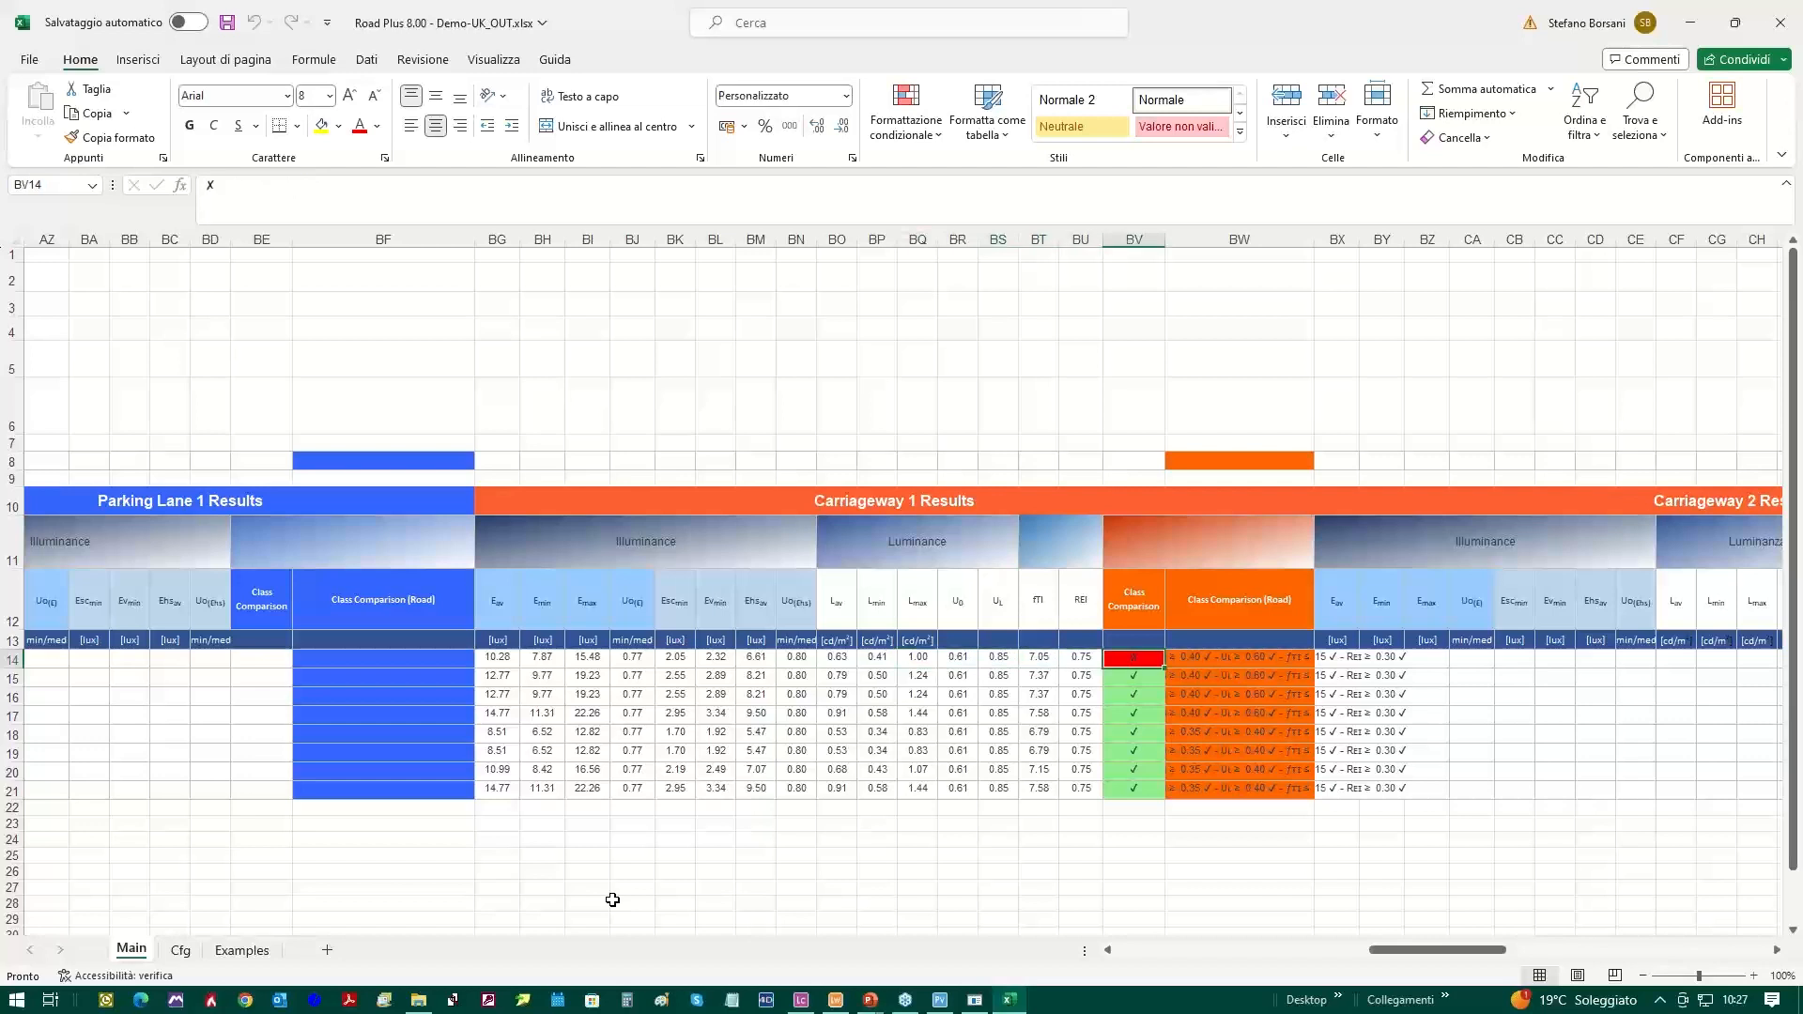
{"action": "key", "text": "Left"}
{"action": "key", "text": "Left"}
{"action": "key", "text": "Left"}
{"action": "key", "text": "Left"}
{"action": "key", "text": "Left"}
{"action": "key", "text": "Left"}
{"action": "key", "text": "Left"}
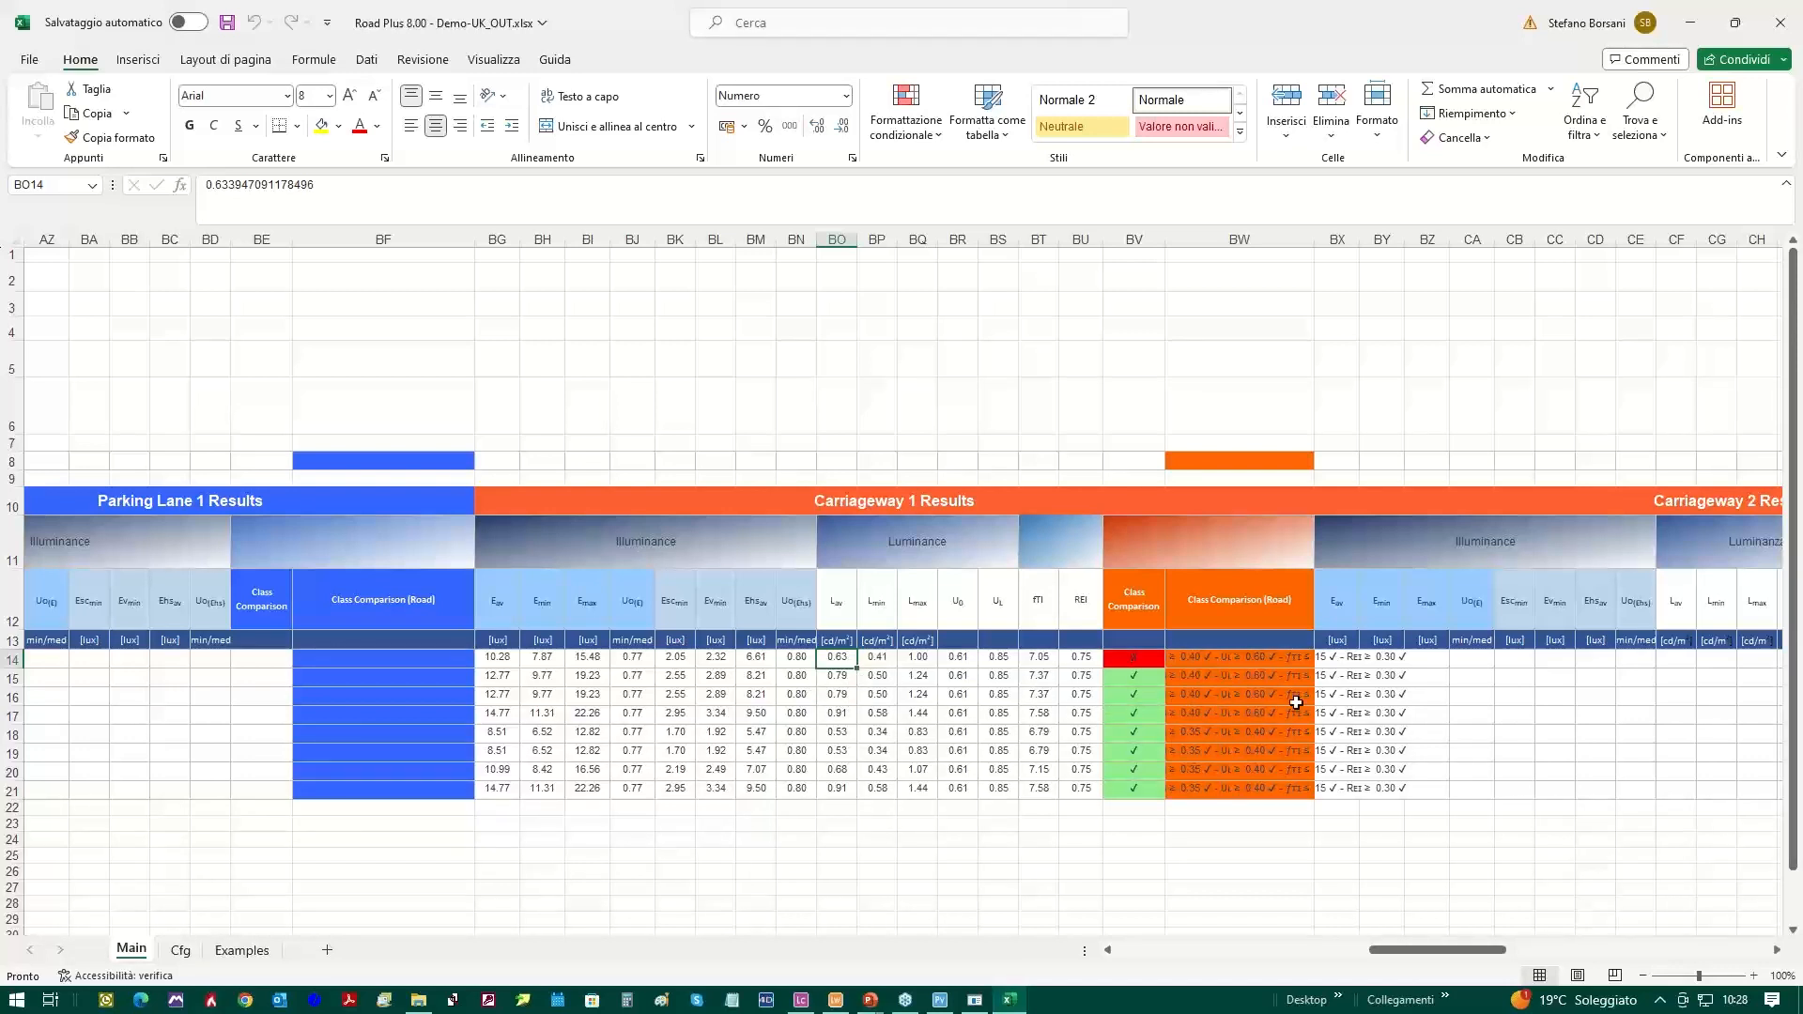
Compare the average luminance in row 17 with that row's Carriageway 1 class comparison mark.
{"action": "left_click", "coordinate": [830, 713]}
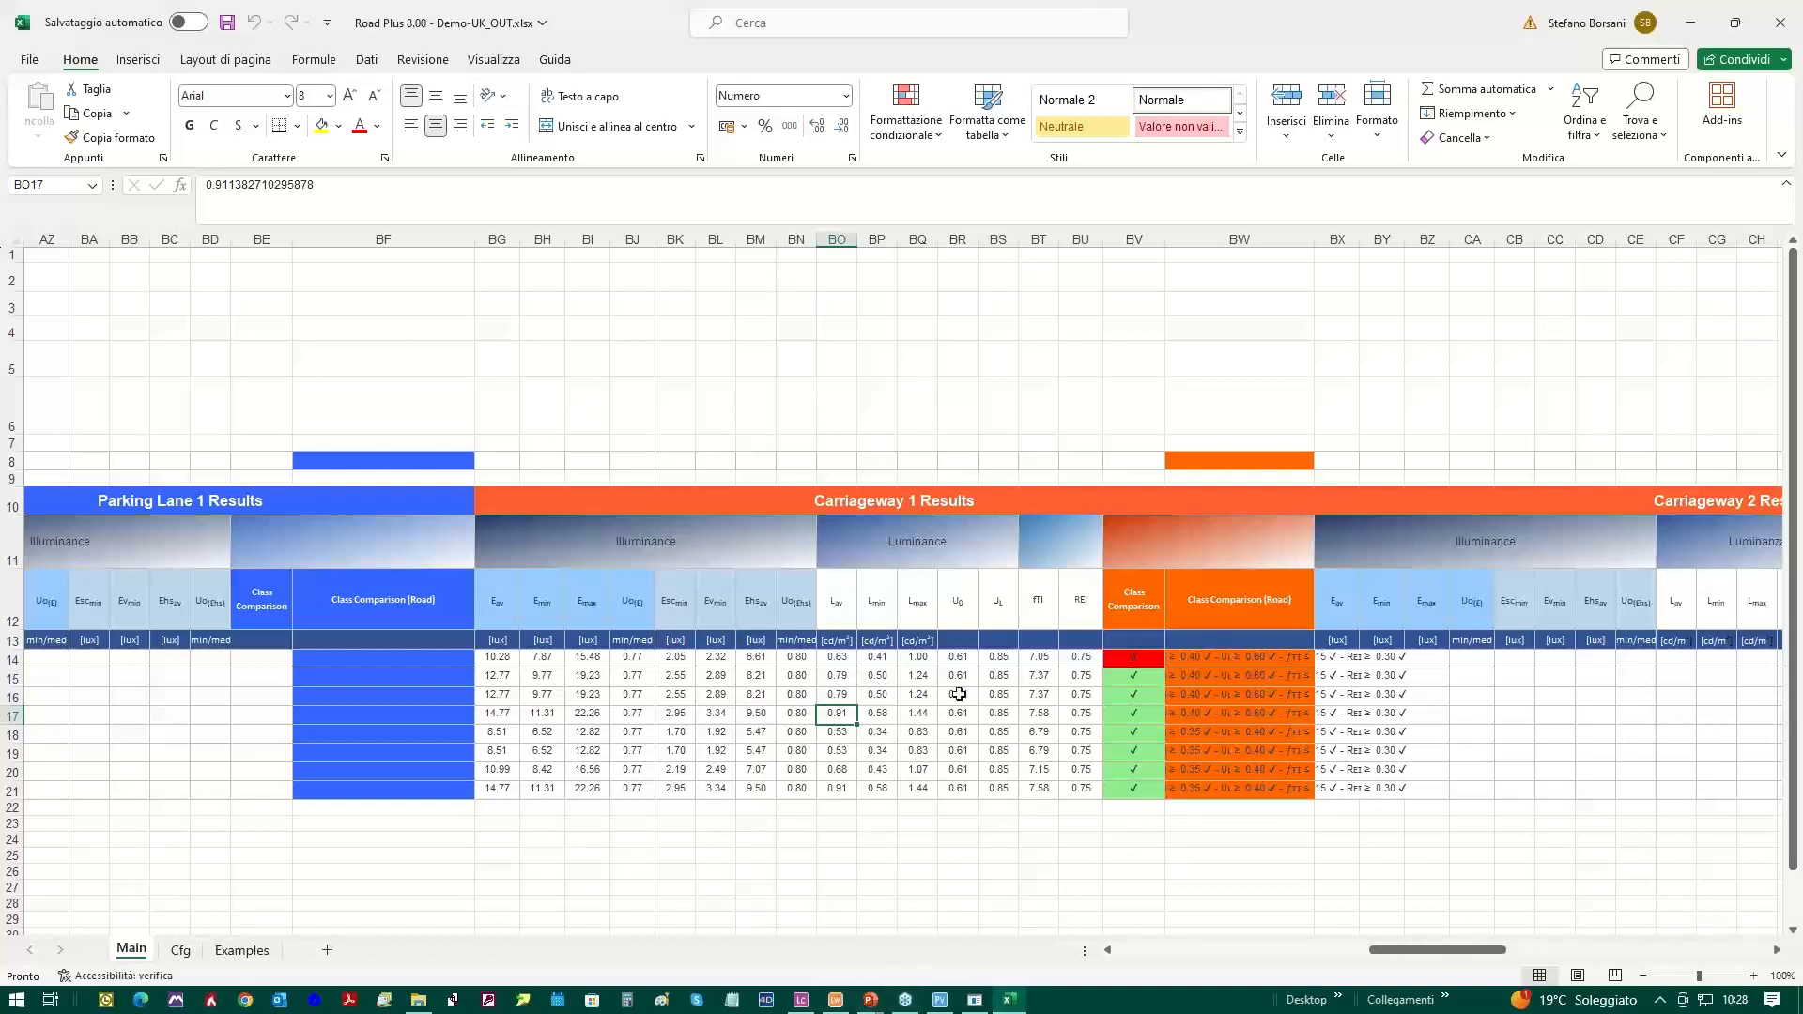
{"action": "left_click", "coordinate": [1139, 714]}
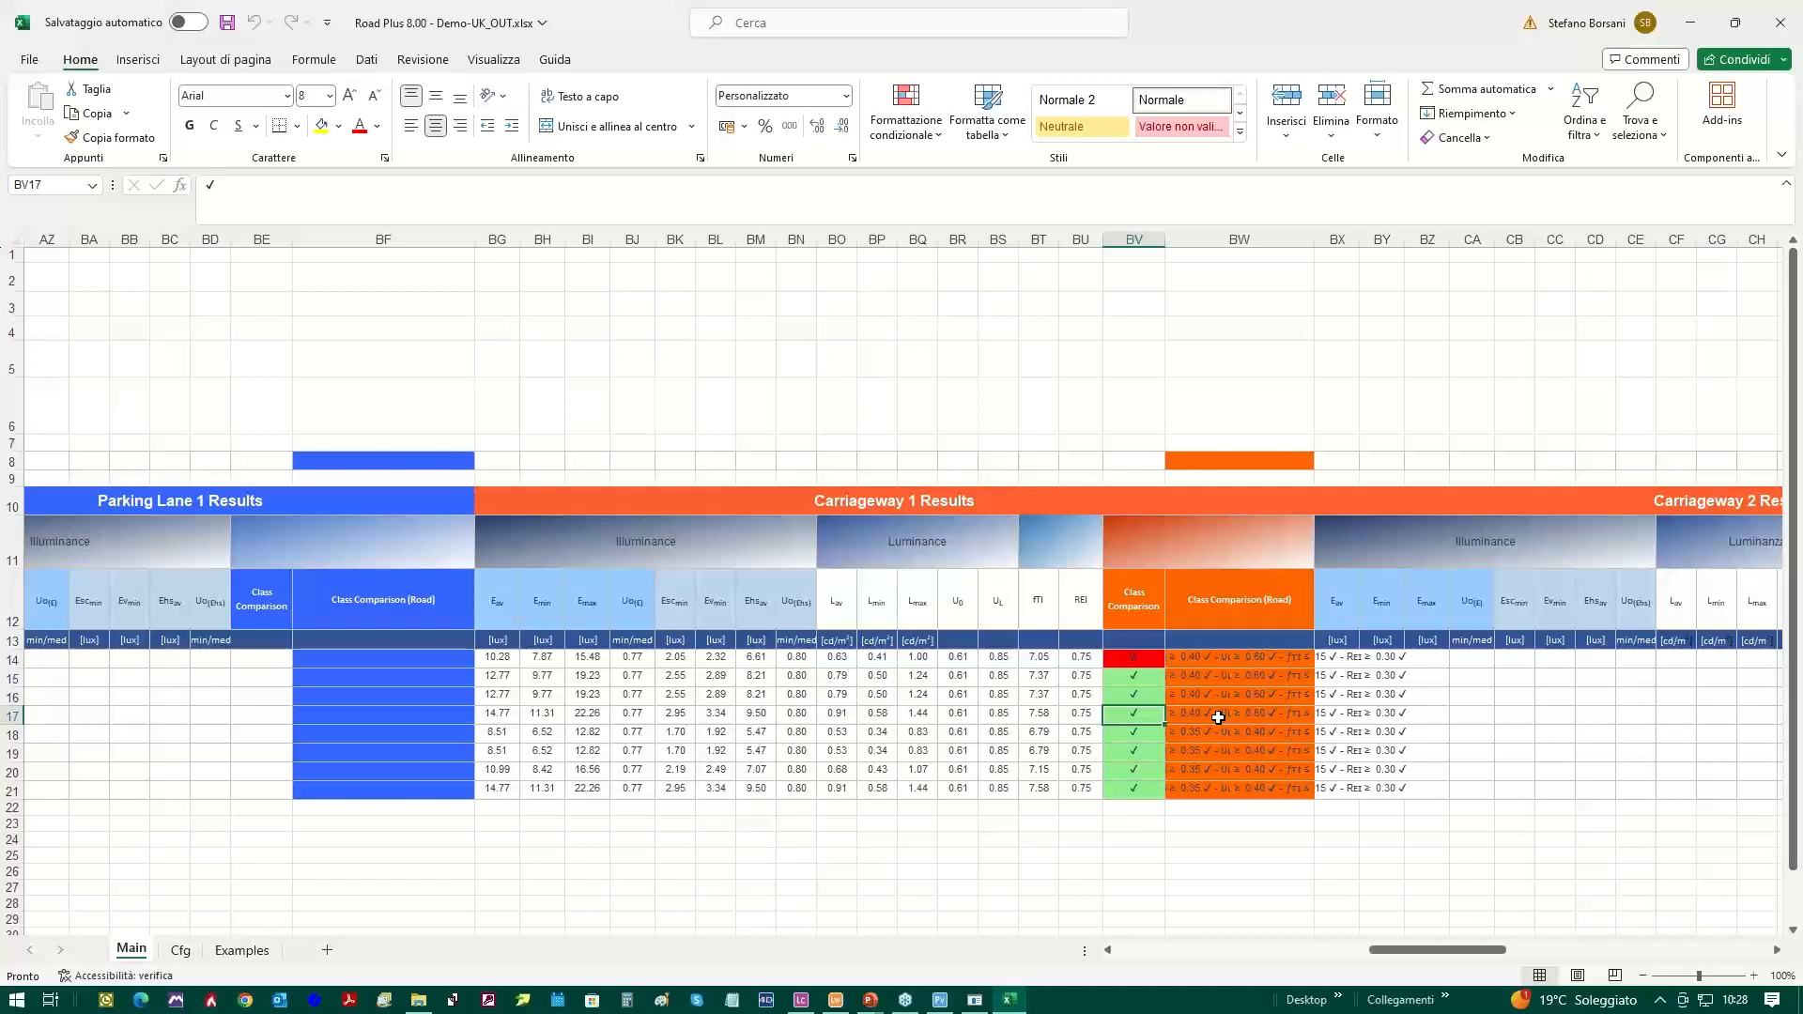
{"action": "key", "text": "Left"}
{"action": "key", "text": "Left"}
{"action": "key", "text": "Left"}
{"action": "key", "text": "Left"}
{"action": "key", "text": "Left"}
{"action": "key", "text": "Left"}
{"action": "key", "text": "Left"}
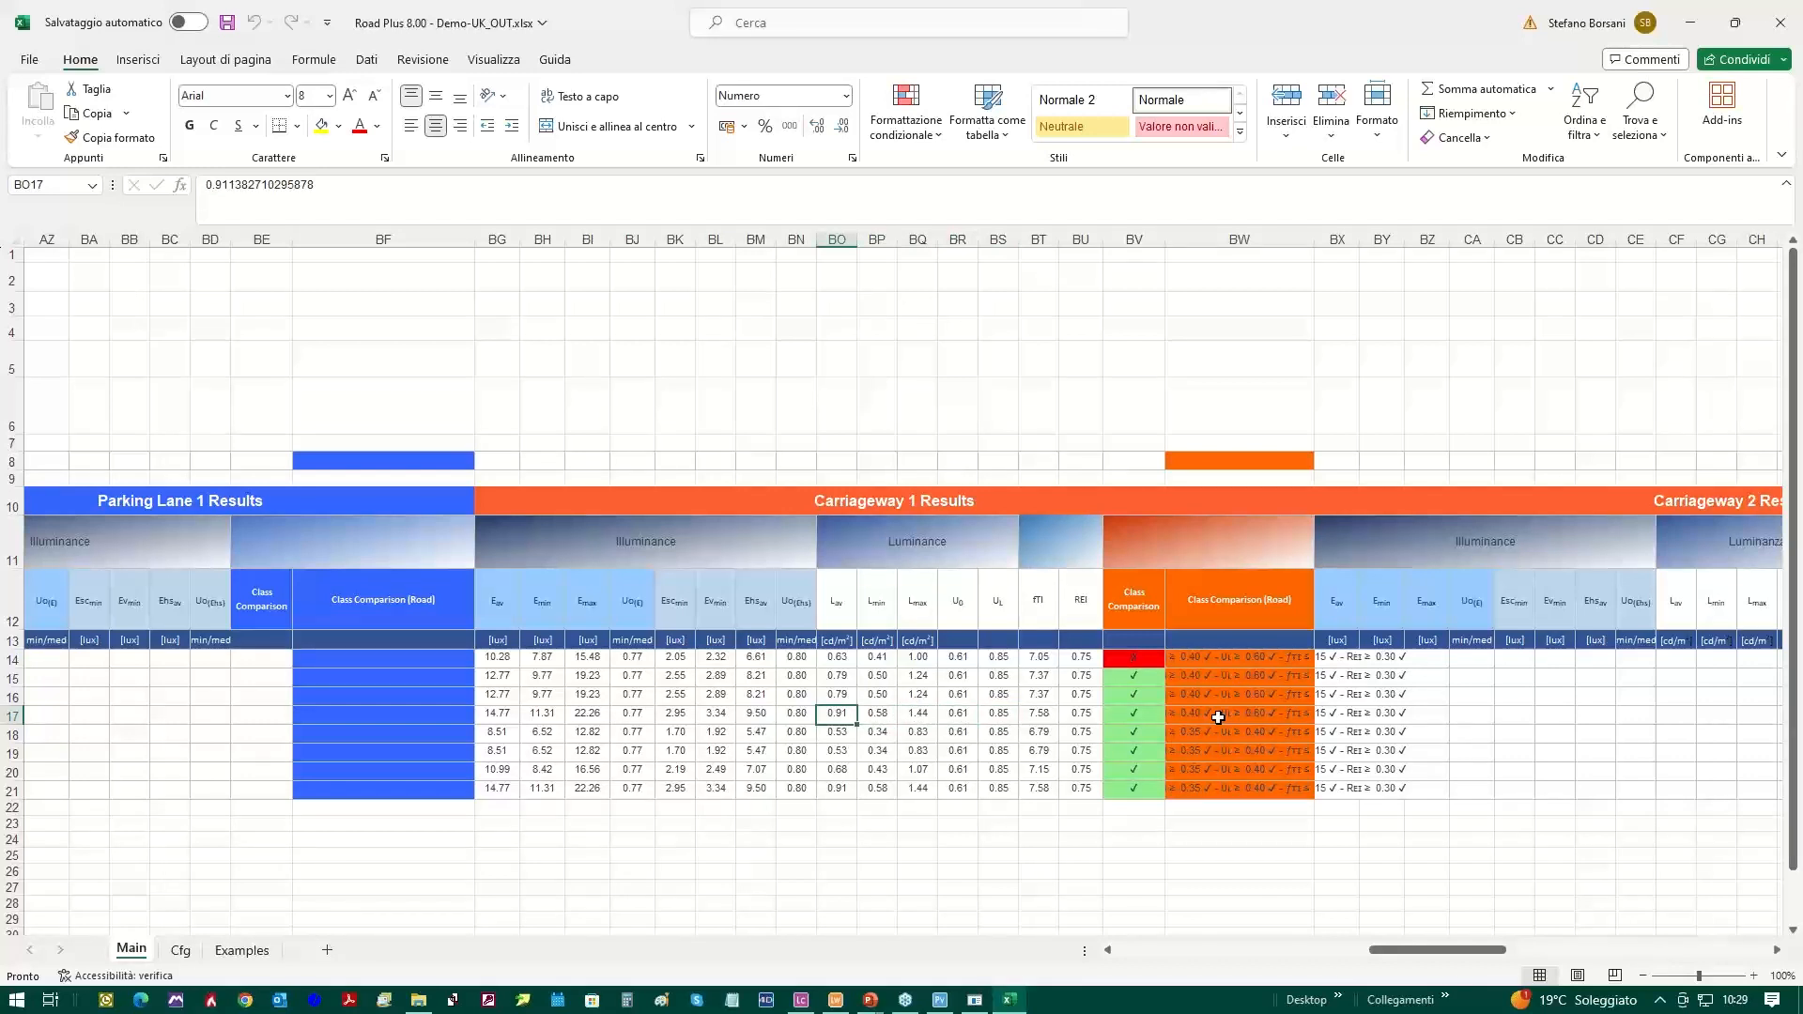
Show the full Class Comparison [Road] criteria for row 17 under Carriageway 1 Results.
{"action": "key", "text": "Right"}
{"action": "key", "text": "Right"}
{"action": "key", "text": "Right"}
{"action": "key", "text": "Right"}
{"action": "key", "text": "Right"}
{"action": "key", "text": "Right"}
{"action": "key", "text": "Right"}
{"action": "key", "text": "Right"}
{"action": "key", "text": "Right"}
{"action": "key", "text": "Right"}
{"action": "key", "text": "Right"}
{"action": "key", "text": "Right"}
{"action": "key", "text": "Right"}
{"action": "key", "text": "Right"}
{"action": "key", "text": "Right"}
{"action": "key", "text": "Right"}
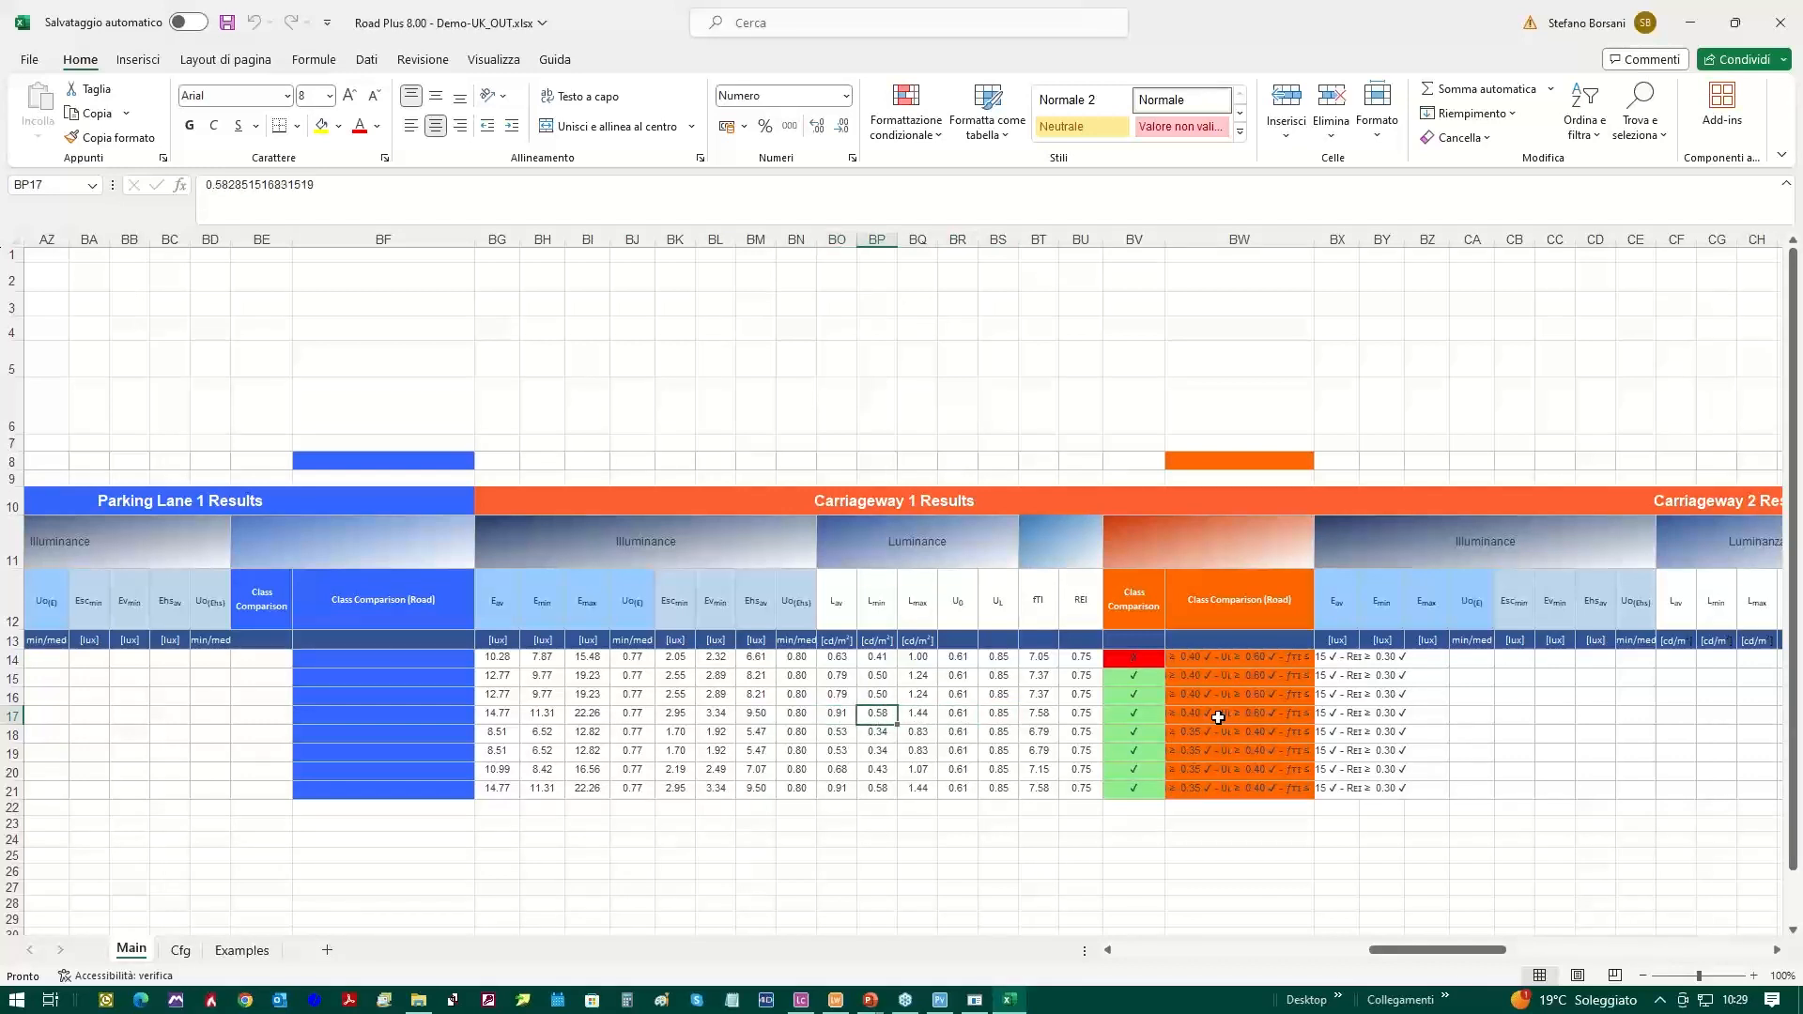
{"action": "key", "text": "Left"}
{"action": "key", "text": "Left"}
{"action": "key", "text": "Left"}
{"action": "key", "text": "Left"}
{"action": "key", "text": "Left"}
{"action": "key", "text": "Left"}
{"action": "key", "text": "Left"}
{"action": "key", "text": "Left"}
{"action": "key", "text": "Left"}
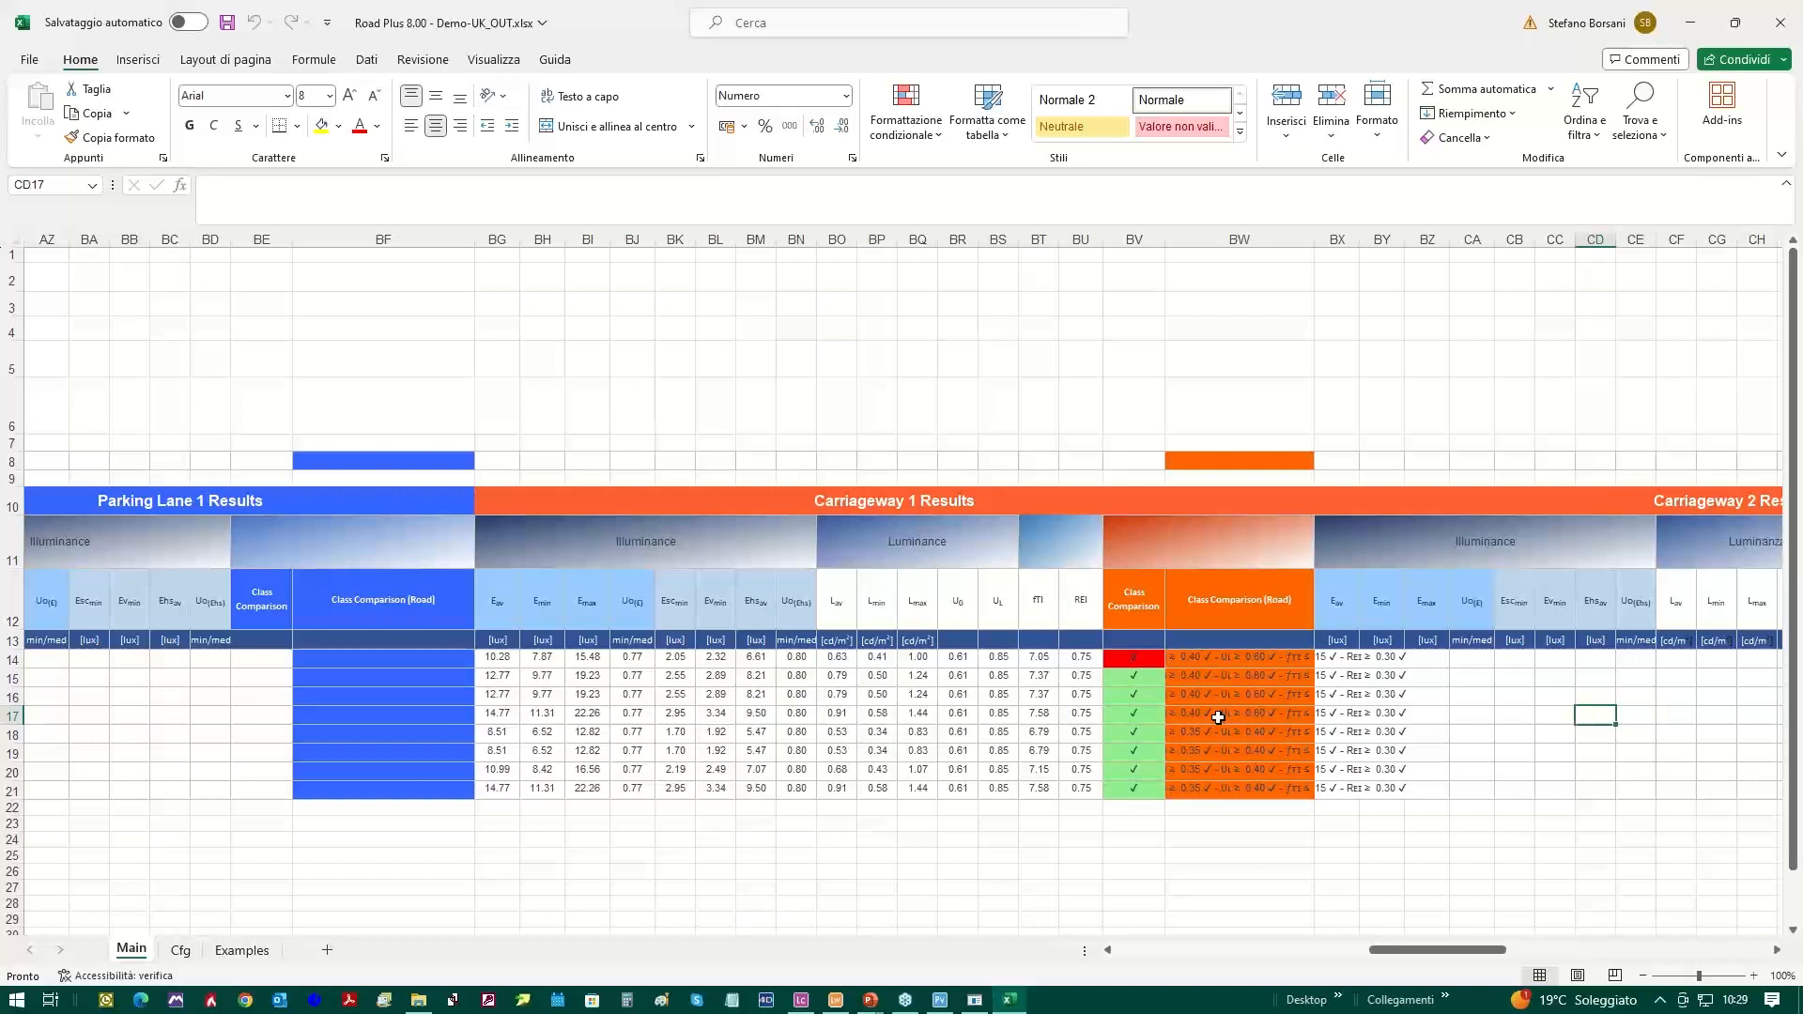
{"action": "key", "text": "Right"}
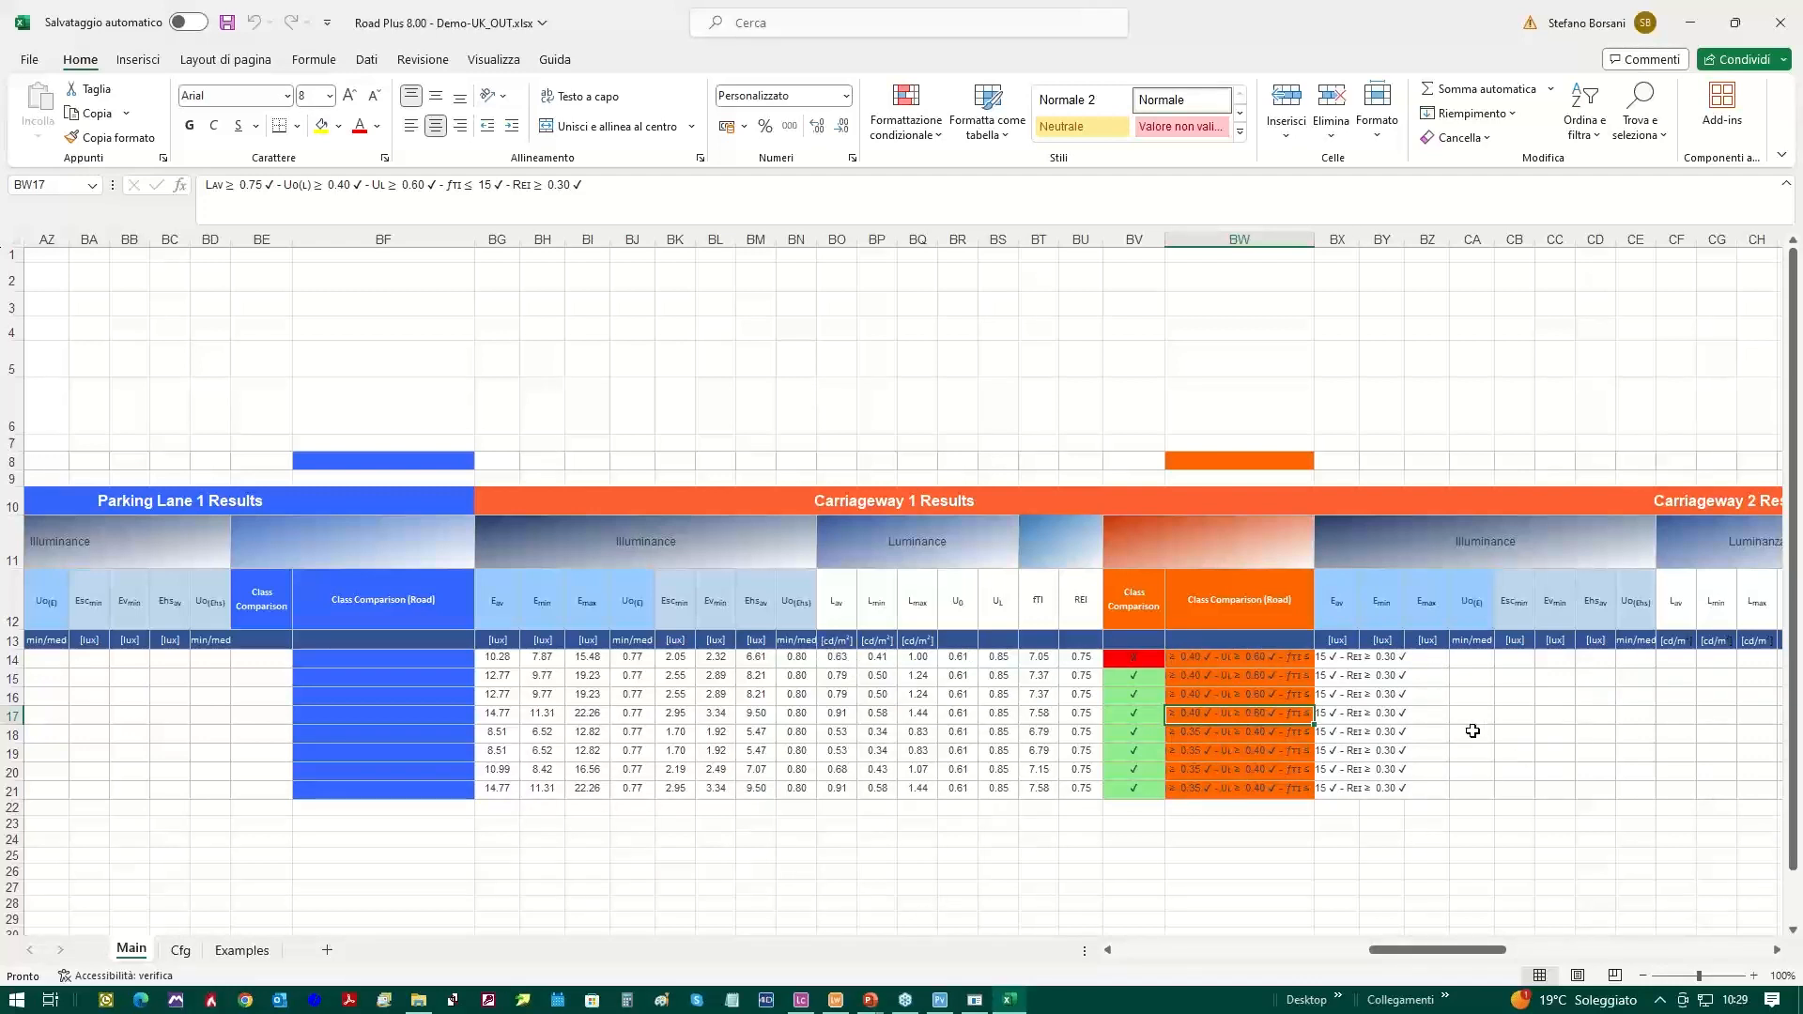
Look through row 14 of the Carriageway 2, Parking Lane 2 and Sidewalk 2 results.
{"action": "left_click", "coordinate": [1472, 660]}
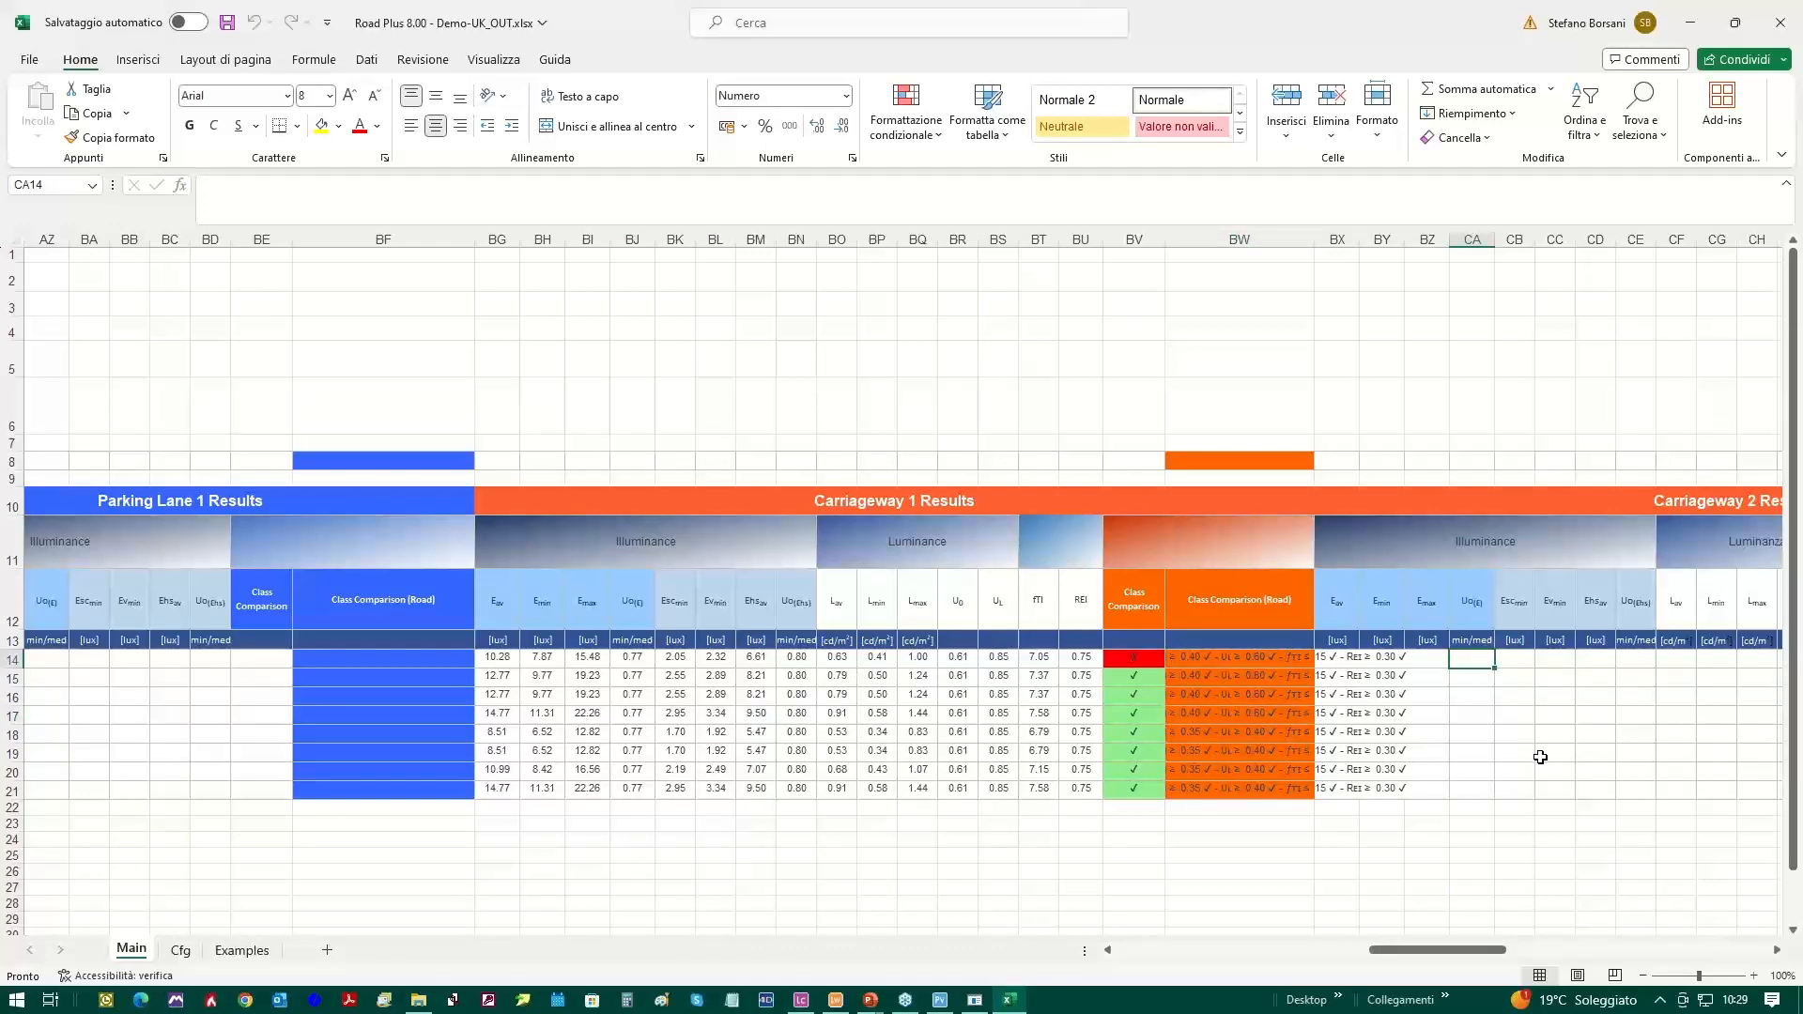
{"action": "key", "text": "Right"}
{"action": "key", "text": "Right"}
{"action": "key", "text": "Right"}
{"action": "key", "text": "Right"}
{"action": "key", "text": "Right"}
{"action": "key", "text": "Right"}
{"action": "key", "text": "Right"}
{"action": "key", "text": "Right"}
{"action": "key", "text": "Right"}
{"action": "key", "text": "Right"}
{"action": "key", "text": "Right"}
{"action": "key", "text": "Right"}
{"action": "key", "text": "Right"}
{"action": "key", "text": "Right"}
{"action": "key", "text": "Right"}
{"action": "key", "text": "Right"}
{"action": "key", "text": "Right"}
{"action": "key", "text": "Right"}
{"action": "key", "text": "Right"}
{"action": "key", "text": "Right"}
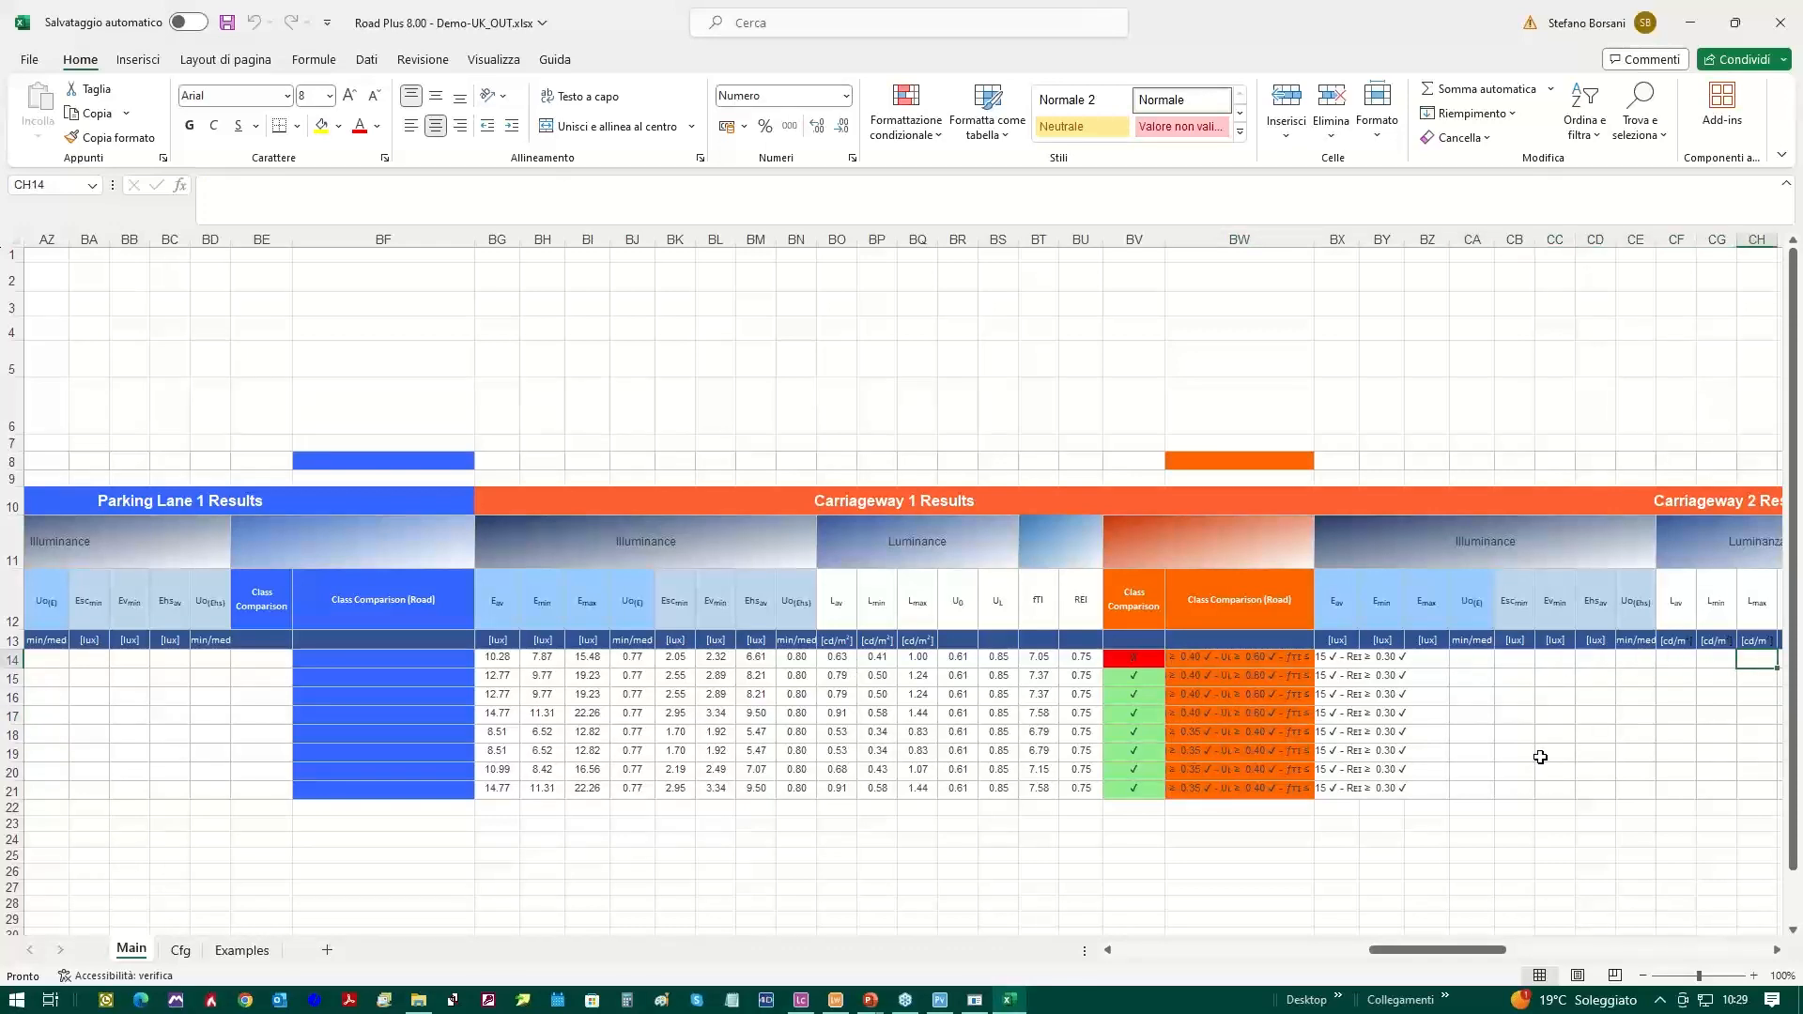
{"action": "key", "text": "Right"}
{"action": "key", "text": "Right"}
{"action": "key", "text": "Right"}
{"action": "key", "text": "Right"}
{"action": "key", "text": "Right"}
{"action": "key", "text": "Right"}
{"action": "key", "text": "Right"}
{"action": "key", "text": "Right"}
{"action": "key", "text": "Right"}
{"action": "key", "text": "Right"}
{"action": "key", "text": "Right"}
{"action": "key", "text": "Right"}
{"action": "key", "text": "Right"}
{"action": "key", "text": "Right"}
{"action": "key", "text": "Right"}
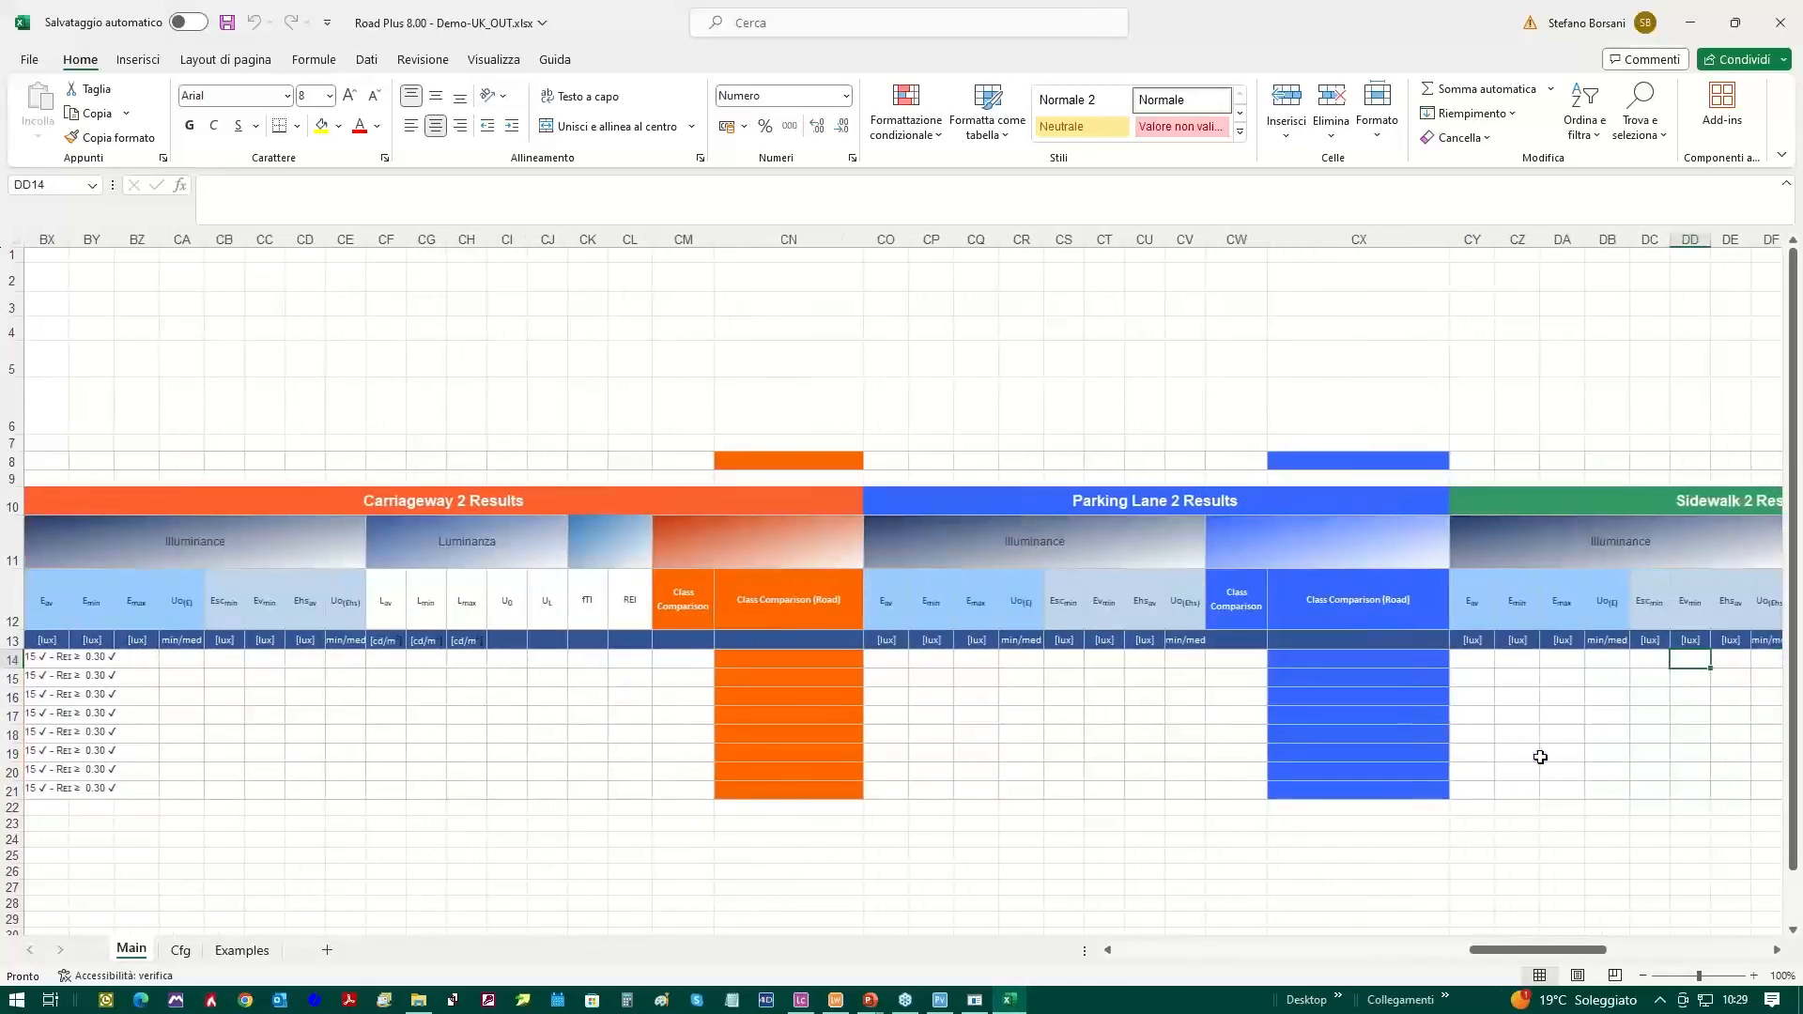
Review the Energy Efficiency Assessment and Luminaire Data of row 14, ending on its driving current cell.
{"action": "key", "text": "Right"}
{"action": "key", "text": "Right"}
{"action": "key", "text": "Right"}
{"action": "key", "text": "Right"}
{"action": "key", "text": "Right"}
{"action": "key", "text": "Right"}
{"action": "key", "text": "Right"}
{"action": "key", "text": "Right"}
{"action": "key", "text": "Right"}
{"action": "key", "text": "Right"}
{"action": "key", "text": "Right"}
{"action": "key", "text": "Right"}
{"action": "key", "text": "Right"}
{"action": "key", "text": "Right"}
{"action": "key", "text": "Right"}
{"action": "key", "text": "Right"}
{"action": "key", "text": "Right"}
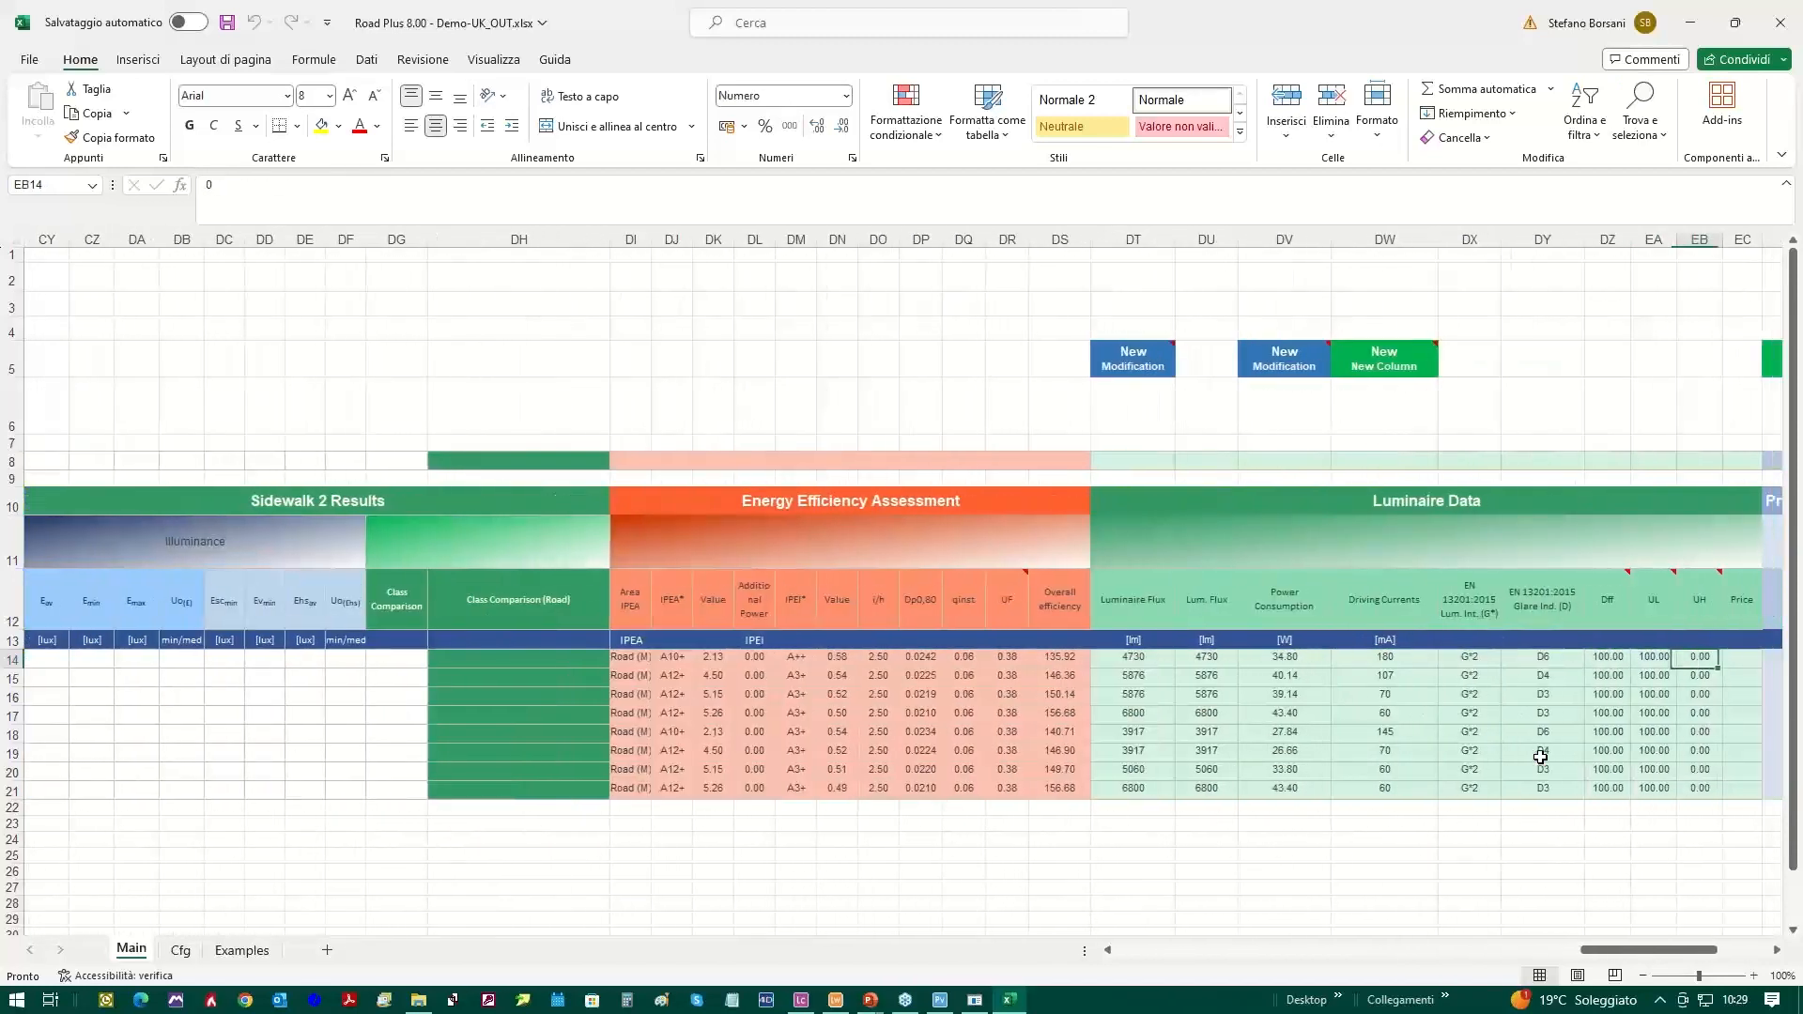
{"action": "key", "text": "Right"}
{"action": "key", "text": "Right"}
{"action": "key", "text": "Right"}
{"action": "key", "text": "Left"}
{"action": "key", "text": "Left"}
{"action": "key", "text": "Left"}
{"action": "key", "text": "Left"}
{"action": "key", "text": "Left"}
{"action": "key", "text": "Left"}
{"action": "key", "text": "Left"}
{"action": "key", "text": "Left"}
{"action": "key", "text": "Left"}
{"action": "key", "text": "Left"}
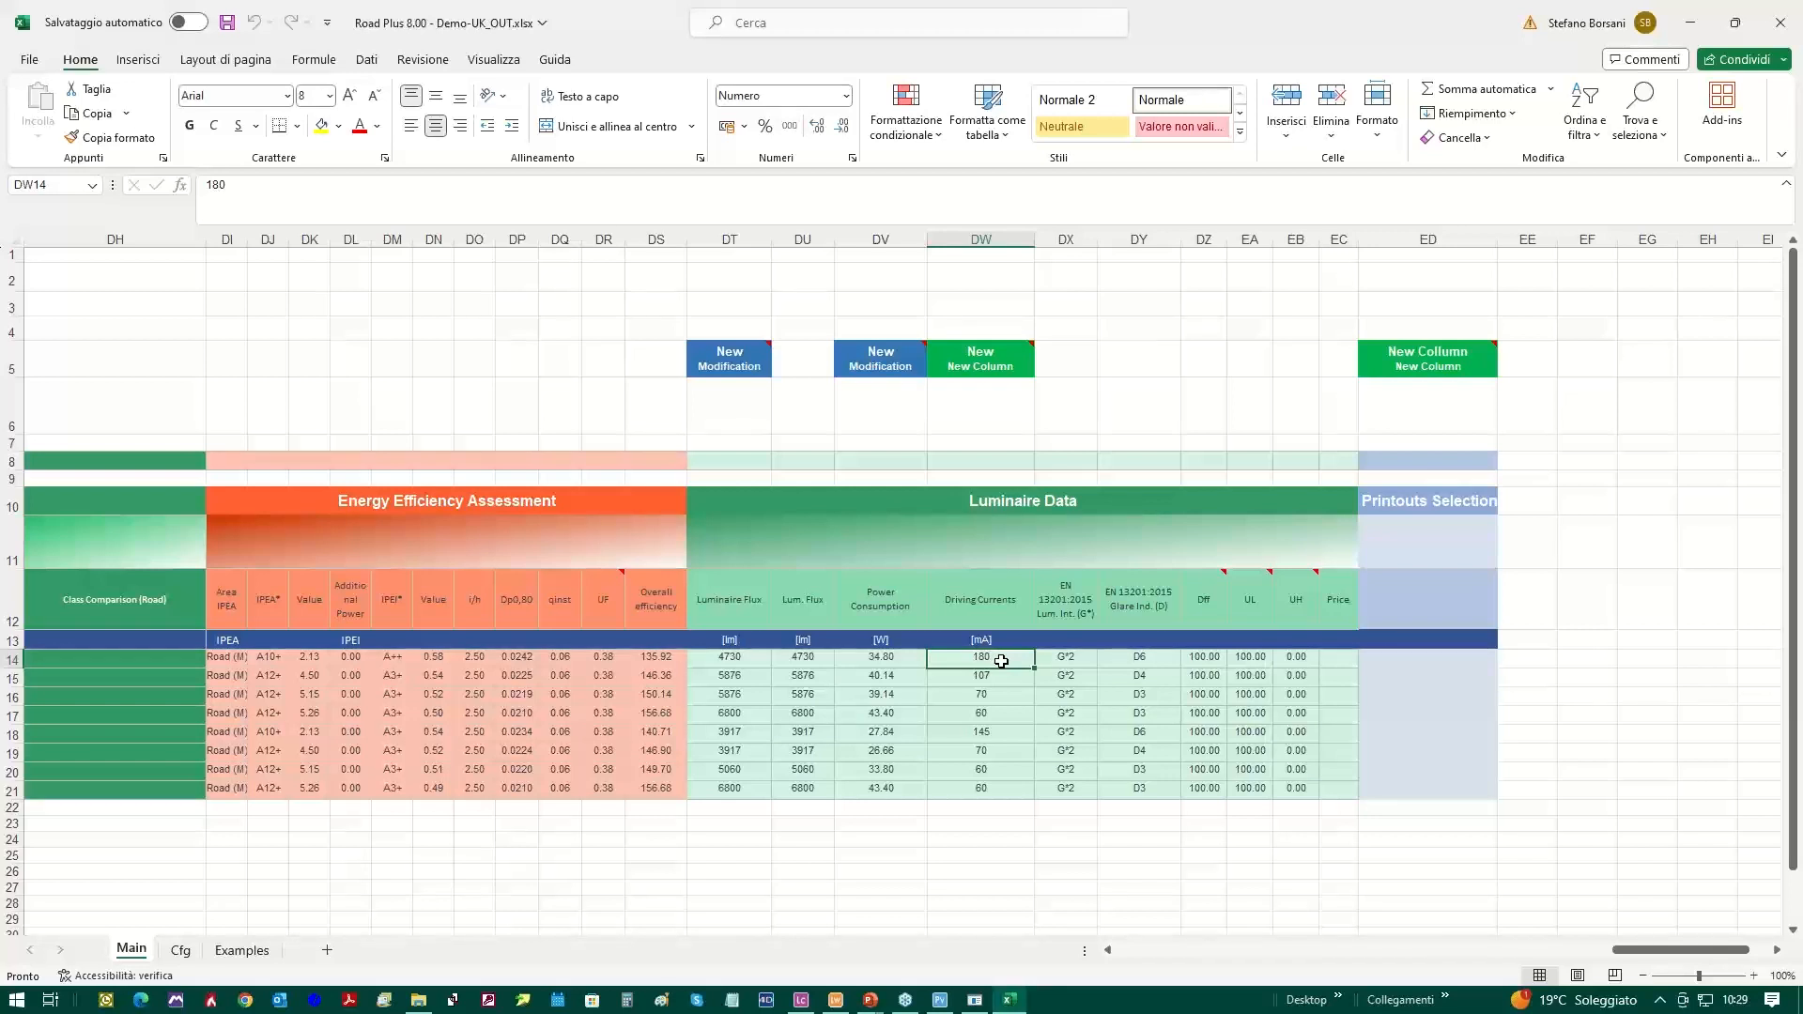
Switch to PhotoView and open the Flux-Power f(Current) table of the ITALO 1 X 5P5 S05 4-1M luminaire.
{"action": "left_click", "coordinate": [940, 999]}
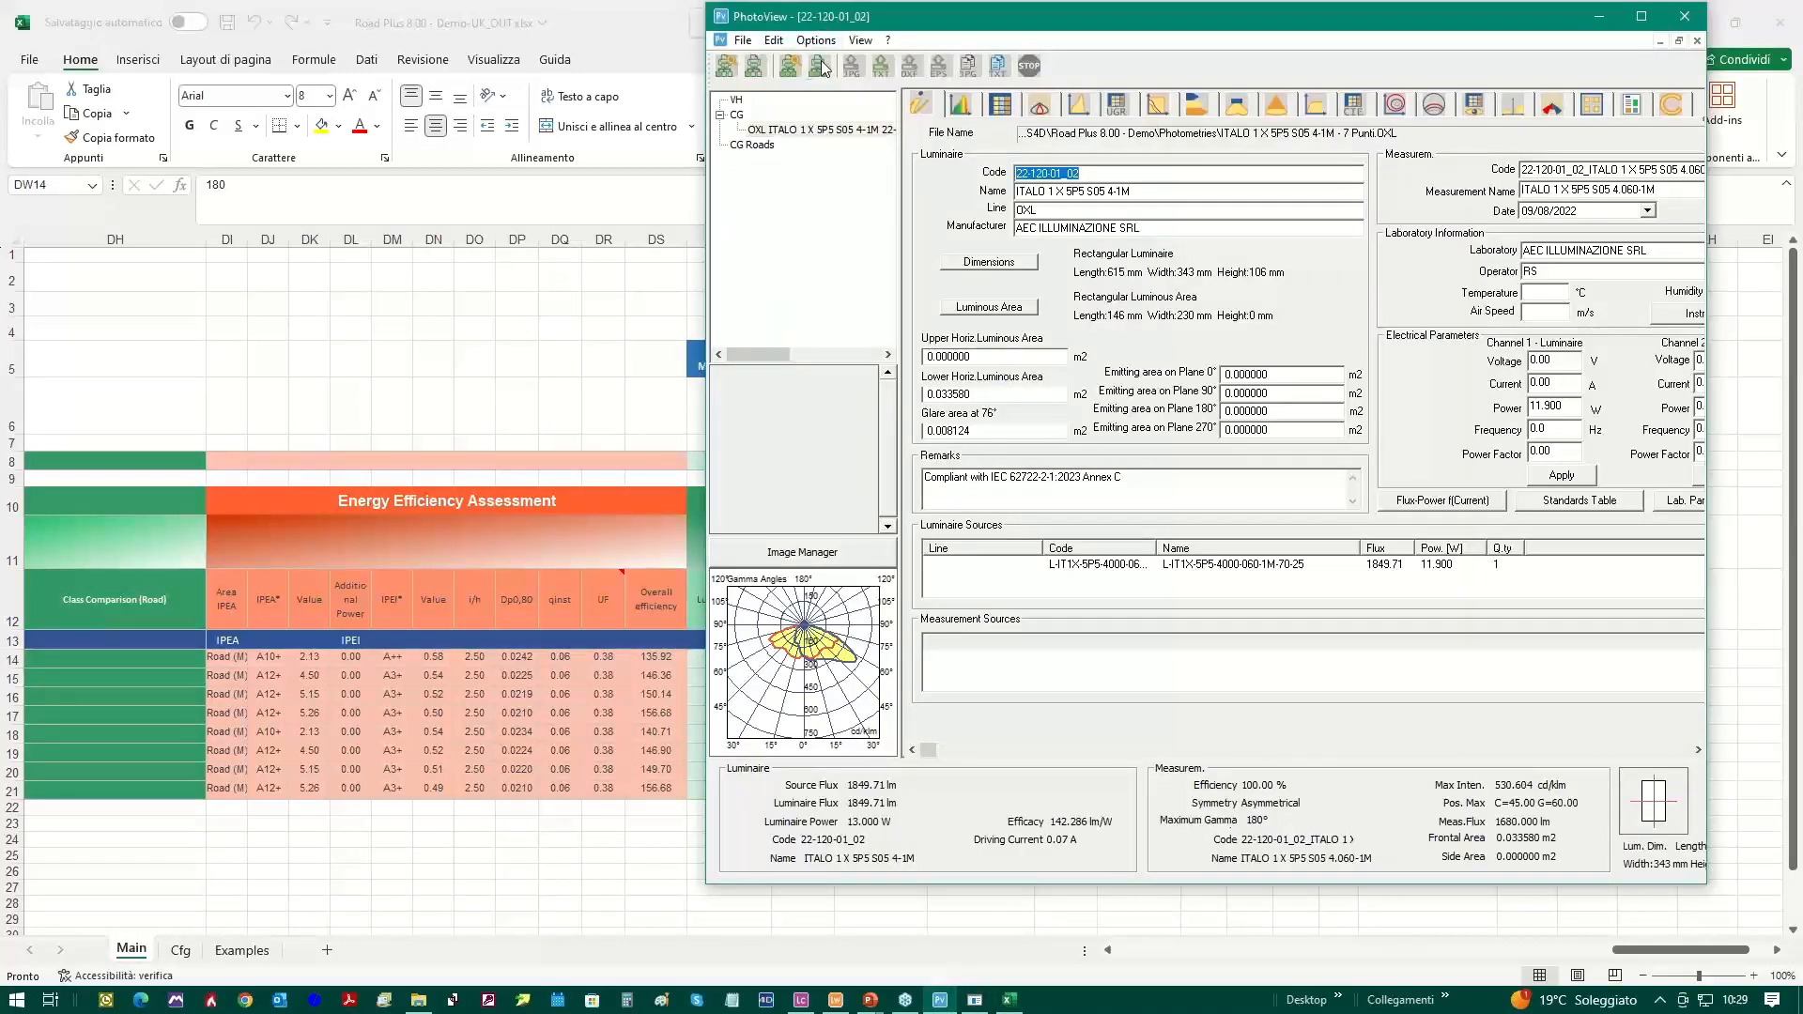
{"action": "left_click_drag", "start_coordinate": [1139, 191], "coordinate": [929, 193]}
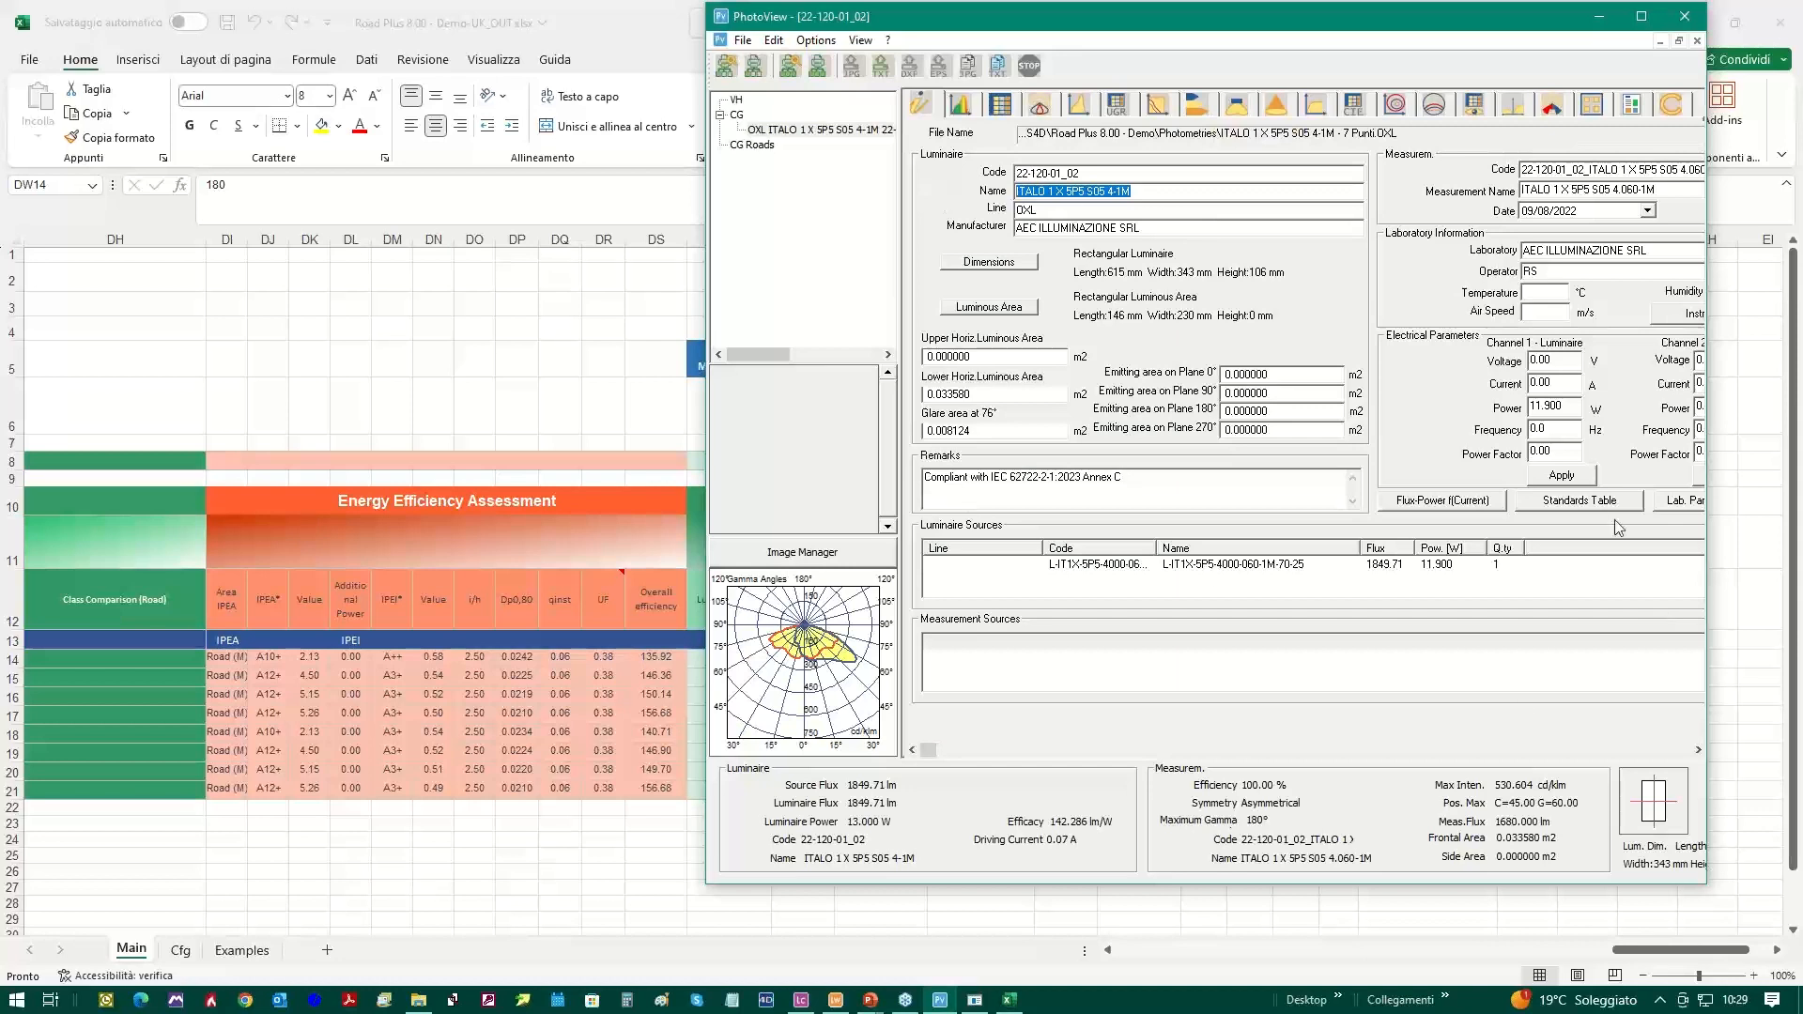
{"action": "left_click", "coordinate": [1447, 504]}
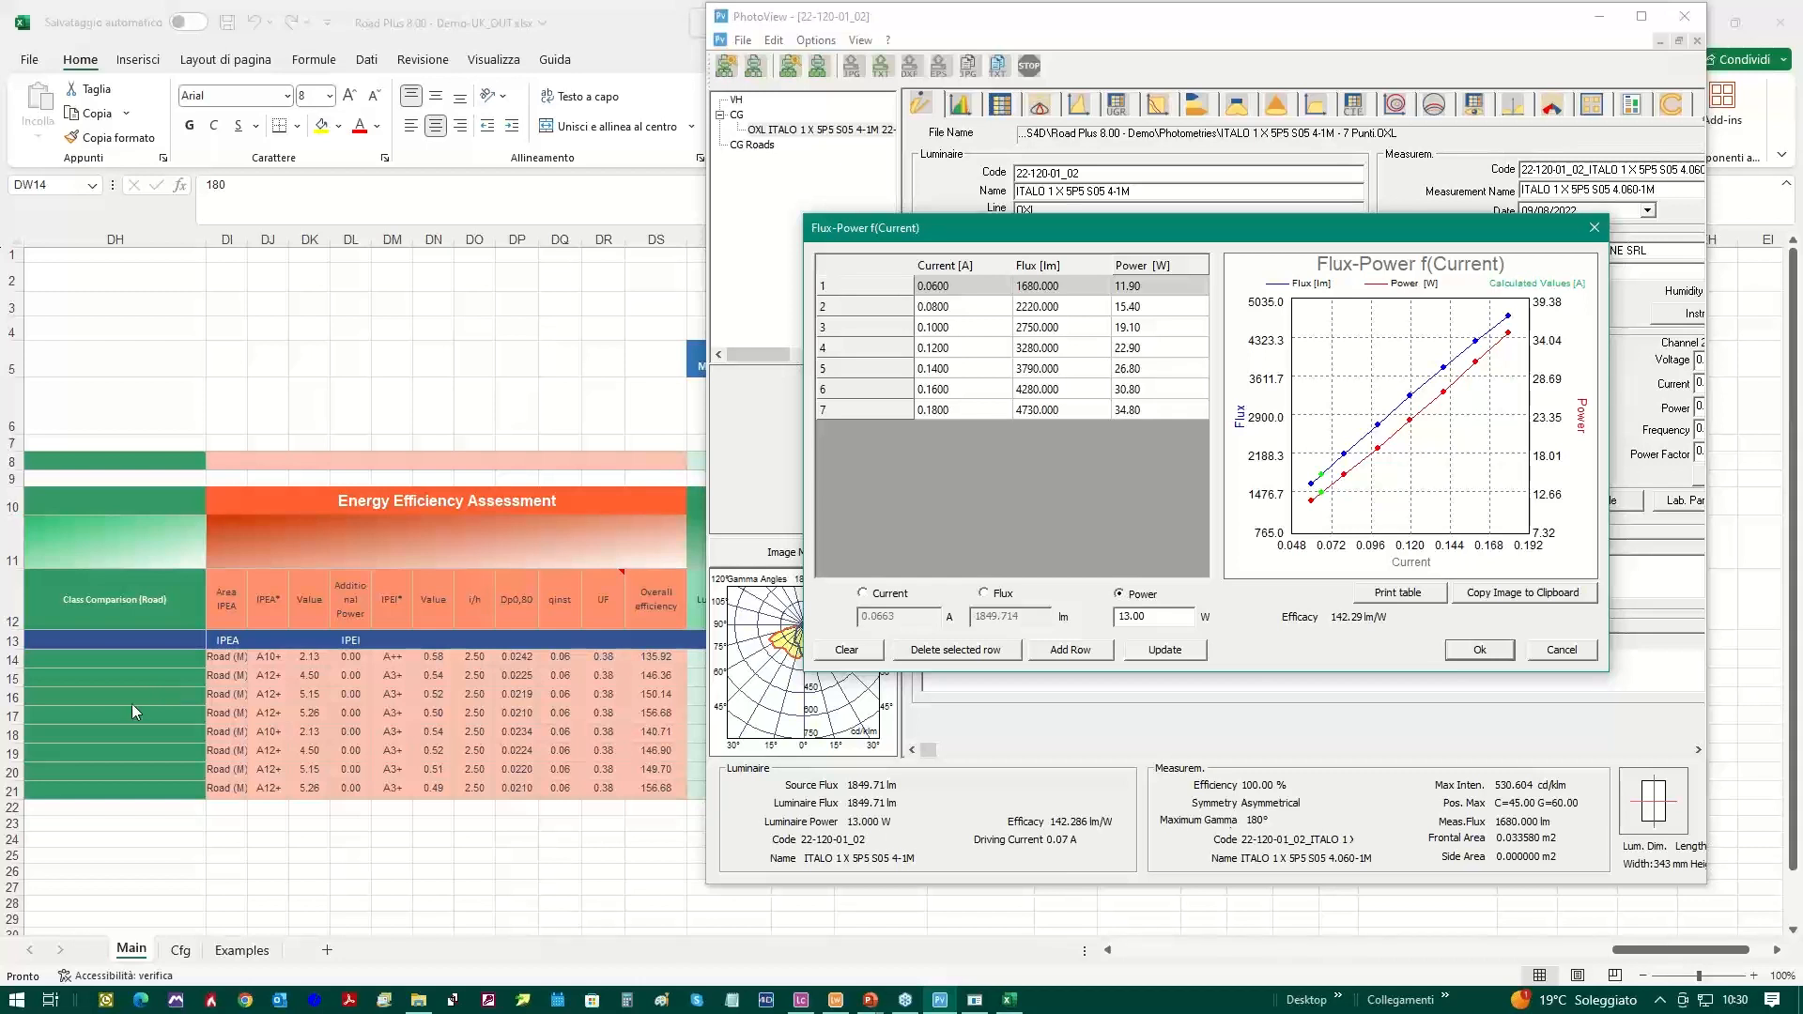
Return to the Excel output workbook and compare power consumption and driving current in rows 15 to 17.
{"action": "left_click", "coordinate": [536, 652]}
{"action": "left_click", "coordinate": [986, 674]}
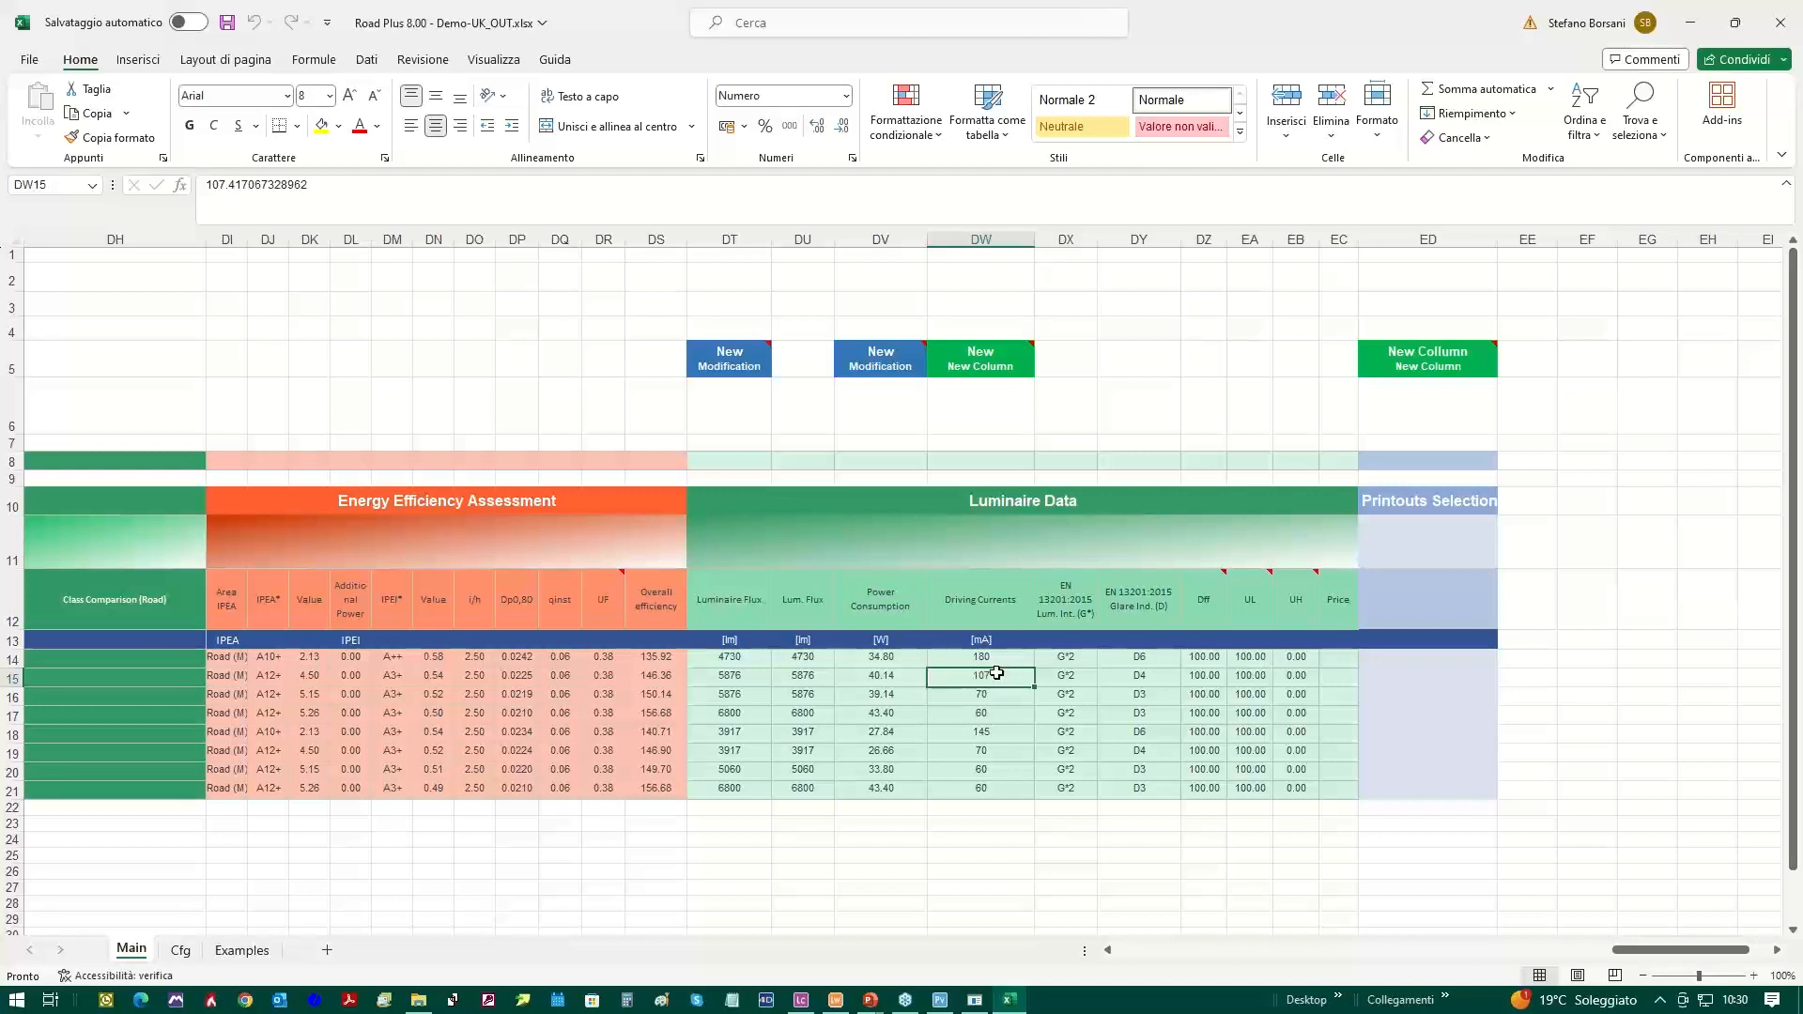
{"action": "left_click", "coordinate": [865, 680]}
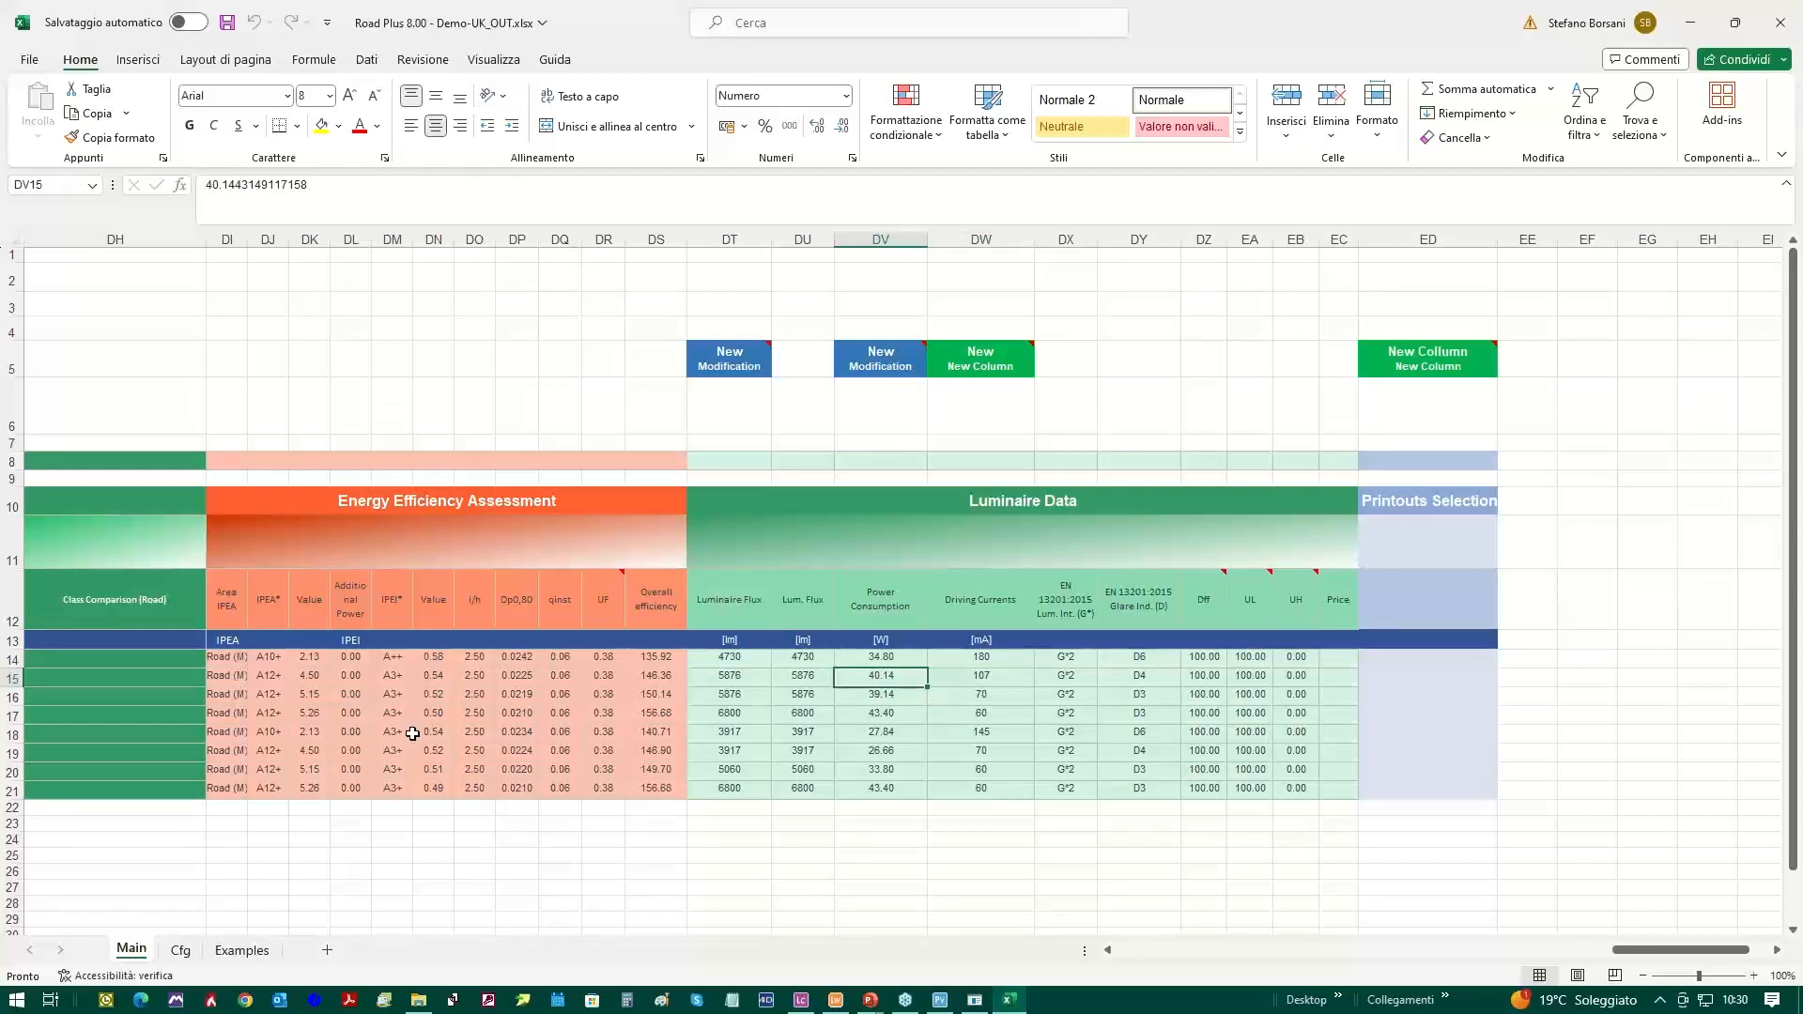
{"action": "key", "text": "Down"}
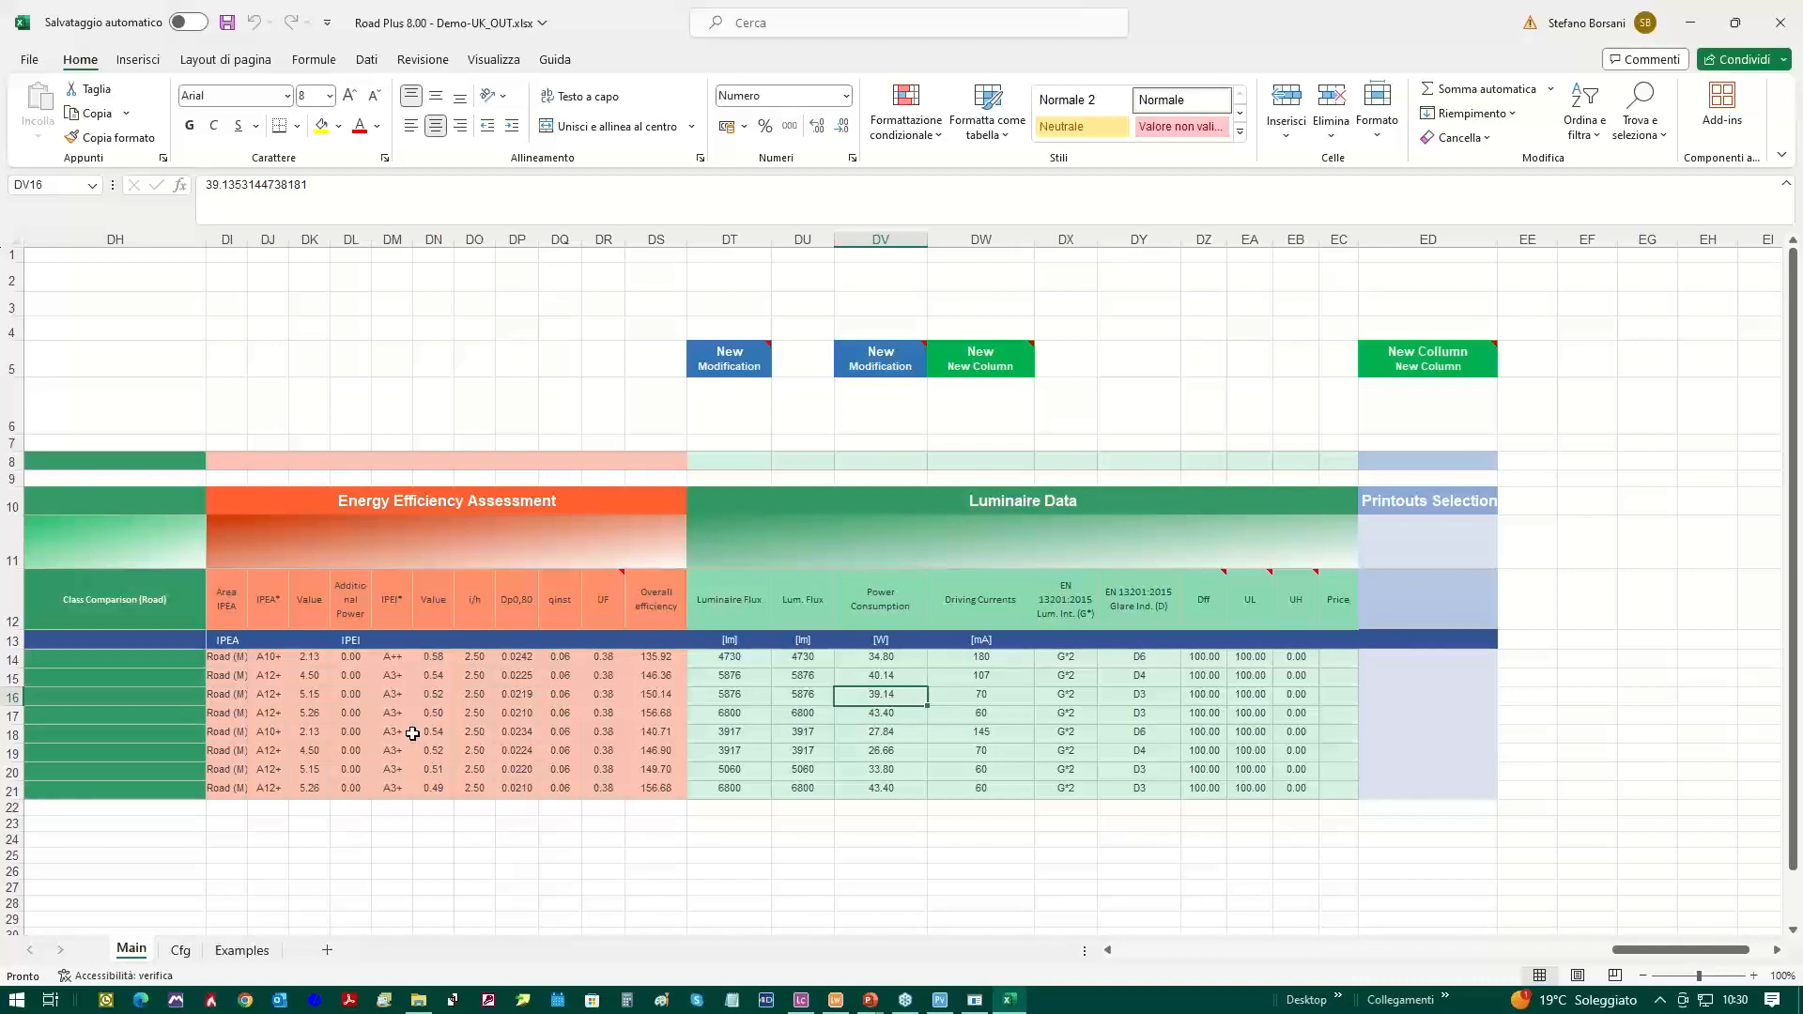
{"action": "key", "text": "Right"}
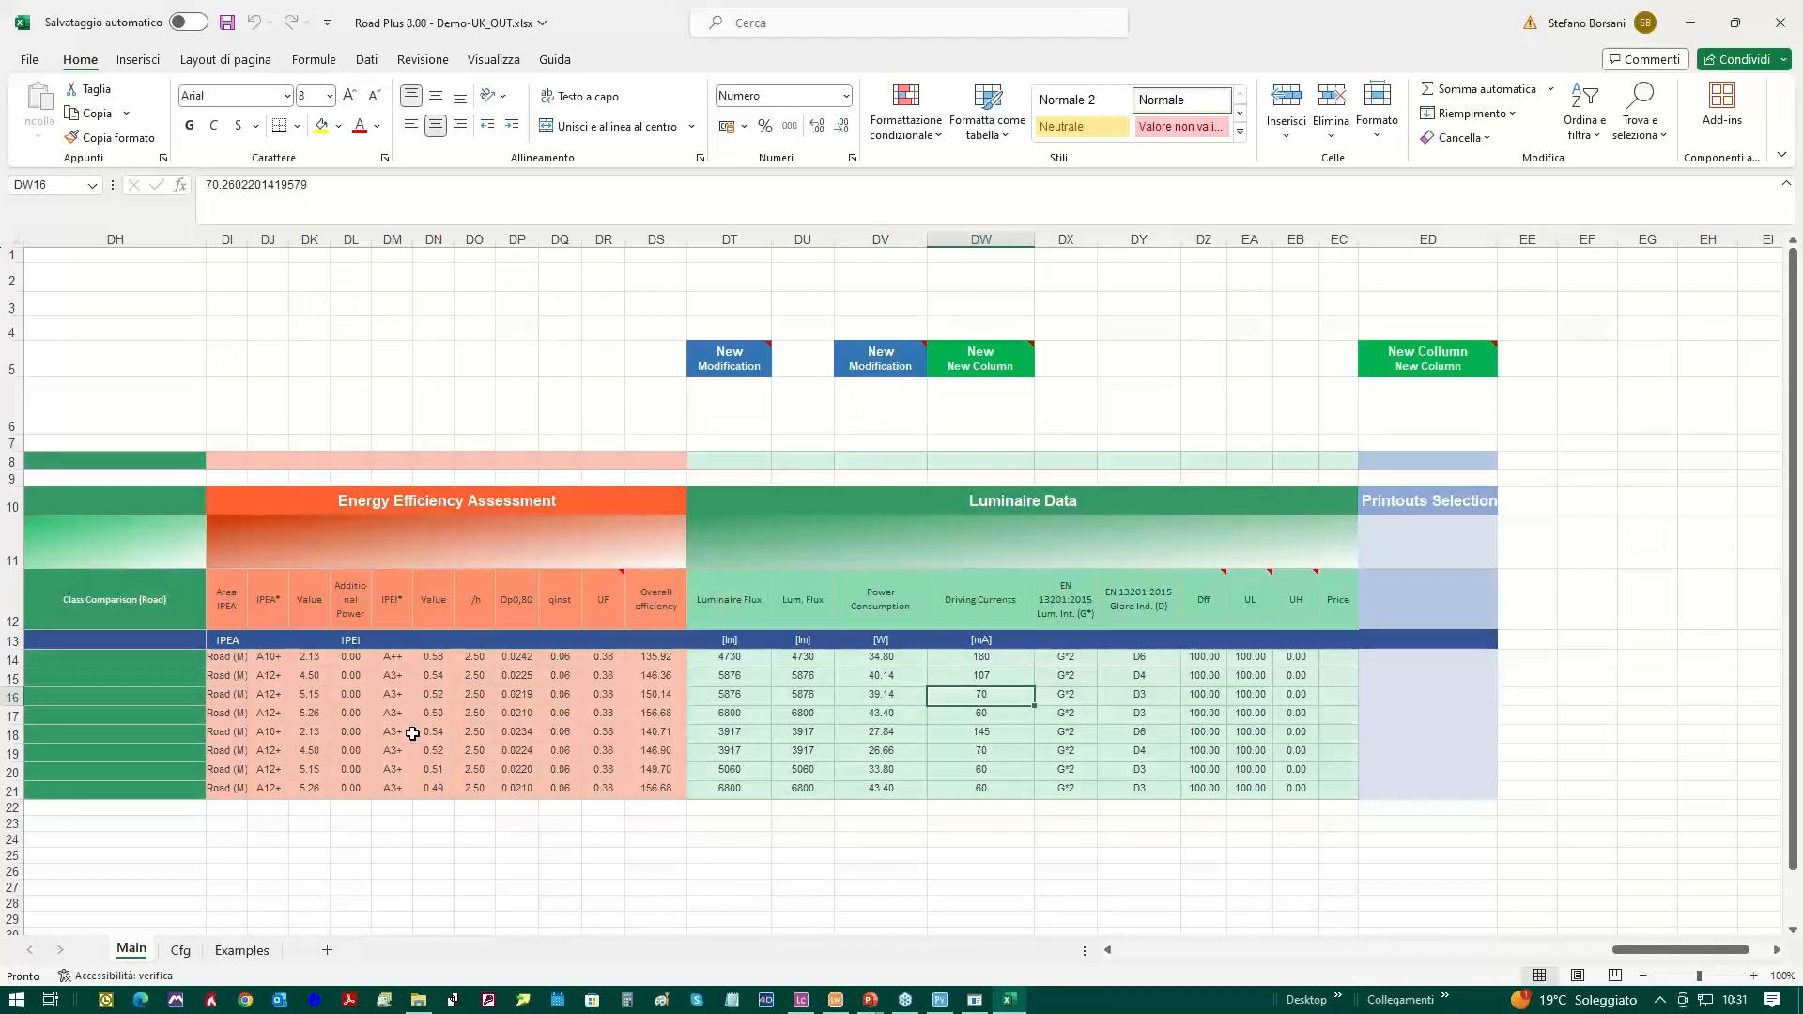
{"action": "key", "text": "Left"}
{"action": "key", "text": "Down"}
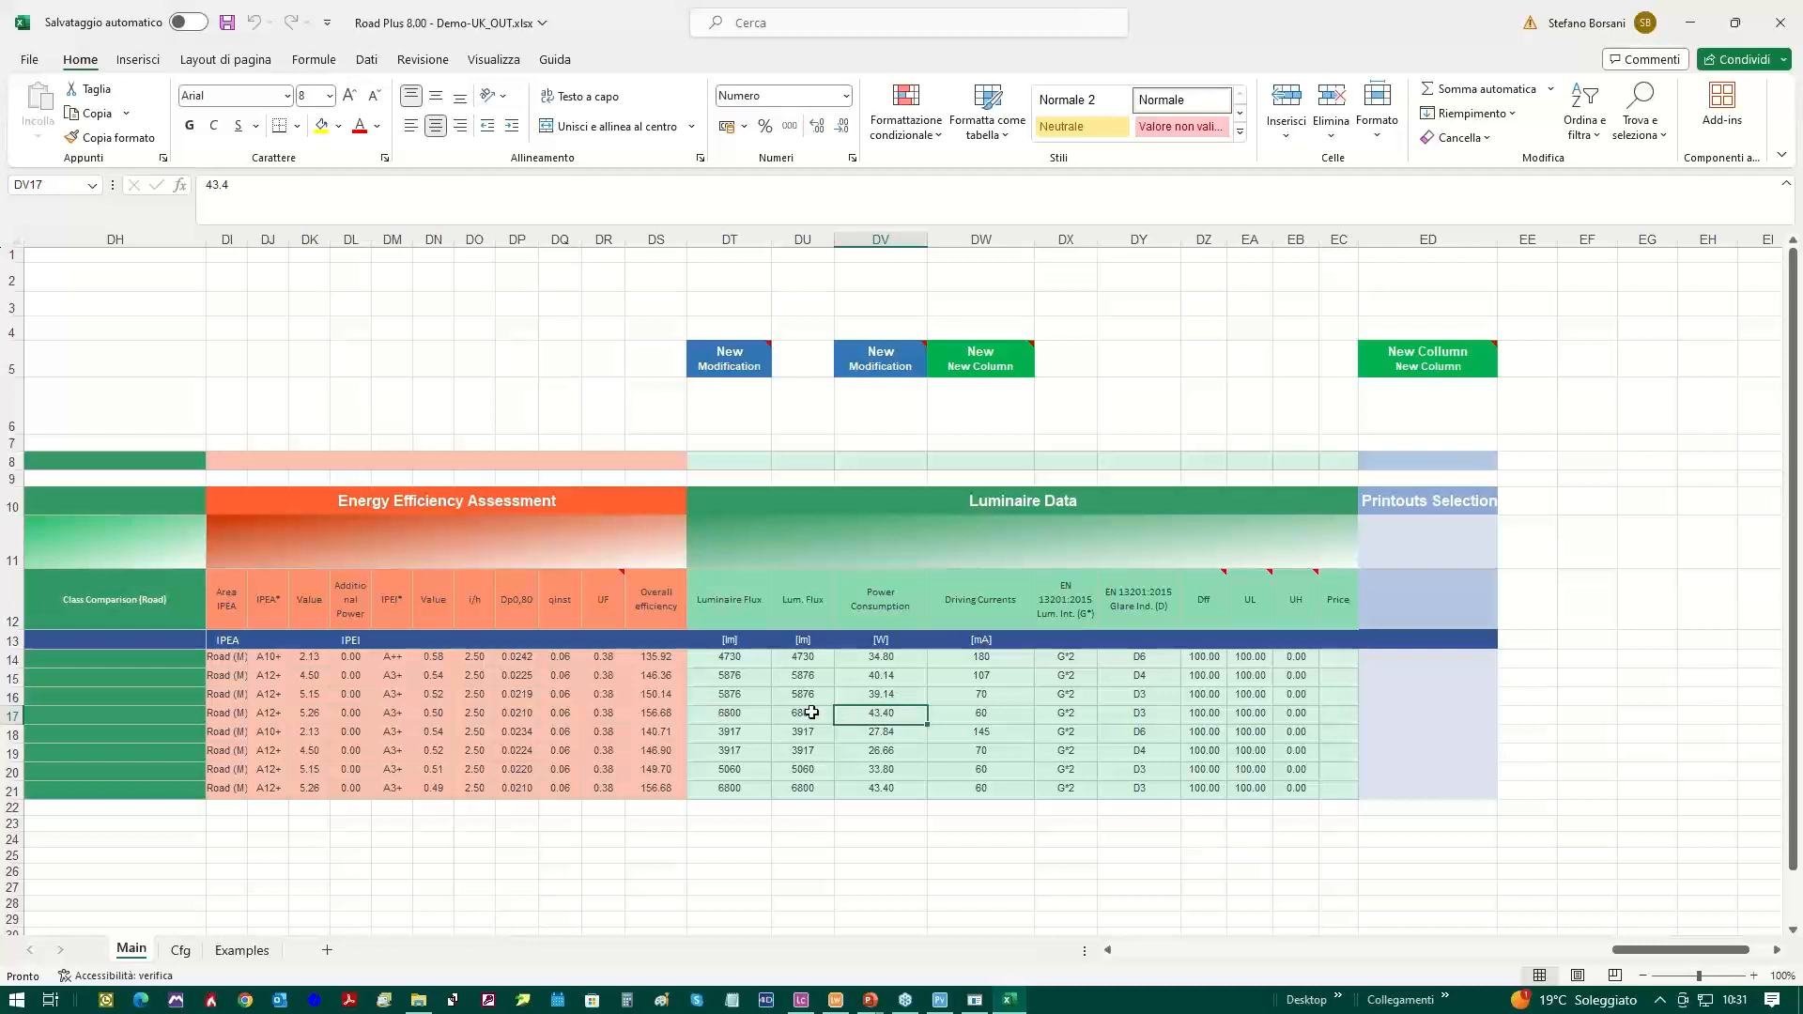
Compare the power consumption and driving current of the calculations in rows 18 and 19.
{"action": "left_click", "coordinate": [878, 738]}
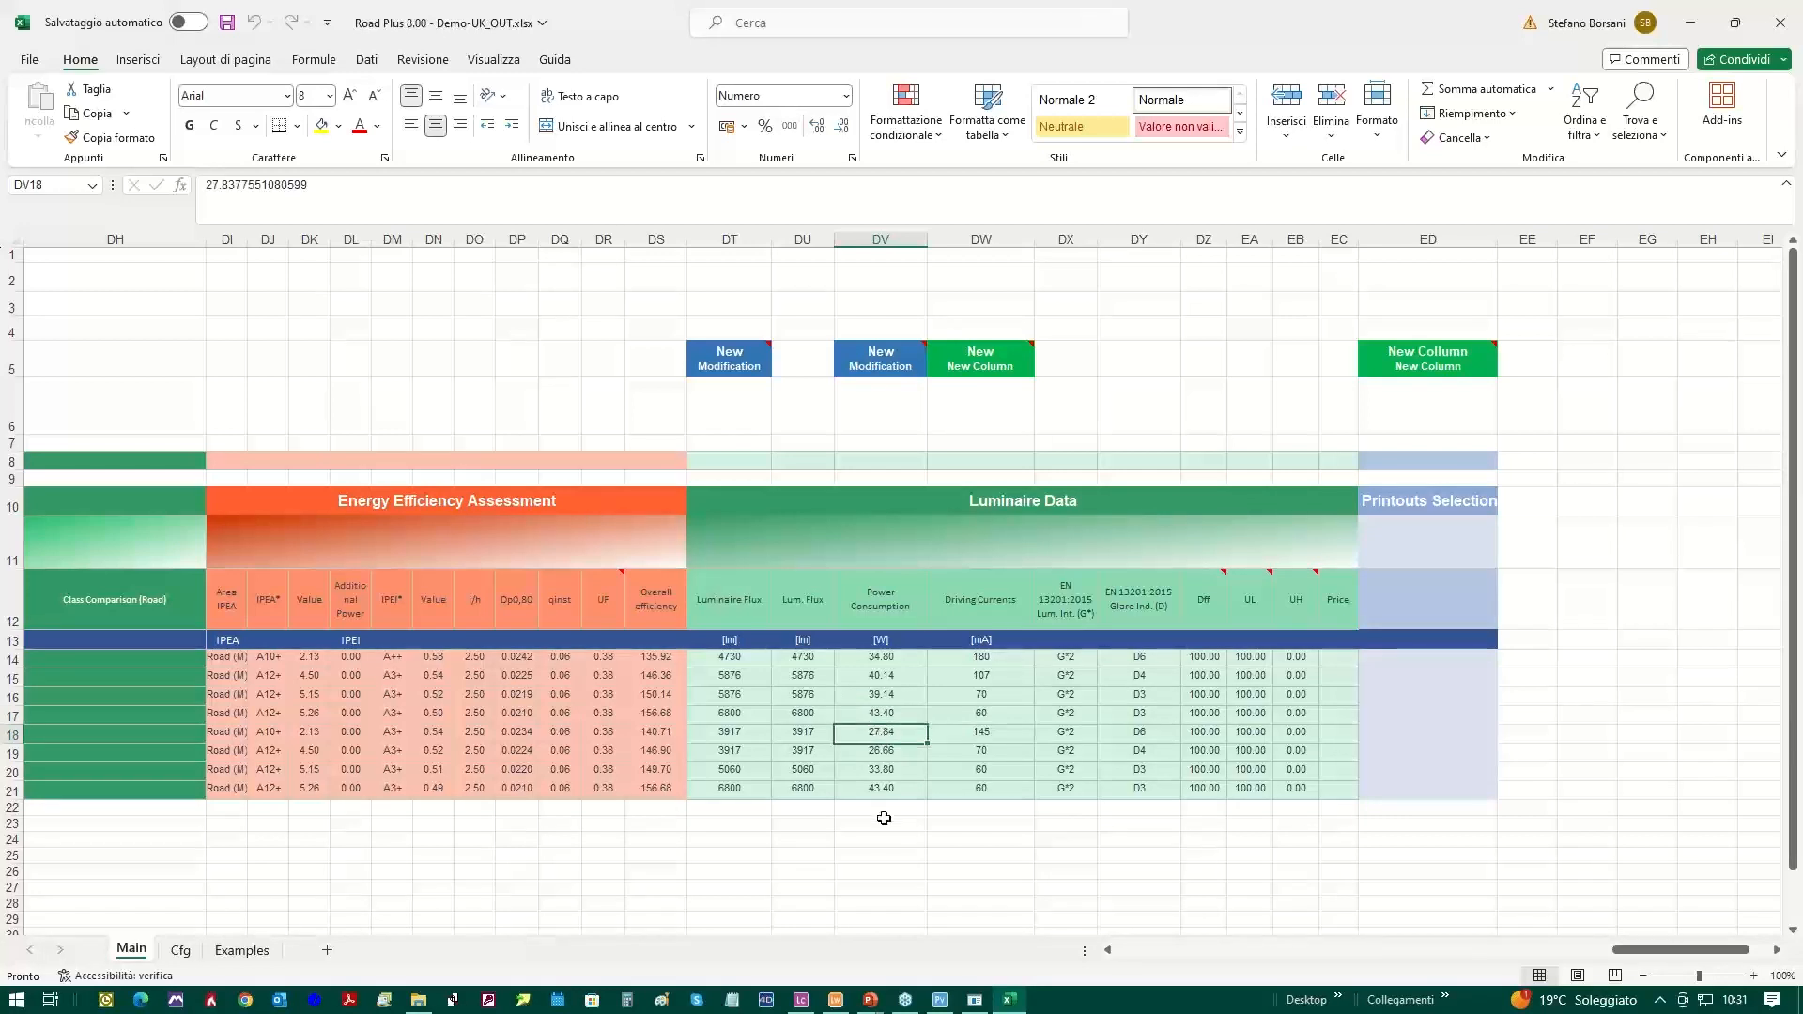
{"action": "key", "text": "Right"}
{"action": "key", "text": "Left"}
{"action": "key", "text": "Right"}
{"action": "key", "text": "Left"}
{"action": "key", "text": "Right"}
{"action": "key", "text": "Left"}
{"action": "key", "text": "Right"}
{"action": "key", "text": "Down"}
{"action": "key", "text": "Left"}
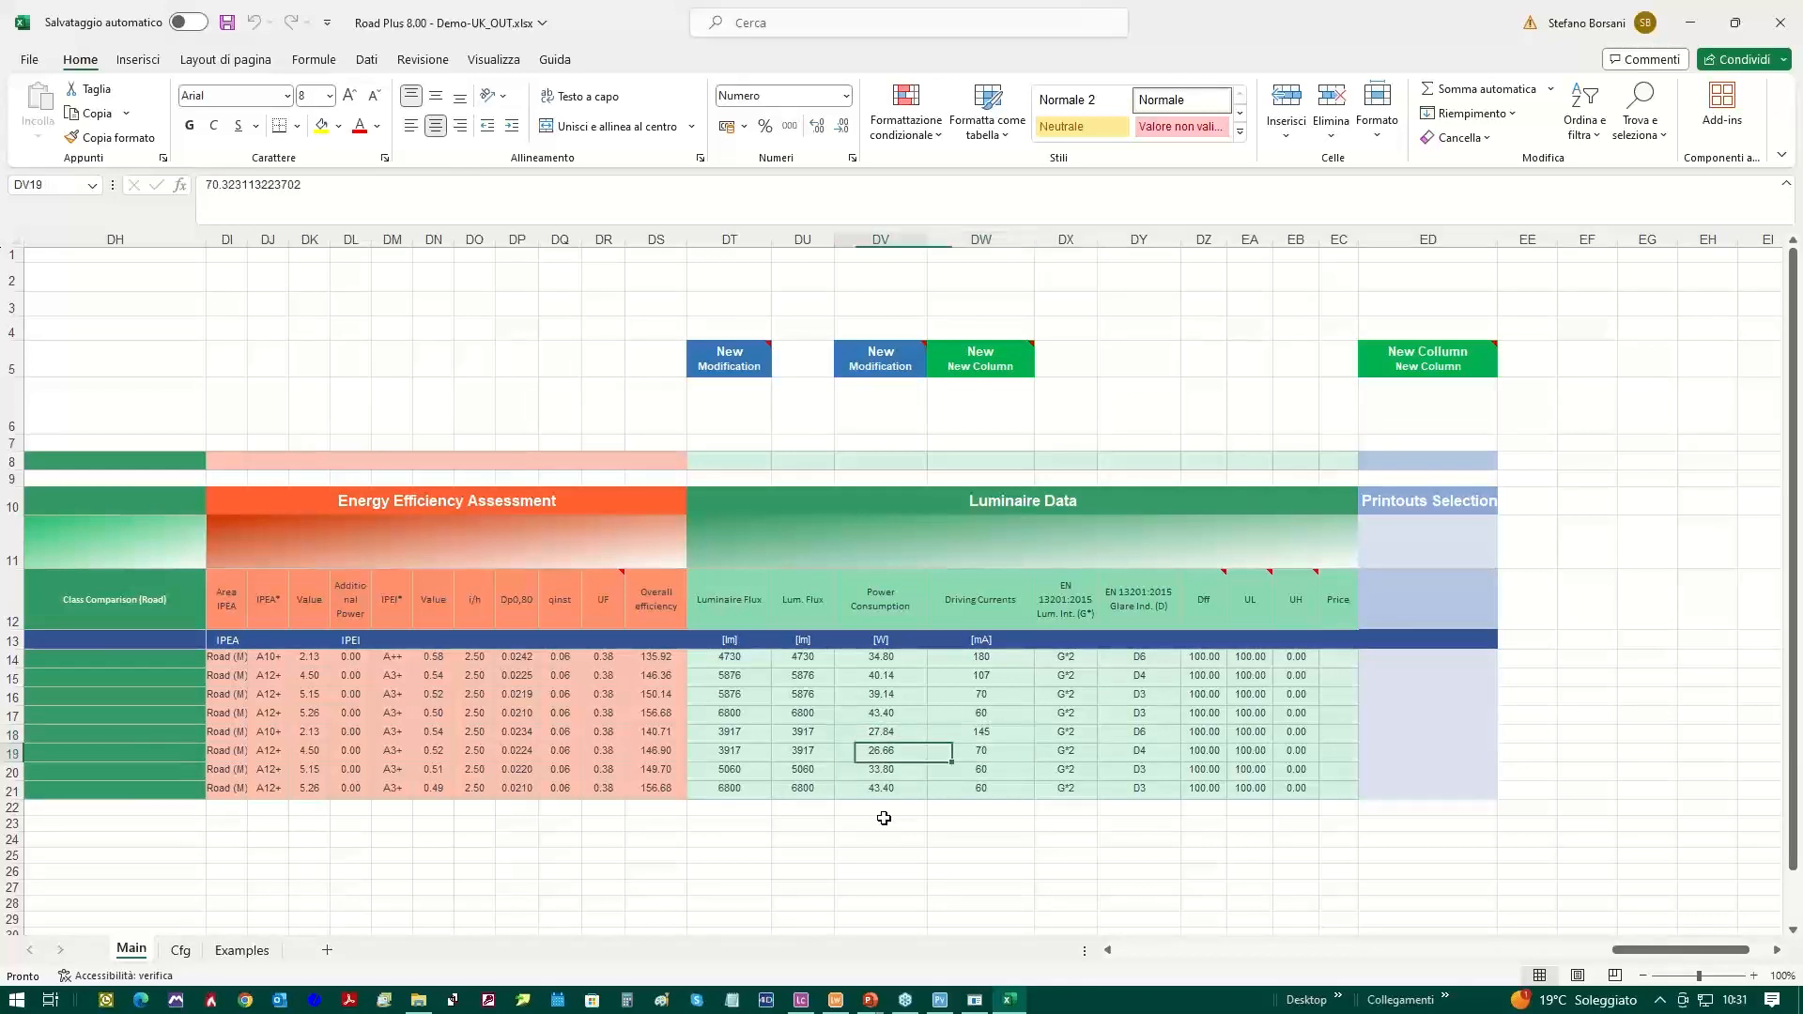
Compare the power consumption and driving current across rows 19 to 21, ending on row 20's power consumption cell.
{"action": "key", "text": "Right"}
{"action": "key", "text": "Left"}
{"action": "key", "text": "Down"}
{"action": "key", "text": "Right"}
{"action": "key", "text": "Down"}
{"action": "key", "text": "Left"}
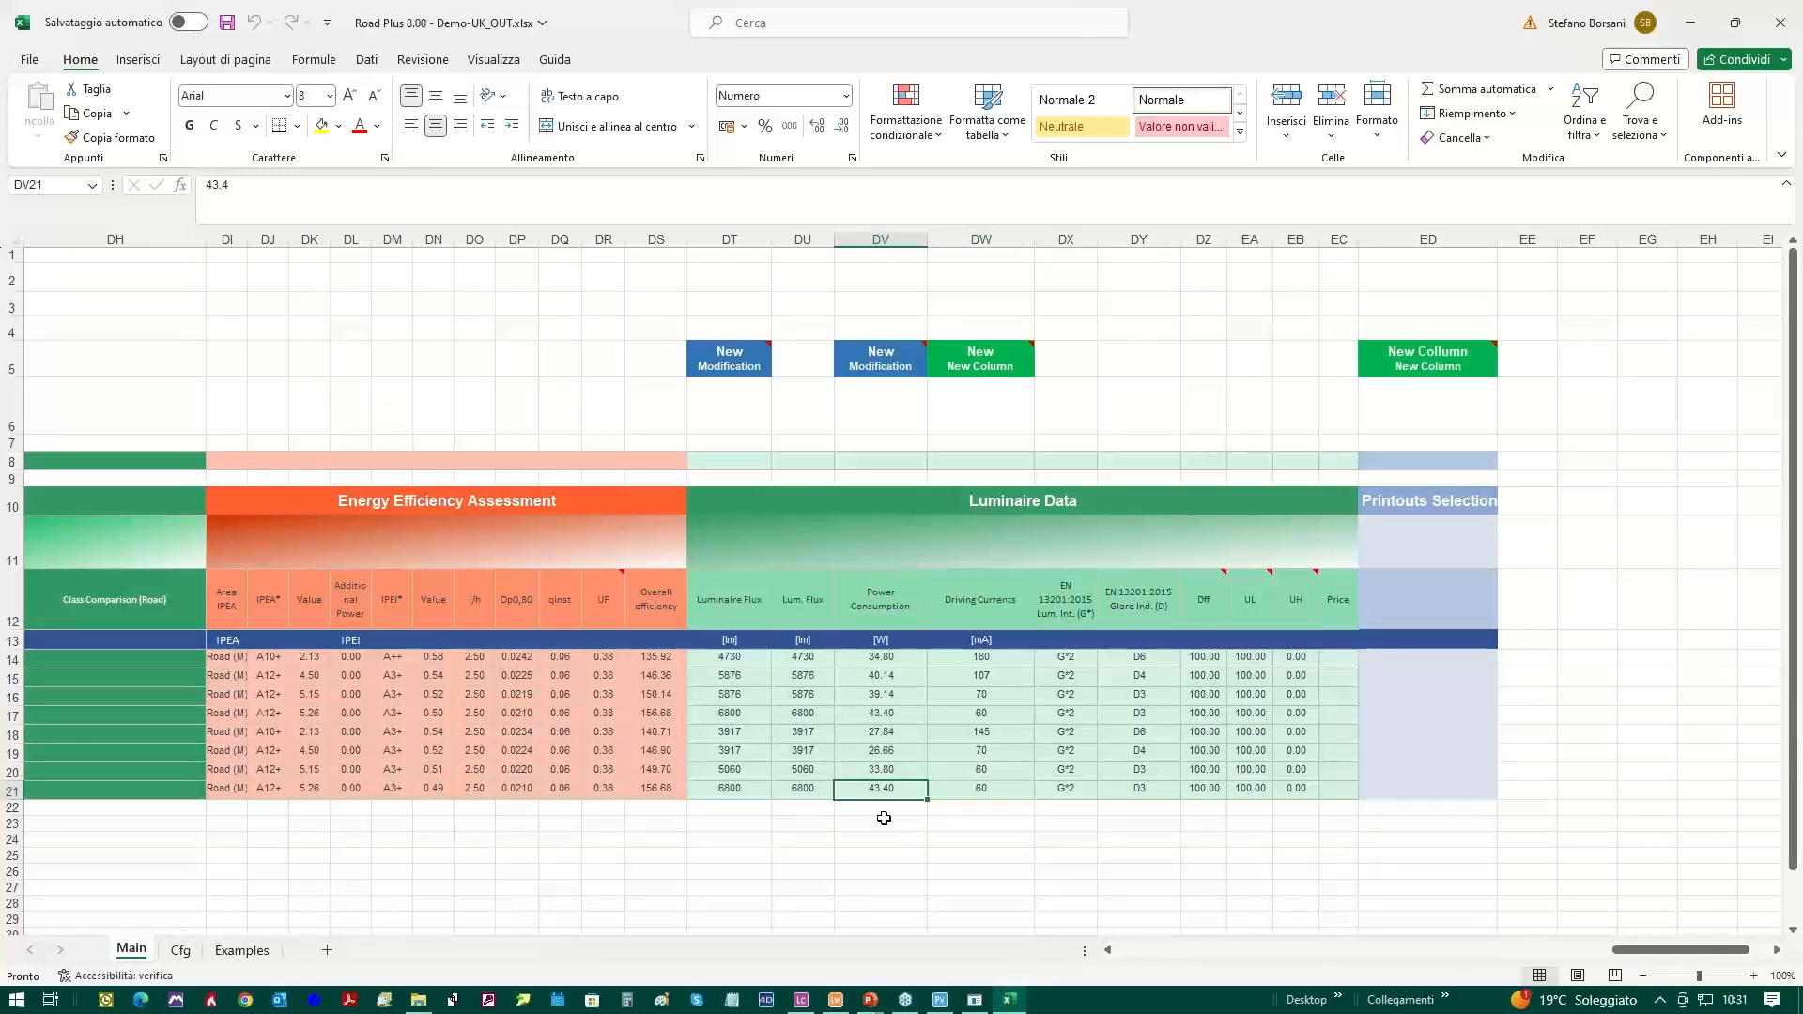
{"action": "key", "text": "Up"}
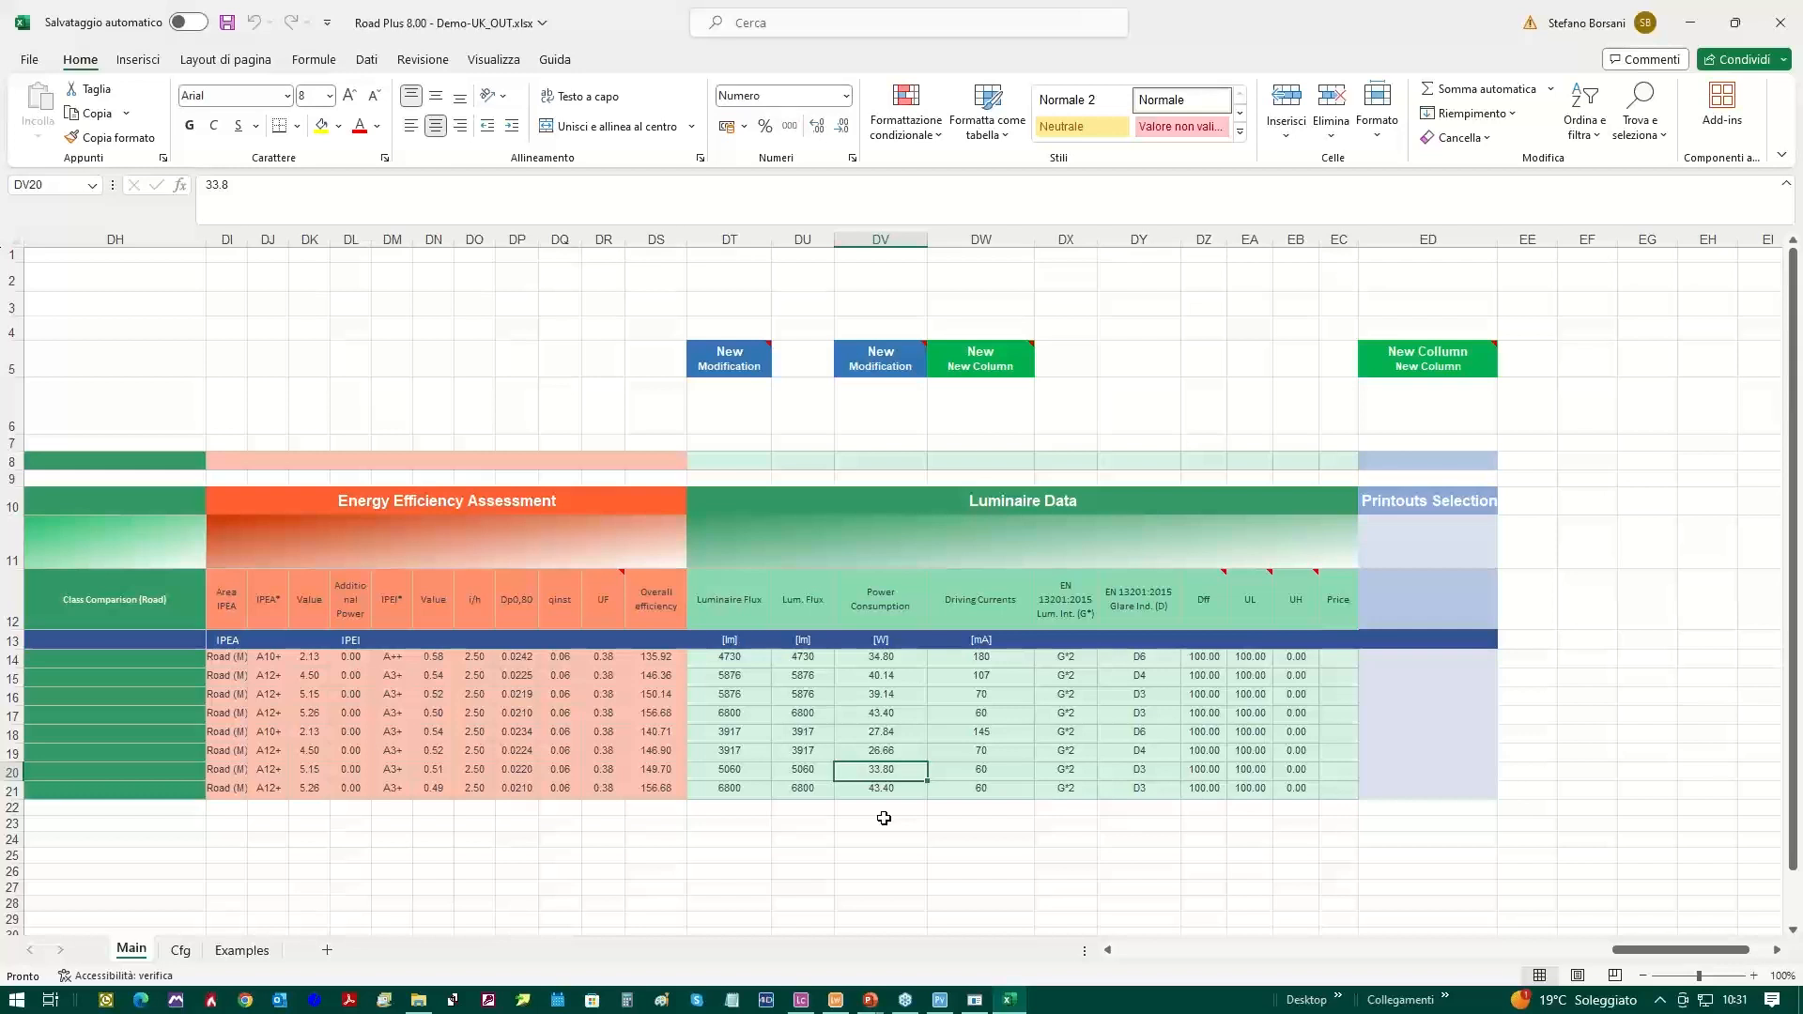